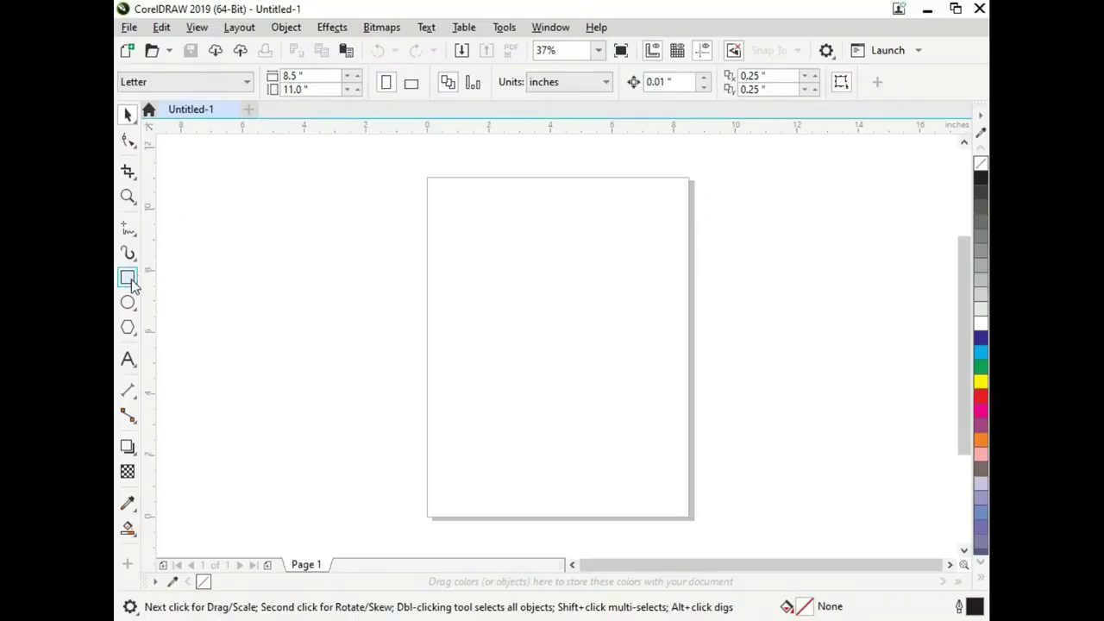
Draw a 3 × 3.5 inch rectangle and centre it on the page
{"action": "left_click", "coordinate": [127, 278]}
{"action": "left_click_drag", "start_coordinate": [484, 247], "coordinate": [529, 287]}
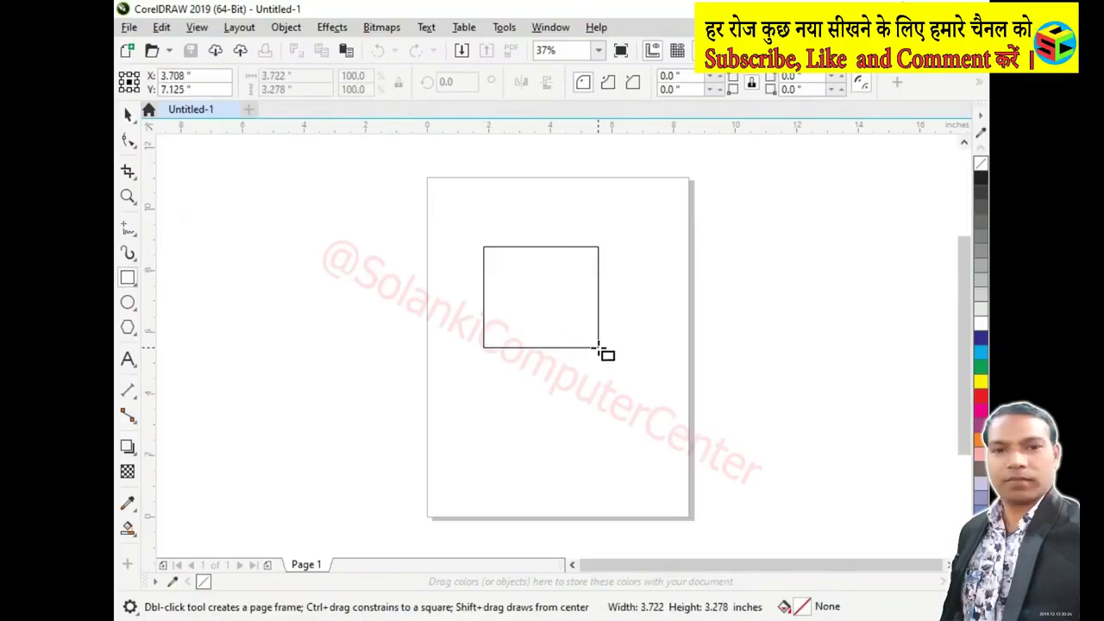
{"action": "left_click_drag", "start_coordinate": [587, 336], "coordinate": [588, 336]}
{"action": "key", "text": "space"}
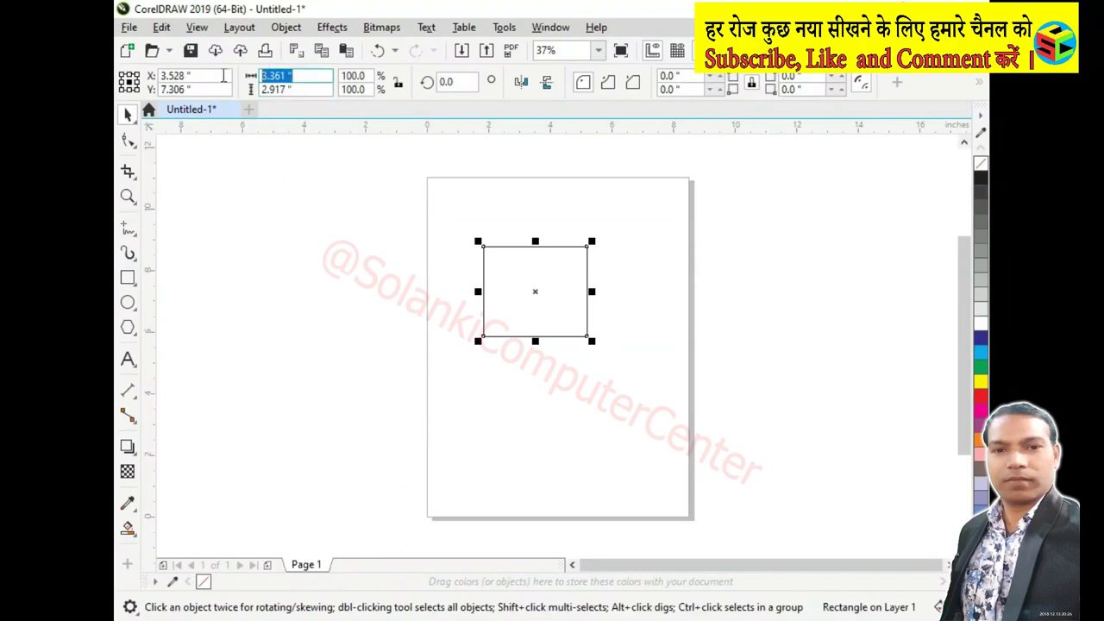
{"action": "type", "text": "3"}
{"action": "key", "text": "Tab"}
{"action": "type", "text": "3.5"}
{"action": "key", "text": "Return"}
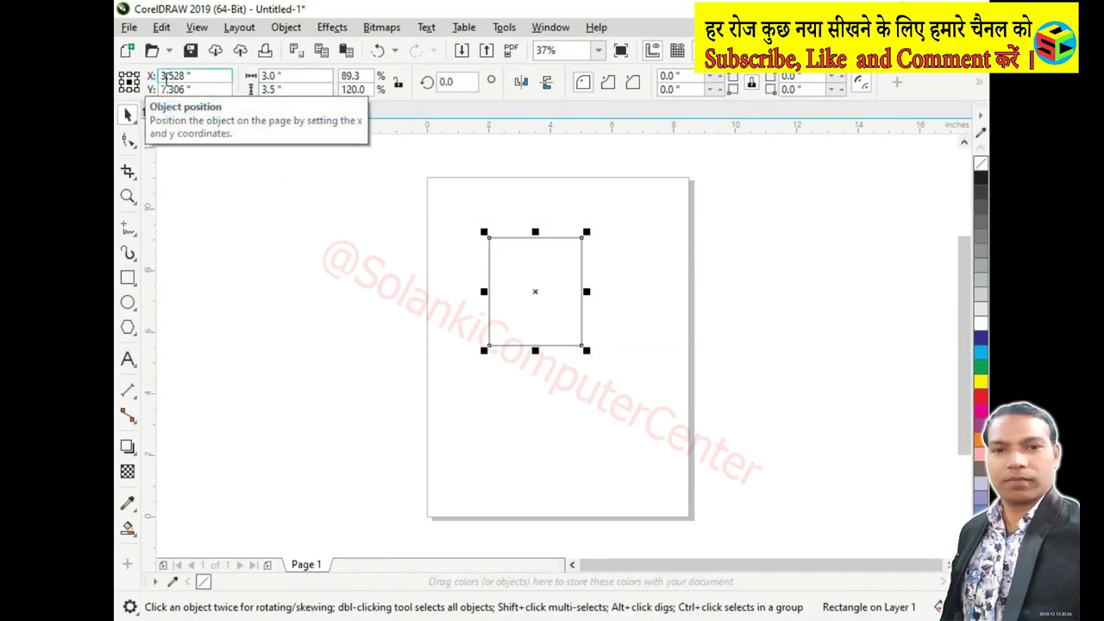
{"action": "key", "text": "p"}
Import the wooden-floorboards photo from the image folder into the drawing
{"action": "key", "text": "shift+F2"}
{"action": "left_click", "coordinate": [357, 307]}
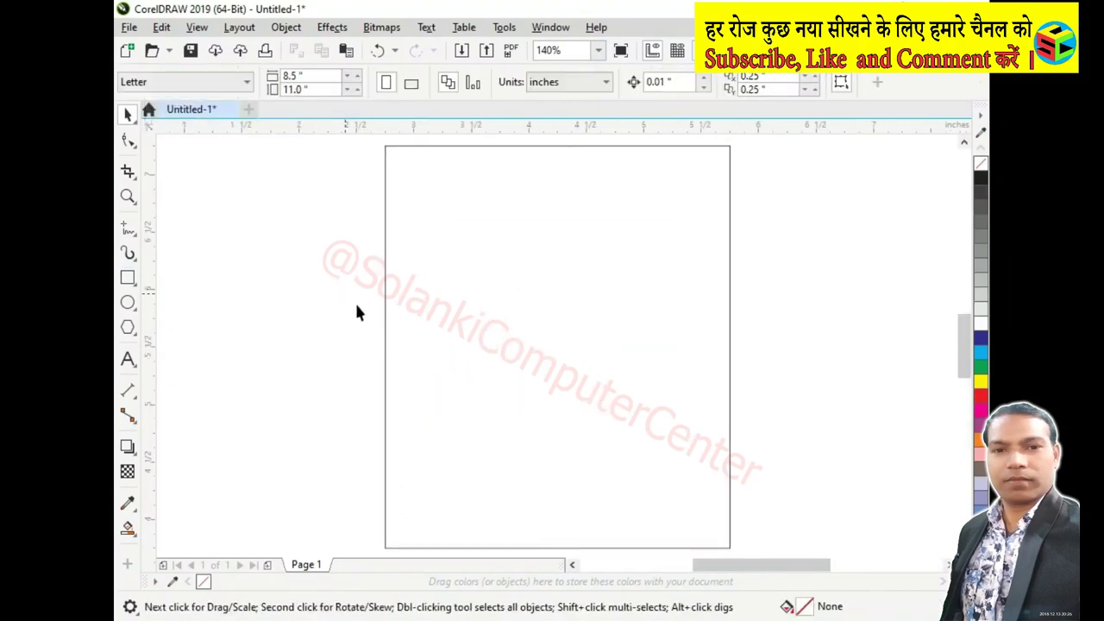
{"action": "key", "text": "alt+Tab"}
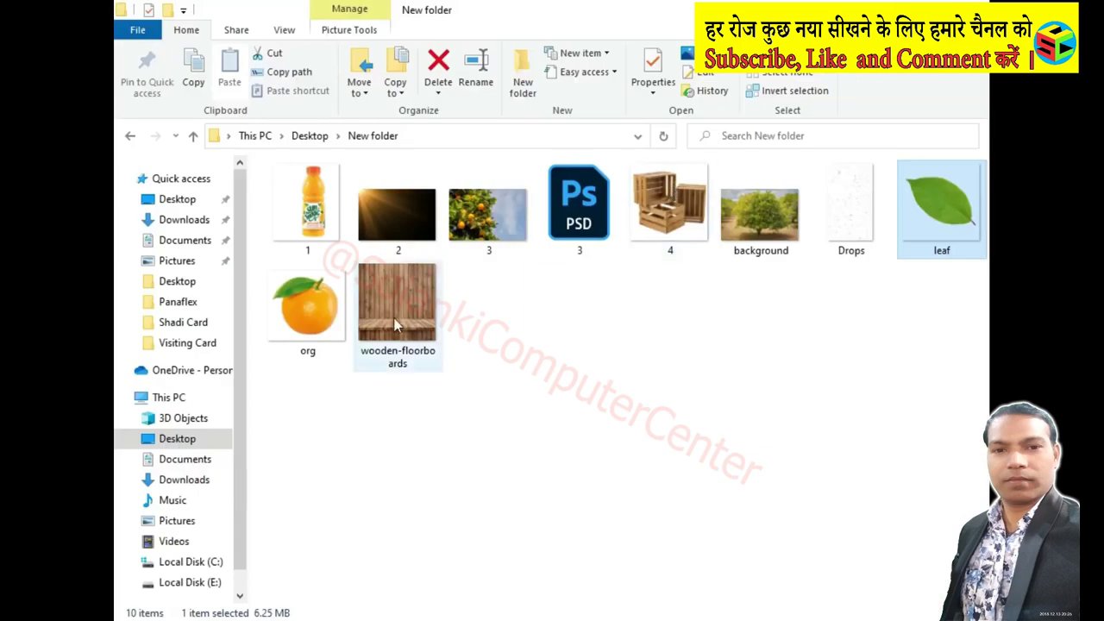
{"action": "mouse_move", "coordinate": [397, 311]}
{"action": "left_mouse_down"}
{"action": "mouse_move", "coordinate": [639, 608]}
{"action": "mouse_move", "coordinate": [747, 444]}
{"action": "left_mouse_up"}
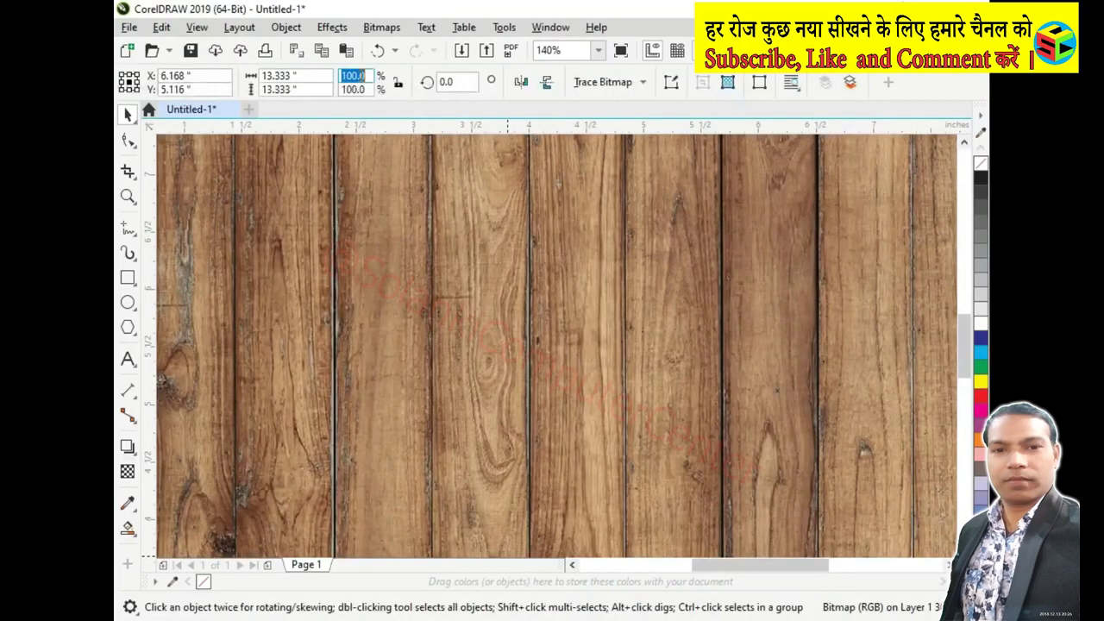
Scale the wood photo to 5%, bottom-centre it on the rectangle and stretch it to full width
{"action": "type", "text": "5"}
{"action": "key", "text": "Return"}
{"action": "key", "text": "ctrl+a"}
{"action": "key", "text": "p"}
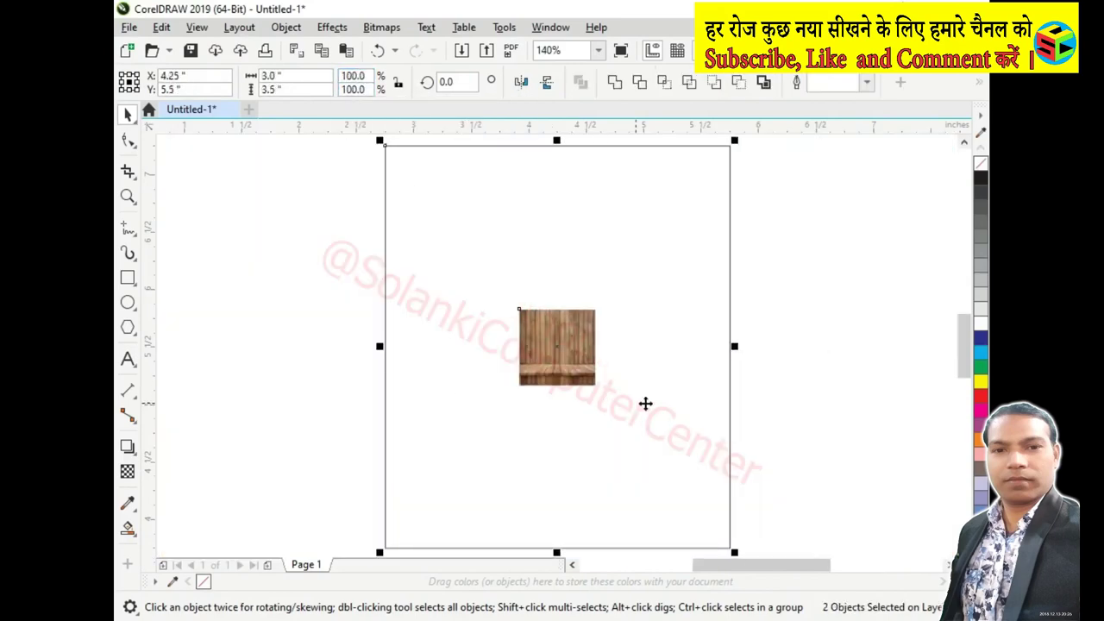
{"action": "key", "text": "b"}
{"action": "left_click", "coordinate": [592, 505]}
{"action": "mouse_move", "coordinate": [592, 505]}
{"action": "left_mouse_down"}
{"action": "mouse_move", "coordinate": [602, 413]}
{"action": "mouse_move", "coordinate": [747, 523]}
{"action": "left_mouse_up"}
{"action": "key", "text": "shift+F4"}
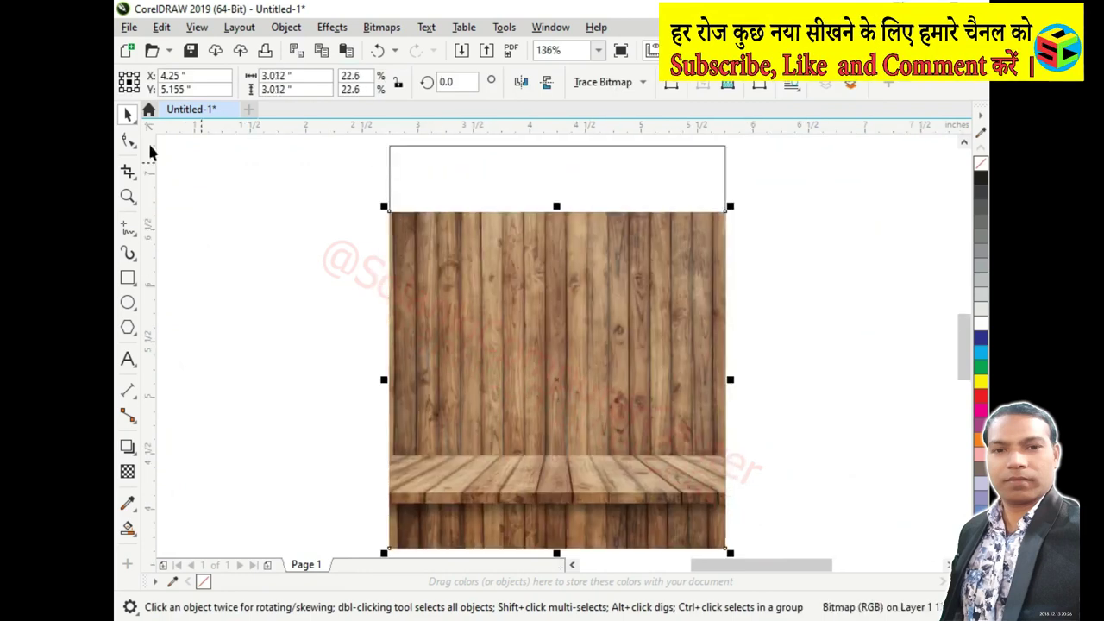
Crop the wood photo's top and bottom with the Shape tool, leaving just the tabletop
{"action": "left_click", "coordinate": [128, 138]}
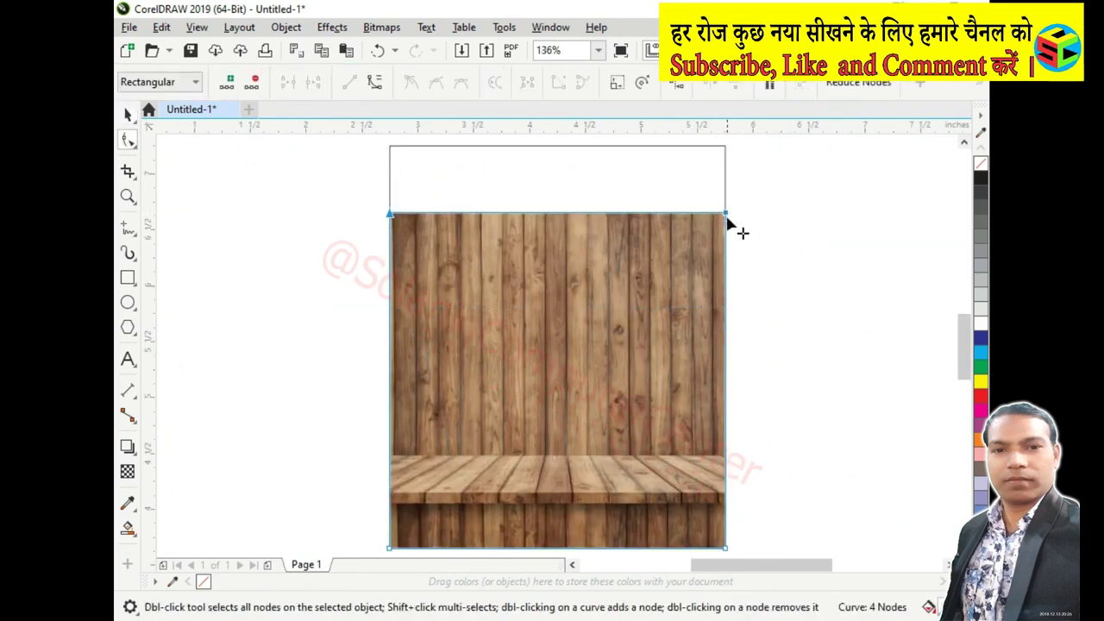
{"action": "left_click_drag", "start_coordinate": [728, 222], "coordinate": [735, 410]}
{"action": "left_click_drag", "start_coordinate": [738, 463], "coordinate": [737, 464]}
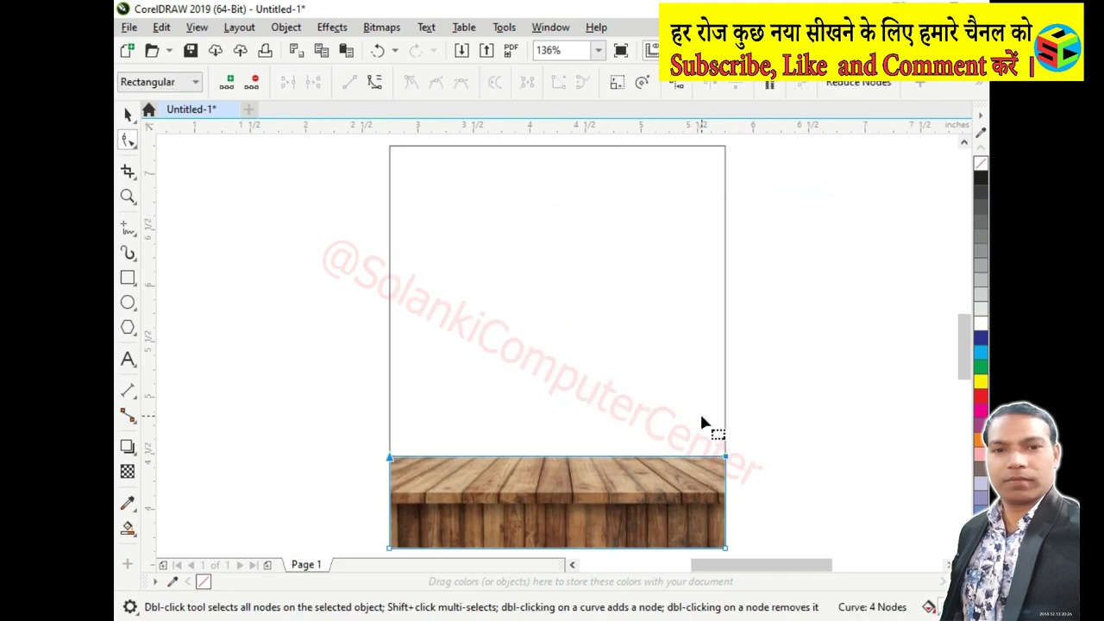
{"action": "scroll", "coordinate": [717, 567], "scroll_direction": "down", "scroll_amount": 1}
{"action": "left_click_drag", "start_coordinate": [727, 534], "coordinate": [724, 502]}
{"action": "key", "text": "space"}
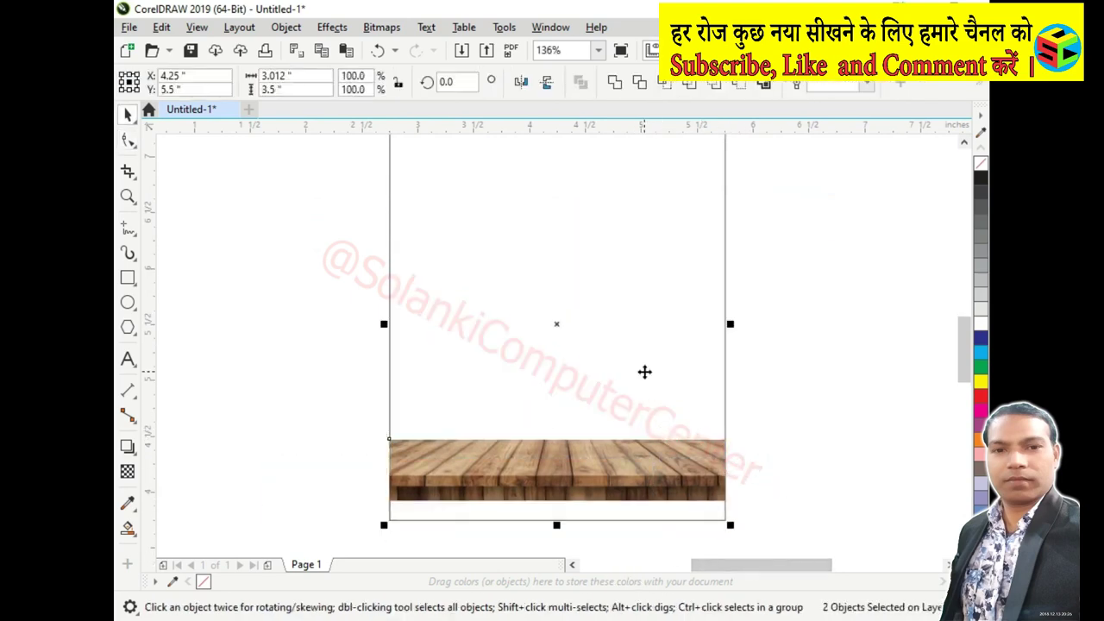
{"action": "left_click", "coordinate": [741, 445]}
{"action": "scroll", "coordinate": [716, 501], "scroll_direction": "up", "scroll_amount": 1}
Stretch the tabletop taller and check its right end's corner points
{"action": "left_click", "coordinate": [697, 535]}
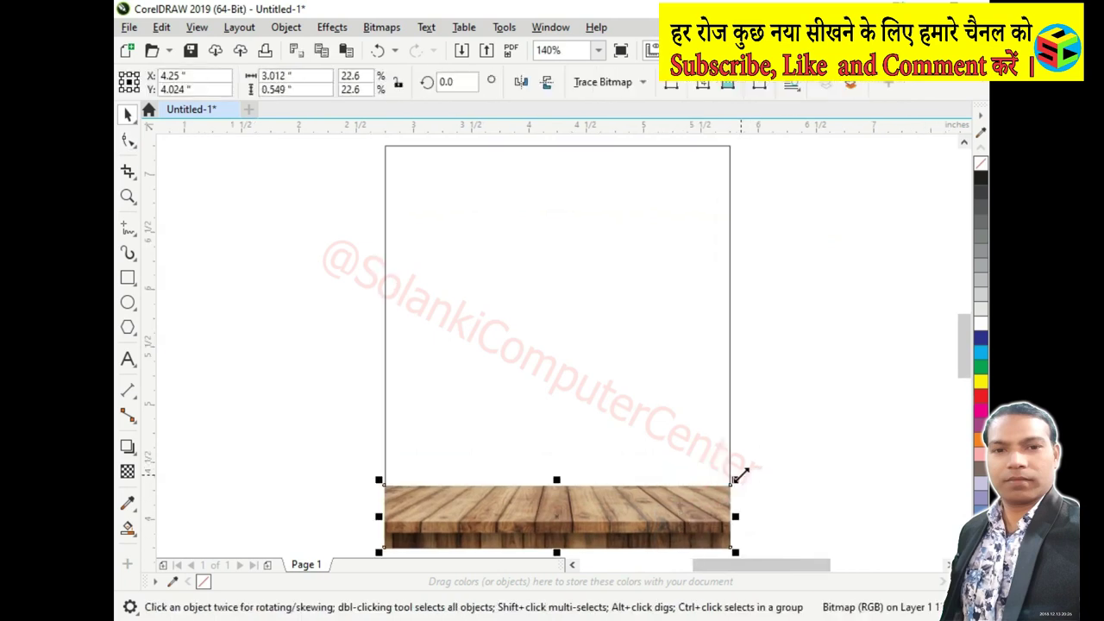
{"action": "left_click_drag", "start_coordinate": [561, 476], "coordinate": [558, 453]}
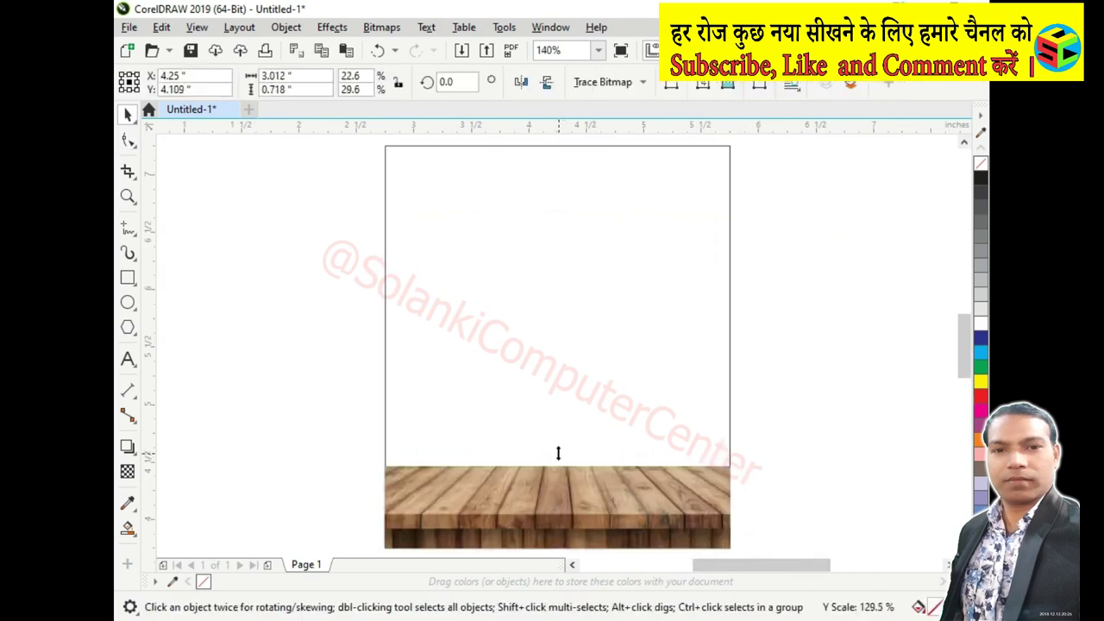
{"action": "left_click", "coordinate": [800, 461]}
{"action": "left_click", "coordinate": [616, 505]}
{"action": "key", "text": "z"}
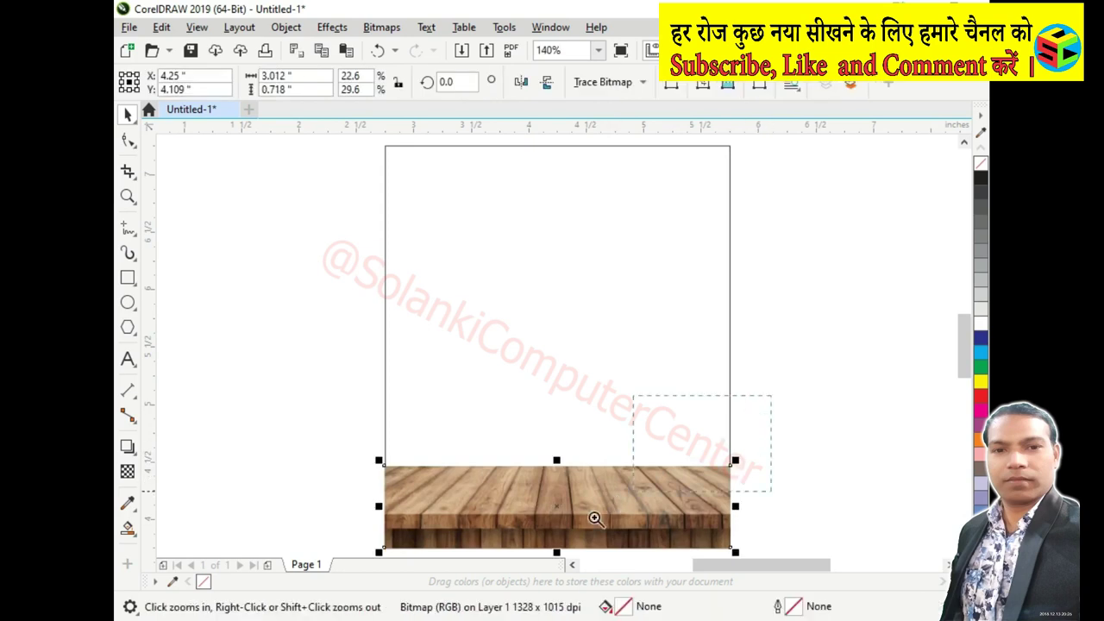
{"action": "left_click", "coordinate": [596, 517]}
{"action": "key", "text": "F10"}
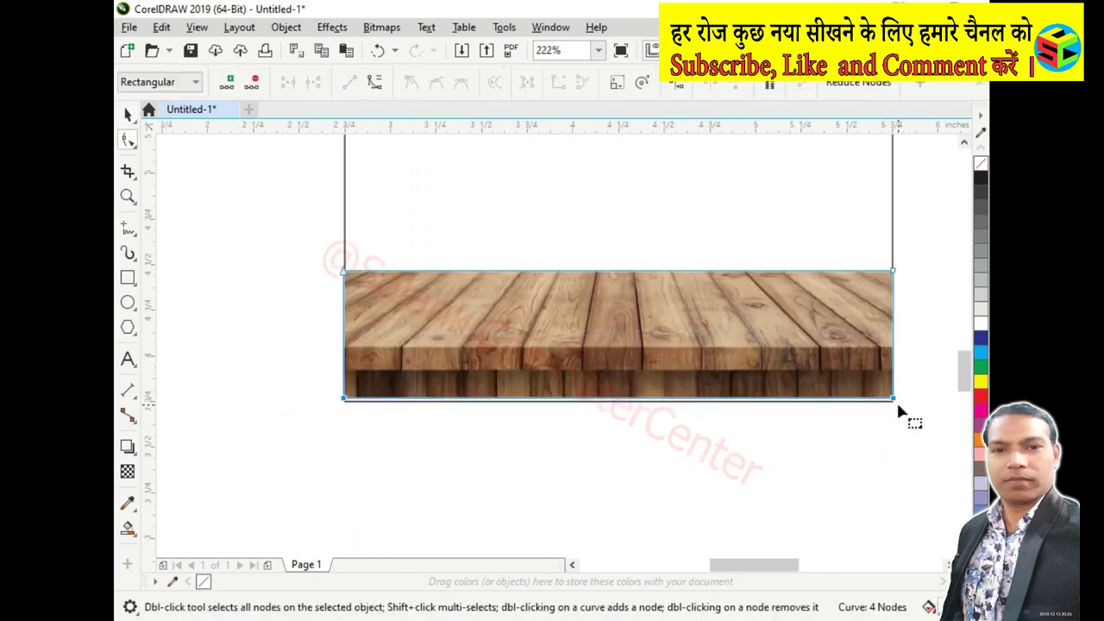
{"action": "key", "text": "space"}
{"action": "left_click", "coordinate": [720, 293], "text": "shift"}
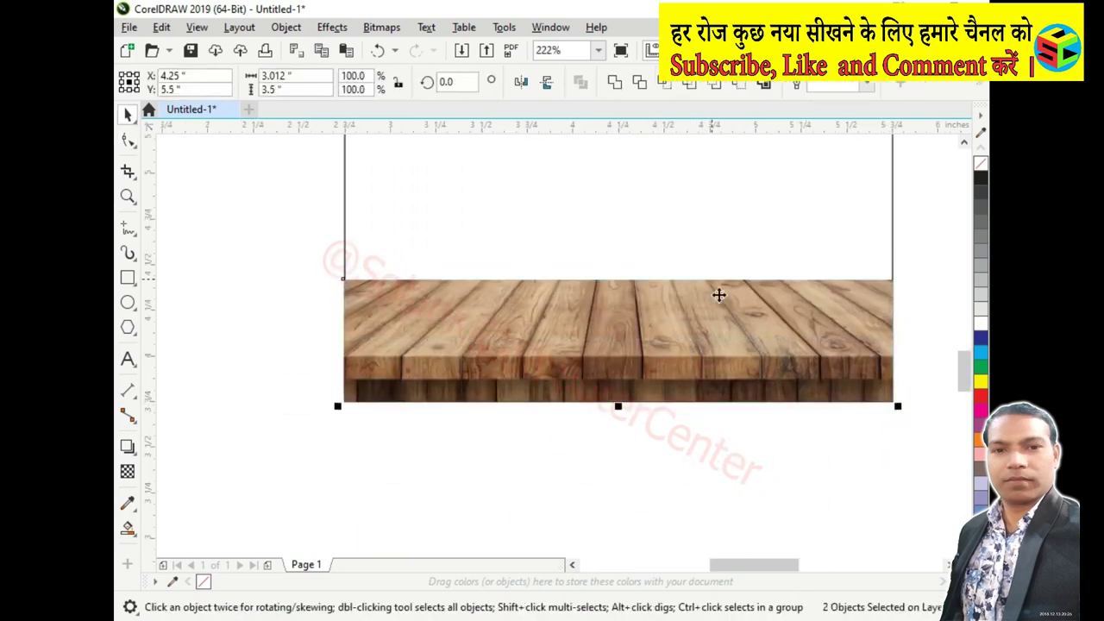
{"action": "key", "text": "shift+F4"}
{"action": "left_click", "coordinate": [572, 528]}
Set the tabletop's Brightness -7, Contrast 44 and Intensity -5
{"action": "key", "text": "ctrl+b"}
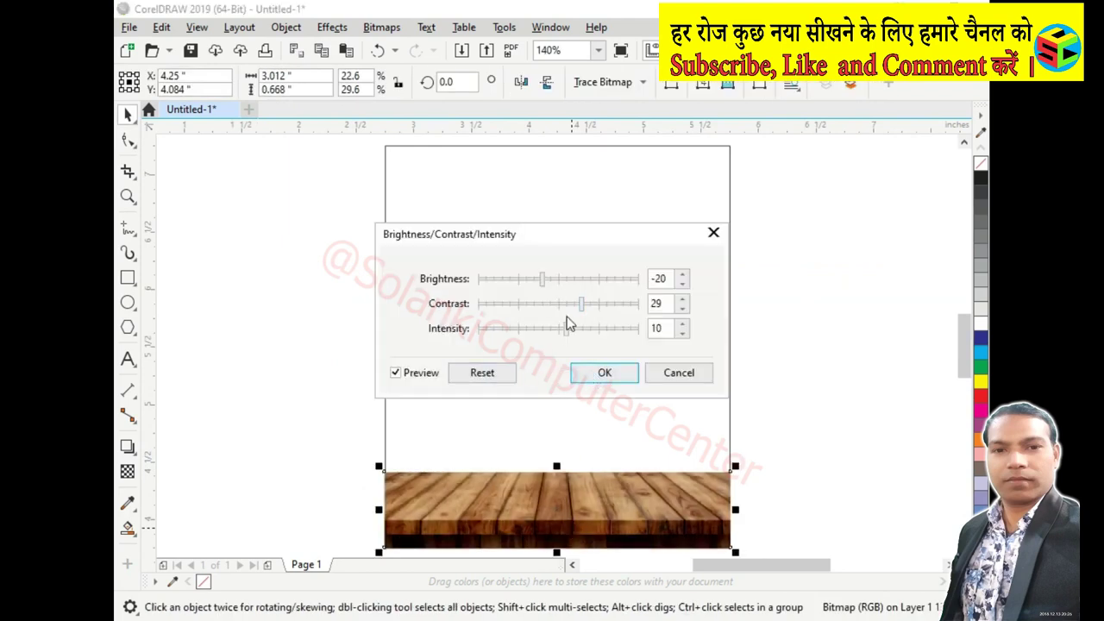
{"action": "left_click_drag", "start_coordinate": [566, 327], "coordinate": [560, 328]}
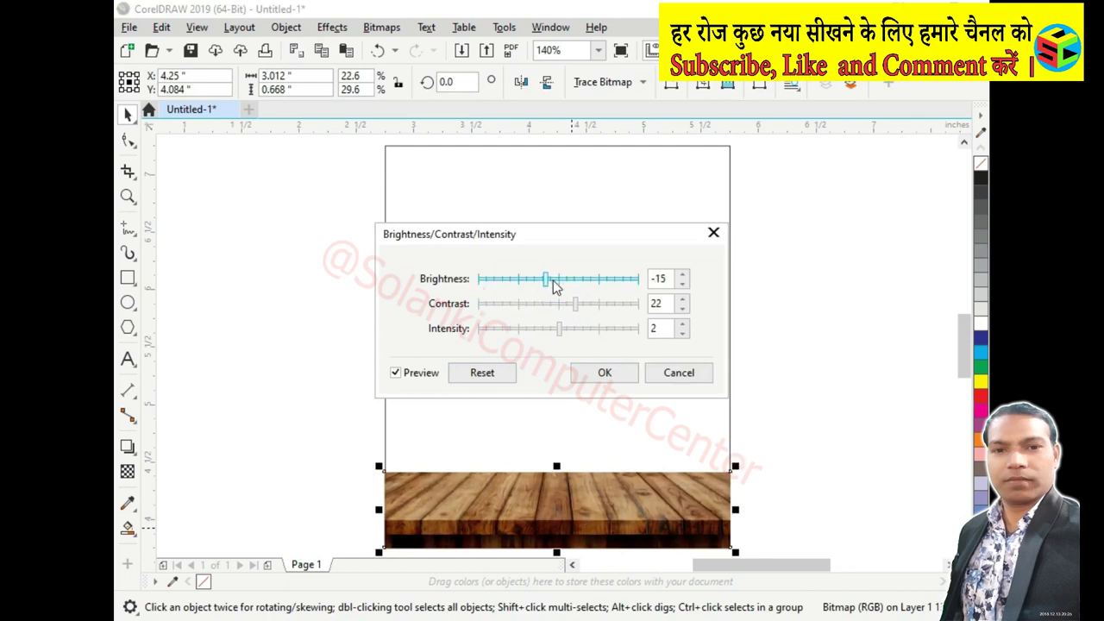
{"action": "left_click", "coordinate": [553, 281]}
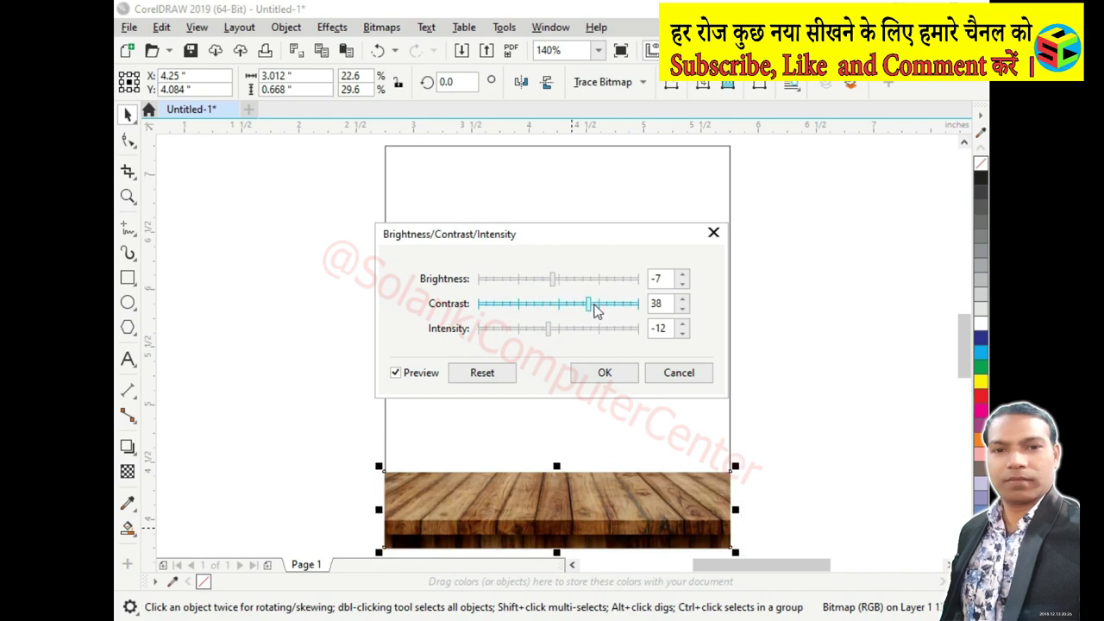
{"action": "left_click", "coordinate": [555, 328]}
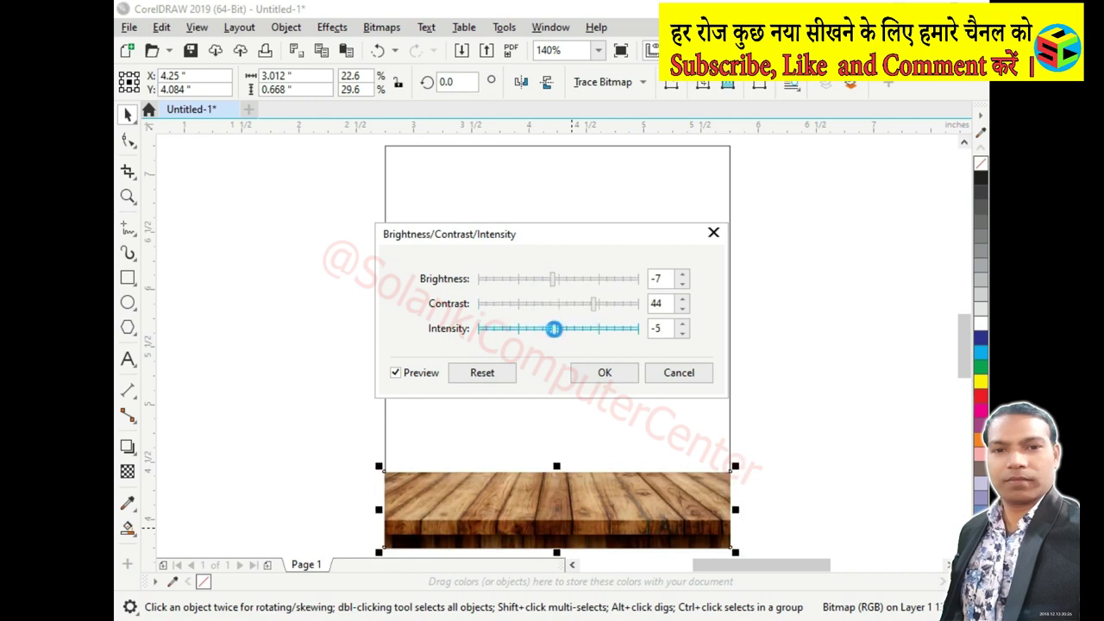
{"action": "left_click", "coordinate": [609, 376]}
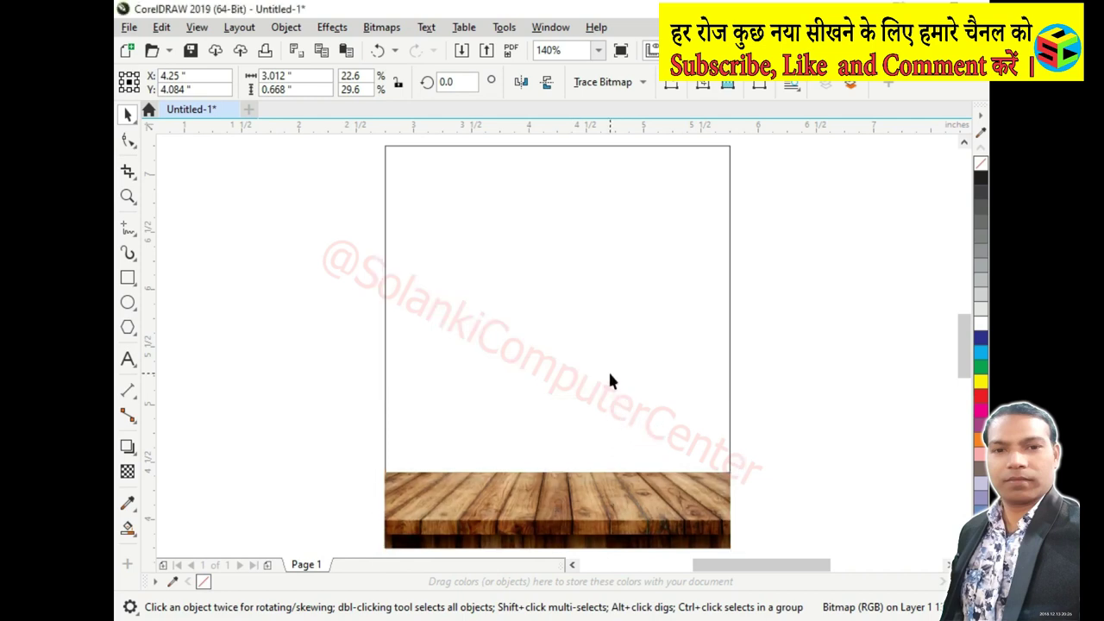
Import the orange-tree background photo into the drawing
{"action": "left_click", "coordinate": [289, 258]}
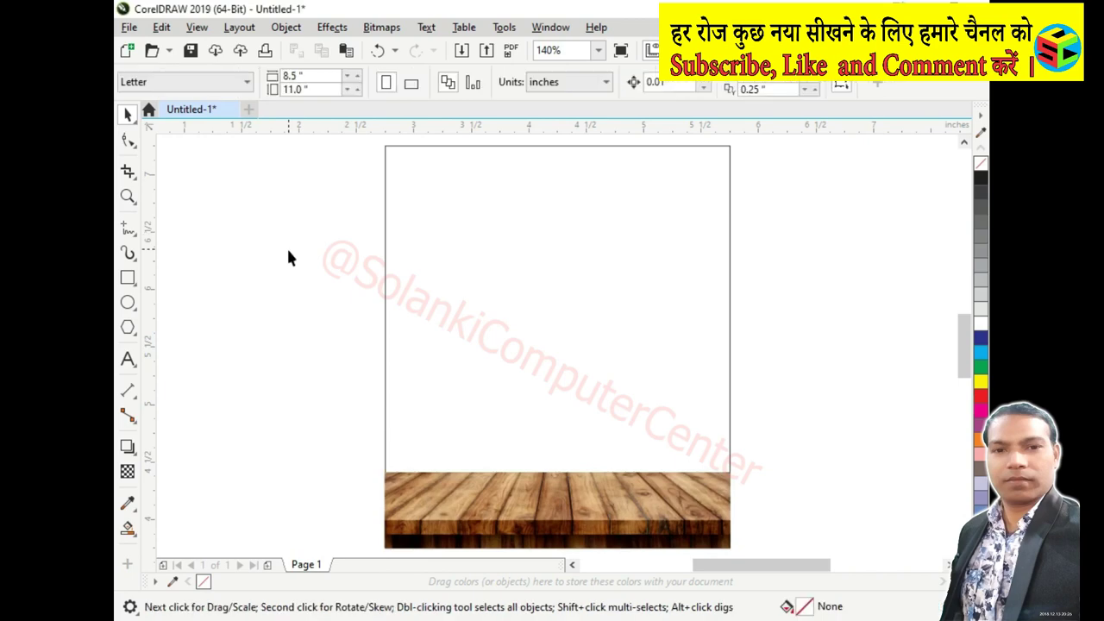
{"action": "left_click", "coordinate": [409, 501]}
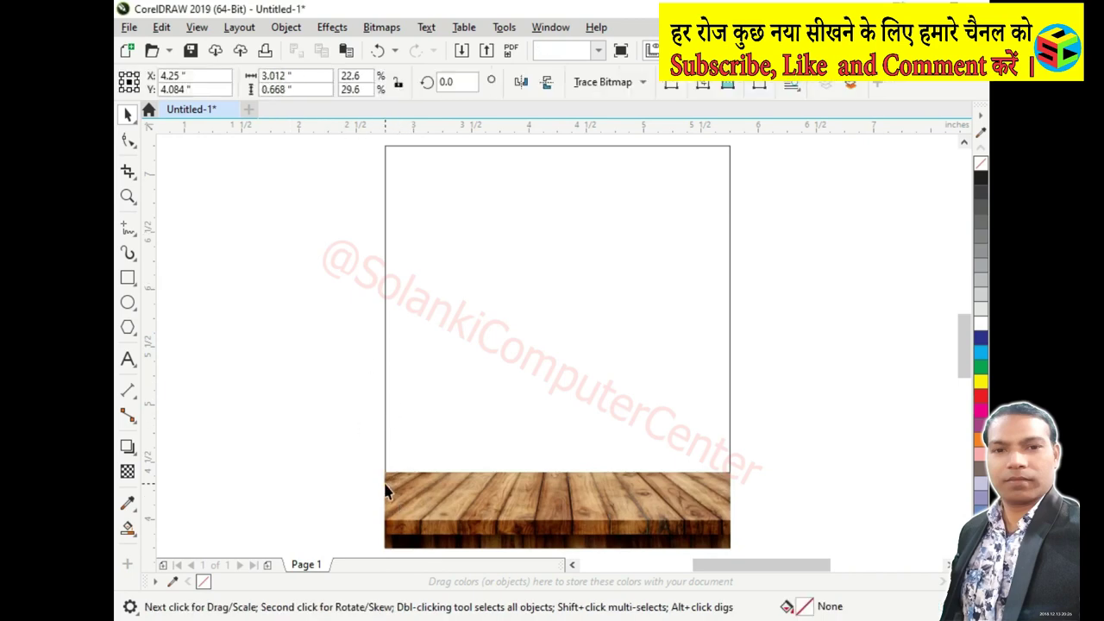
{"action": "left_click", "coordinate": [293, 403]}
{"action": "key", "text": "alt+Tab"}
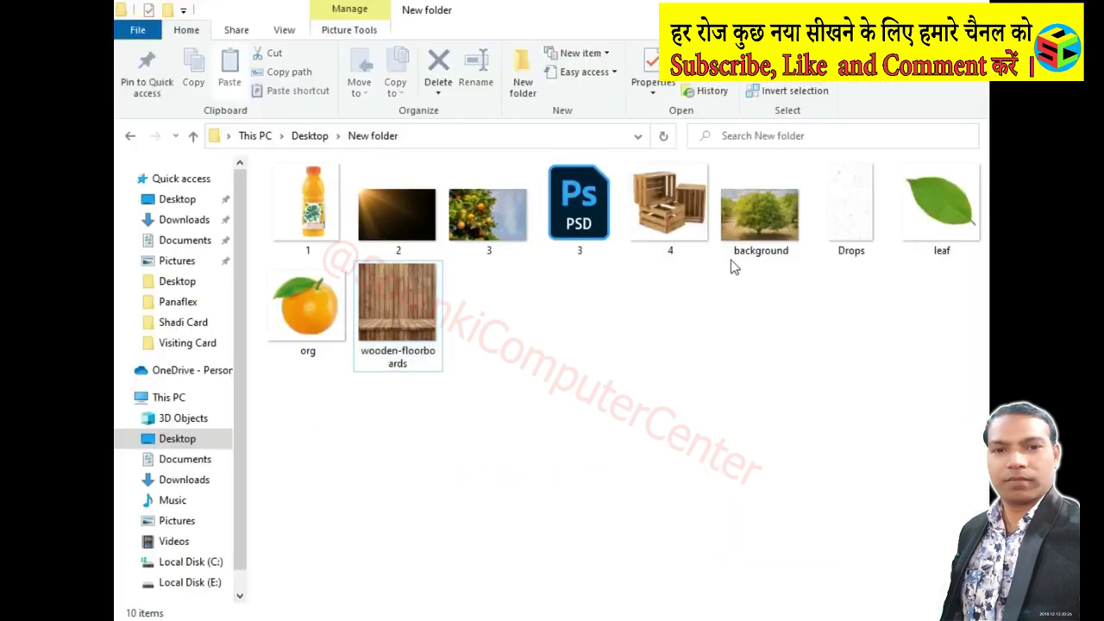
{"action": "left_click_drag", "start_coordinate": [742, 257], "coordinate": [834, 288]}
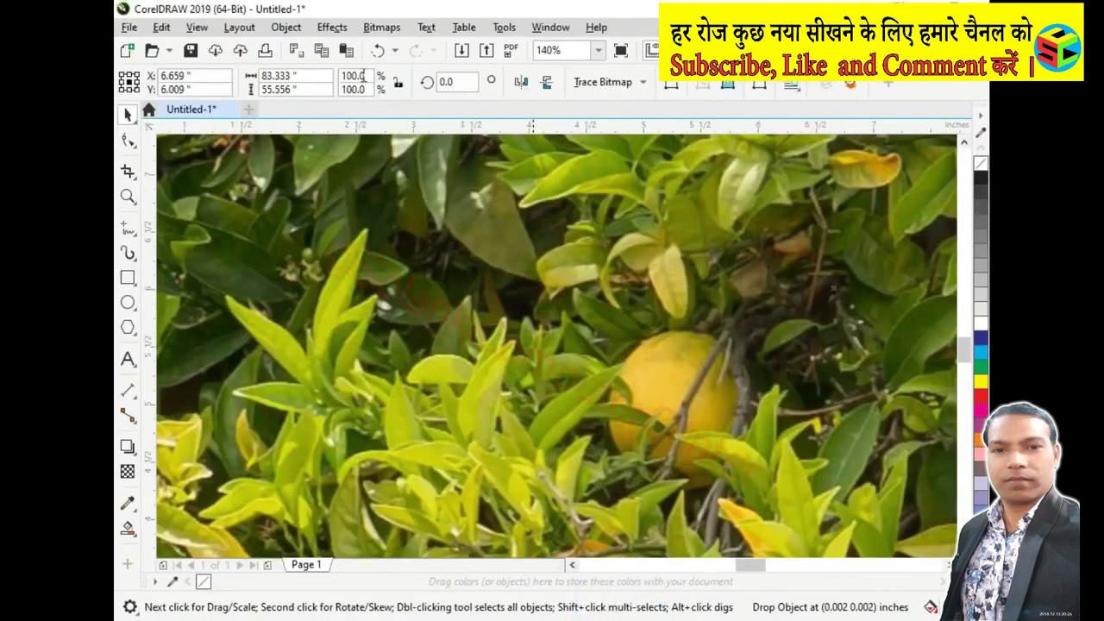
Scale the orchard photo to 5%, centring and top-aligning it with the wooden table
{"action": "double_click", "coordinate": [356, 76]}
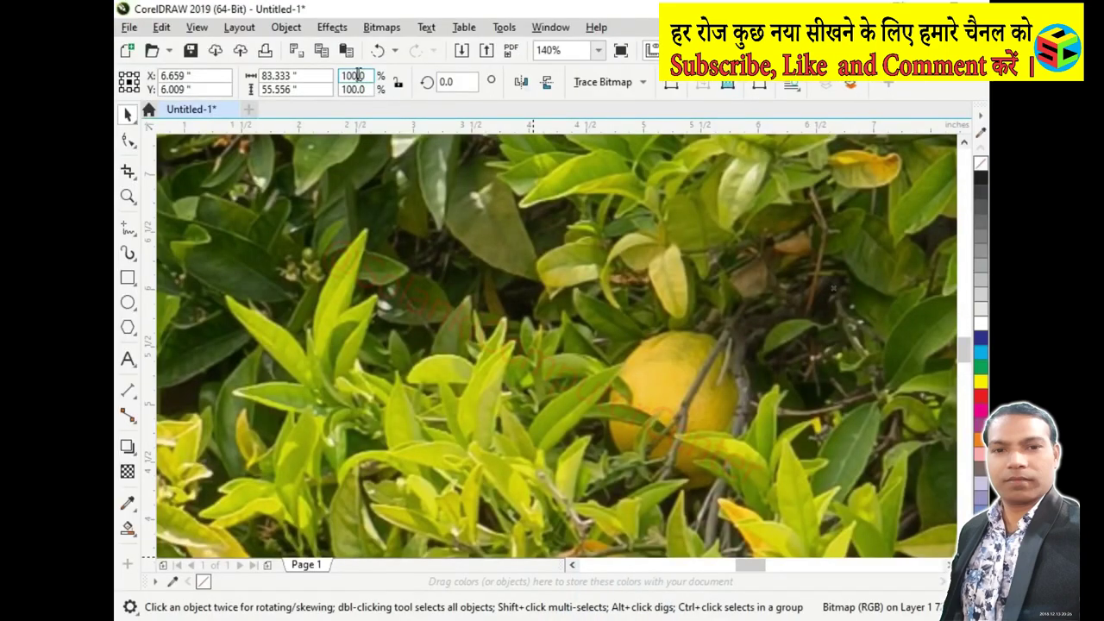
{"action": "type", "text": "5"}
{"action": "key", "text": "Return"}
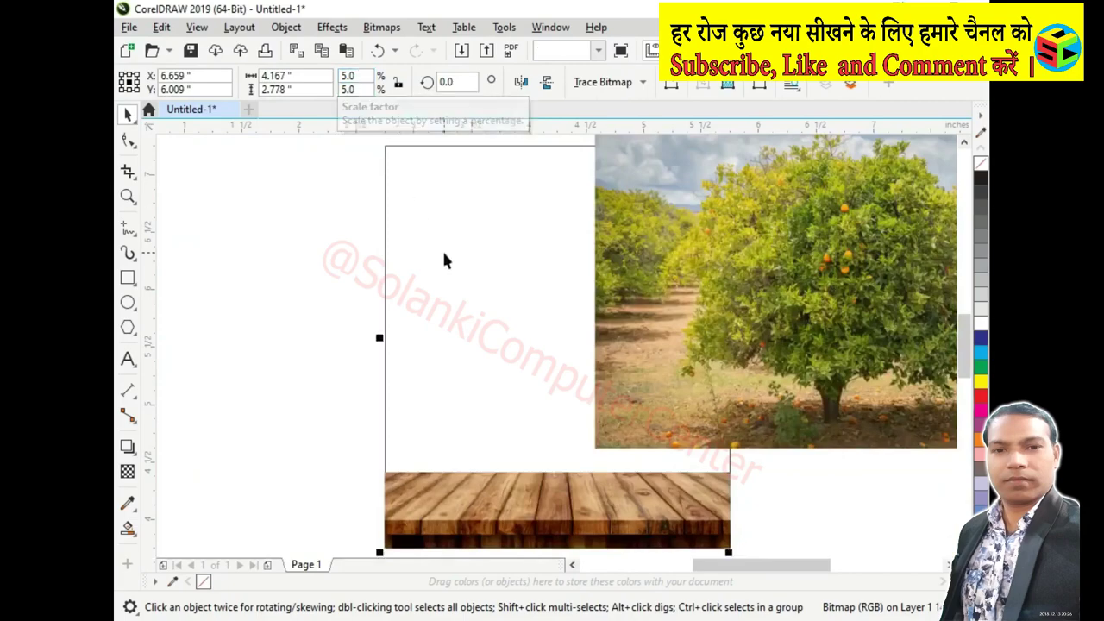
{"action": "left_click", "coordinate": [442, 248], "text": "shift"}
{"action": "key", "text": "c"}
{"action": "key", "text": "e"}
{"action": "key", "text": "t"}
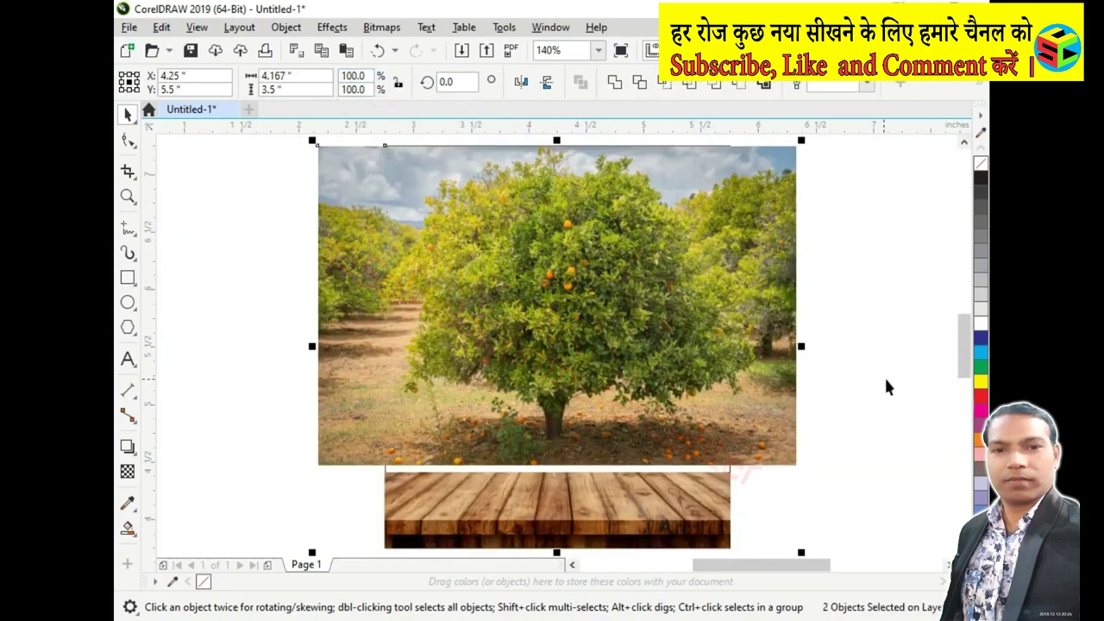
{"action": "left_click", "coordinate": [887, 384]}
Enlarge the orchard photo slightly, add a mirrored copy on its left, and group both
{"action": "left_click", "coordinate": [734, 398]}
{"action": "left_click_drag", "start_coordinate": [804, 473], "coordinate": [813, 480]}
{"action": "mouse_move", "coordinate": [707, 399]}
{"action": "left_mouse_down"}
{"action": "mouse_move", "coordinate": [769, 401]}
{"action": "mouse_move", "coordinate": [767, 383]}
{"action": "mouse_move", "coordinate": [752, 380]}
{"action": "left_mouse_up"}
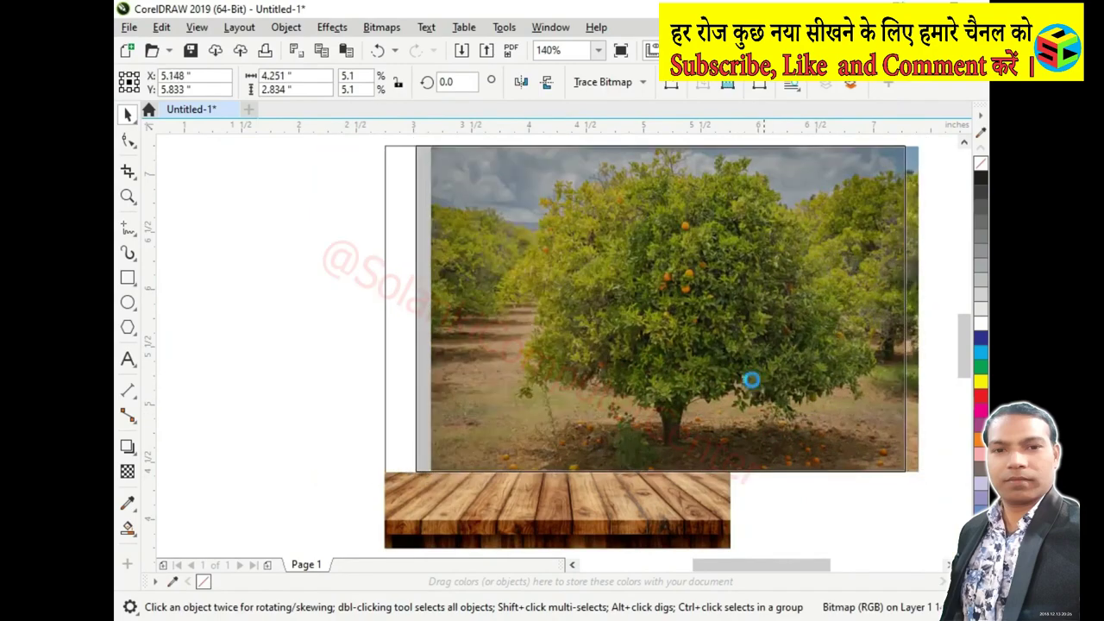
{"action": "scroll", "coordinate": [822, 365], "scroll_direction": "right", "scroll_amount": 2}
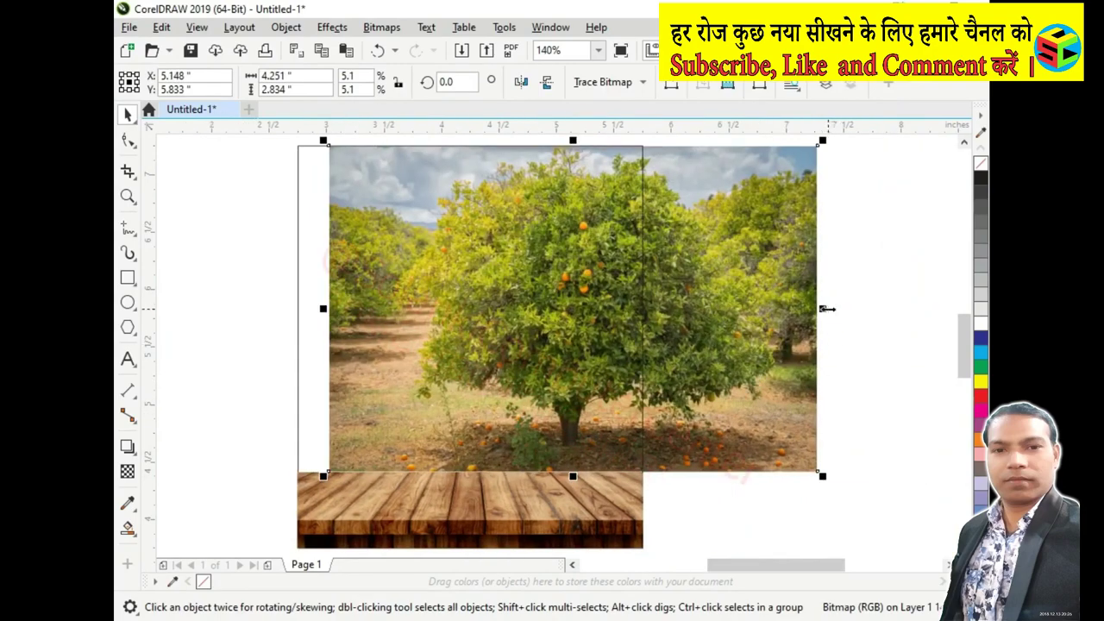
{"action": "left_click_drag", "start_coordinate": [828, 308], "coordinate": [313, 312]}
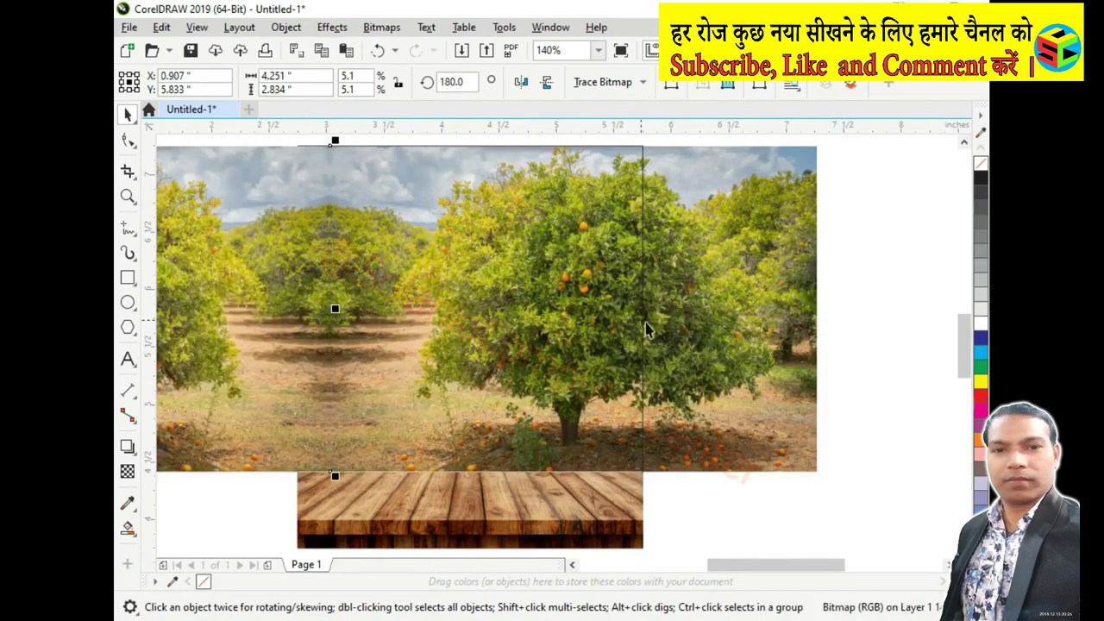
{"action": "left_click", "coordinate": [740, 341], "text": "shift"}
{"action": "key", "text": "ctrl+g"}
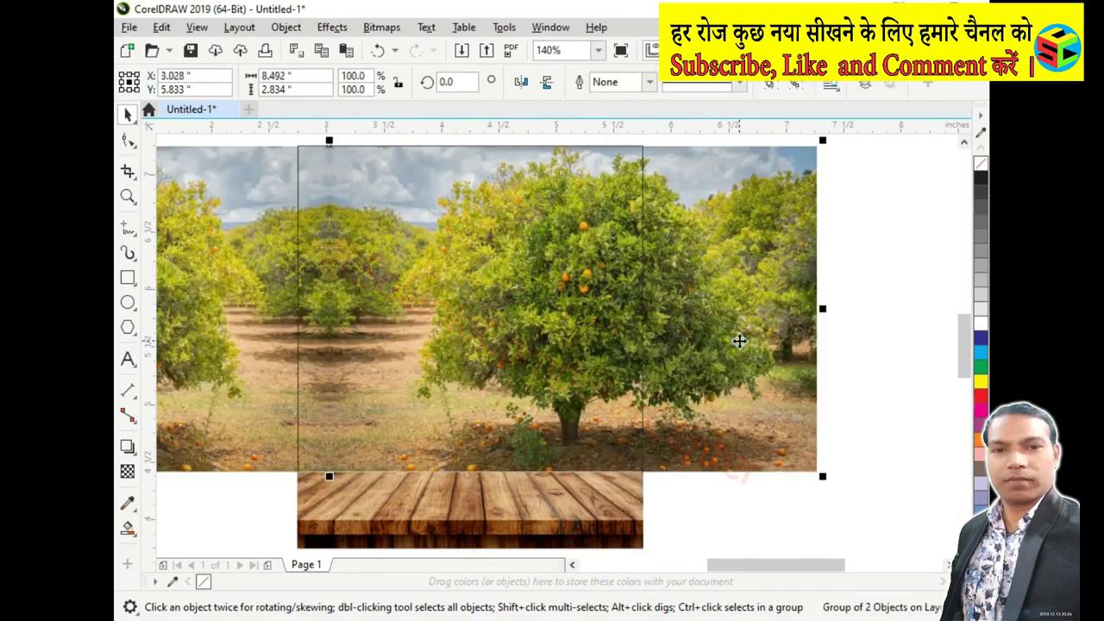
PowerClip the orchard group inside the page frame and enlarge its contents slightly
{"action": "right_click", "coordinate": [740, 341]}
{"action": "left_click", "coordinate": [790, 319]}
{"action": "left_click", "coordinate": [582, 311]}
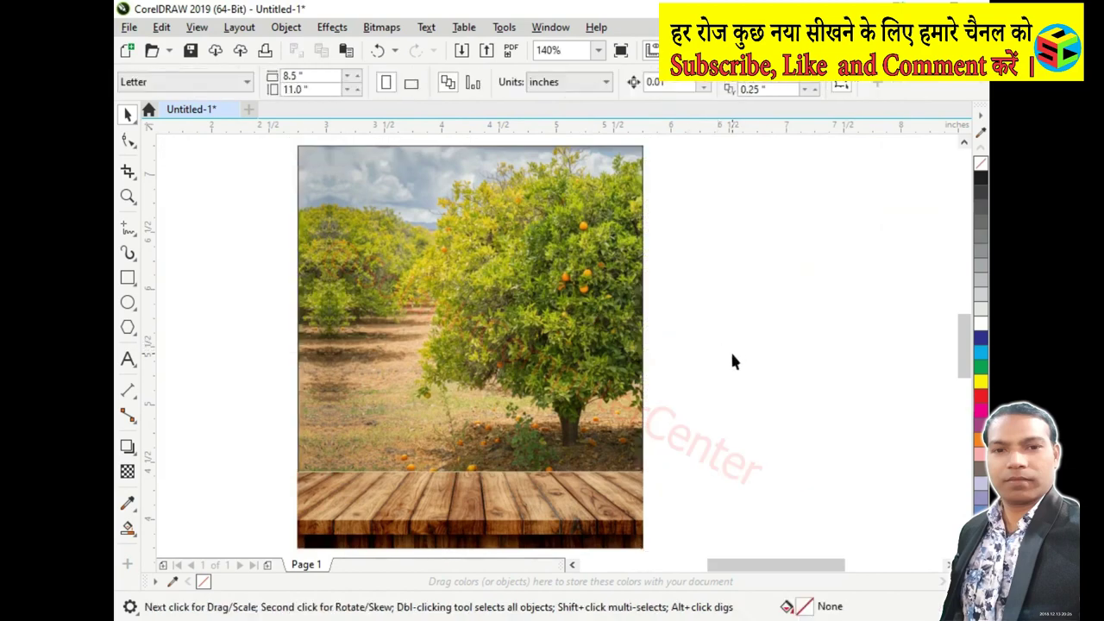
{"action": "left_click", "coordinate": [591, 493]}
{"action": "left_click", "coordinate": [592, 492], "text": "ctrl"}
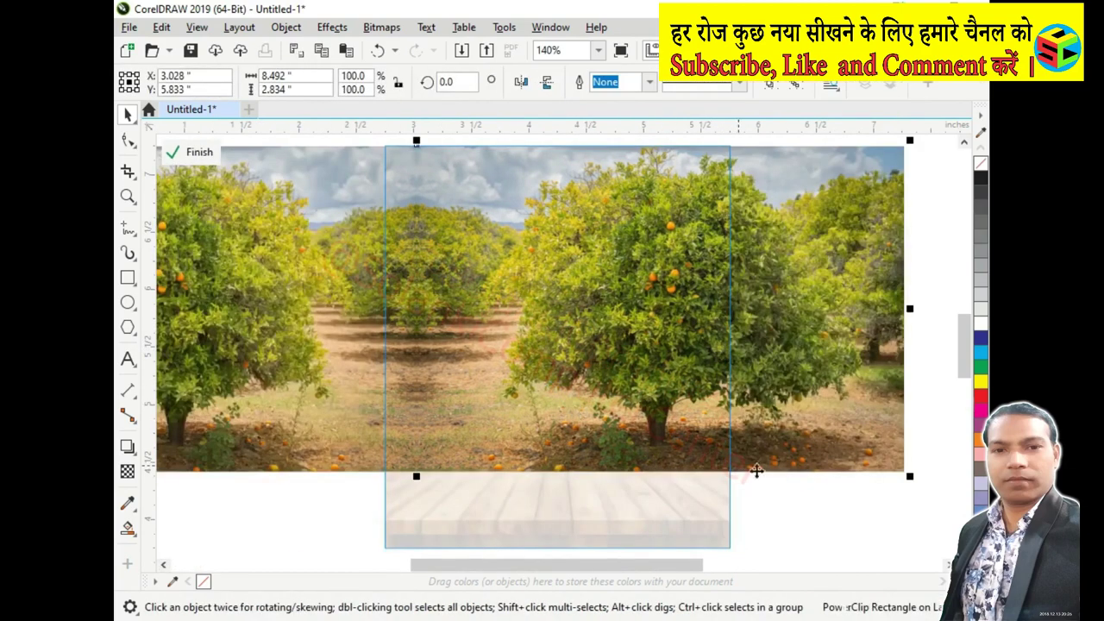
{"action": "left_click_drag", "start_coordinate": [909, 481], "coordinate": [915, 478]}
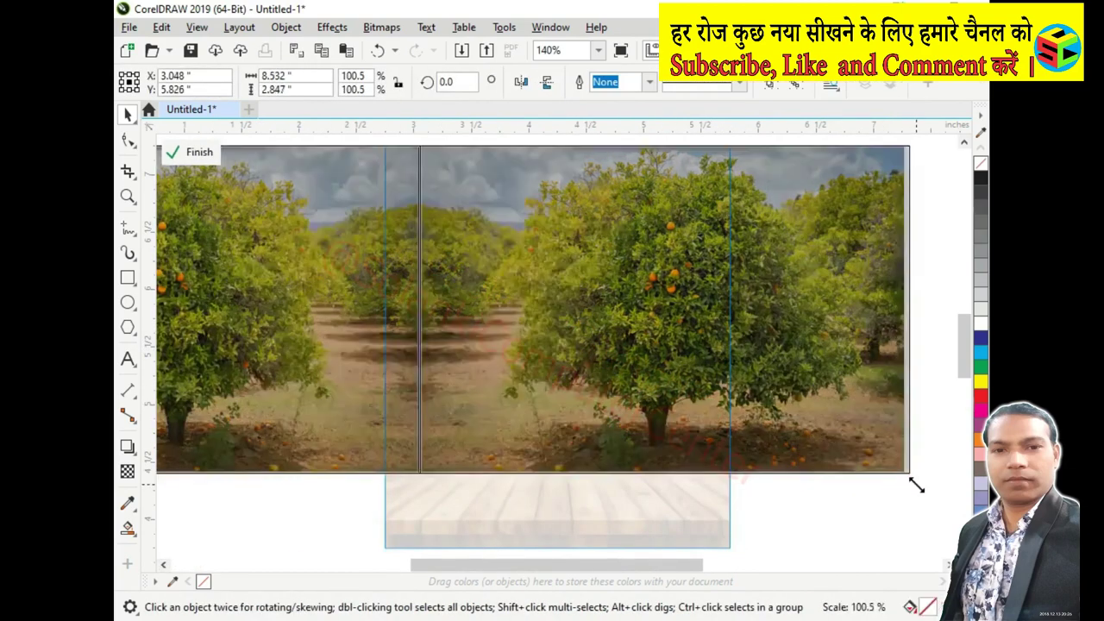
{"action": "left_click", "coordinate": [194, 153]}
Reopen the clipped orchard's contents for editing and finish again
{"action": "left_click", "coordinate": [352, 411]}
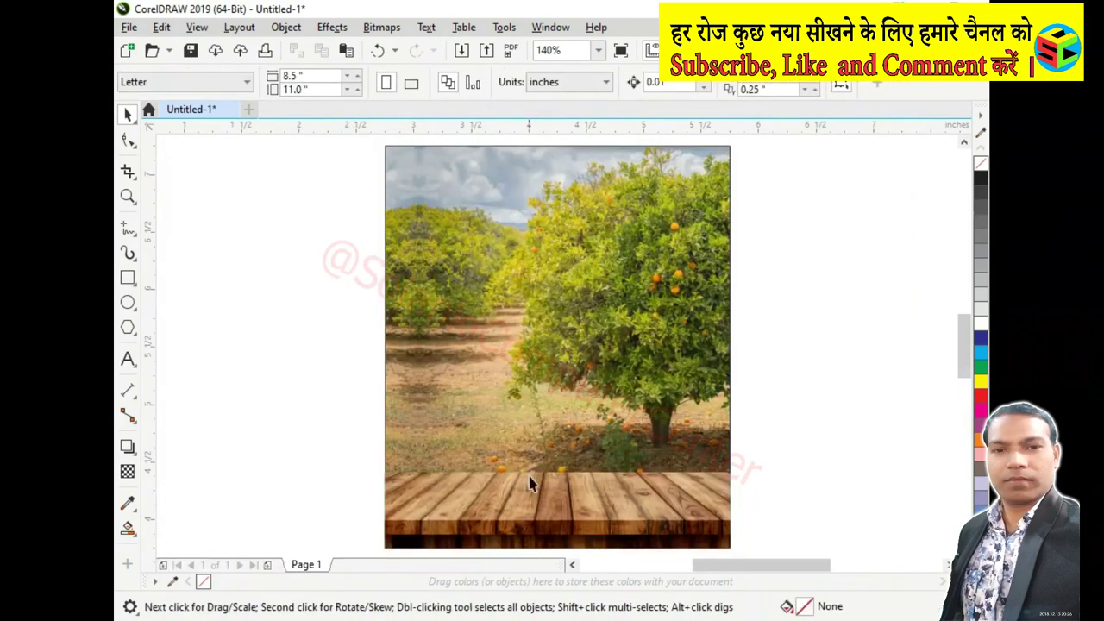
{"action": "left_click", "coordinate": [543, 495]}
{"action": "left_click", "coordinate": [448, 388]}
{"action": "left_click", "coordinate": [185, 152]}
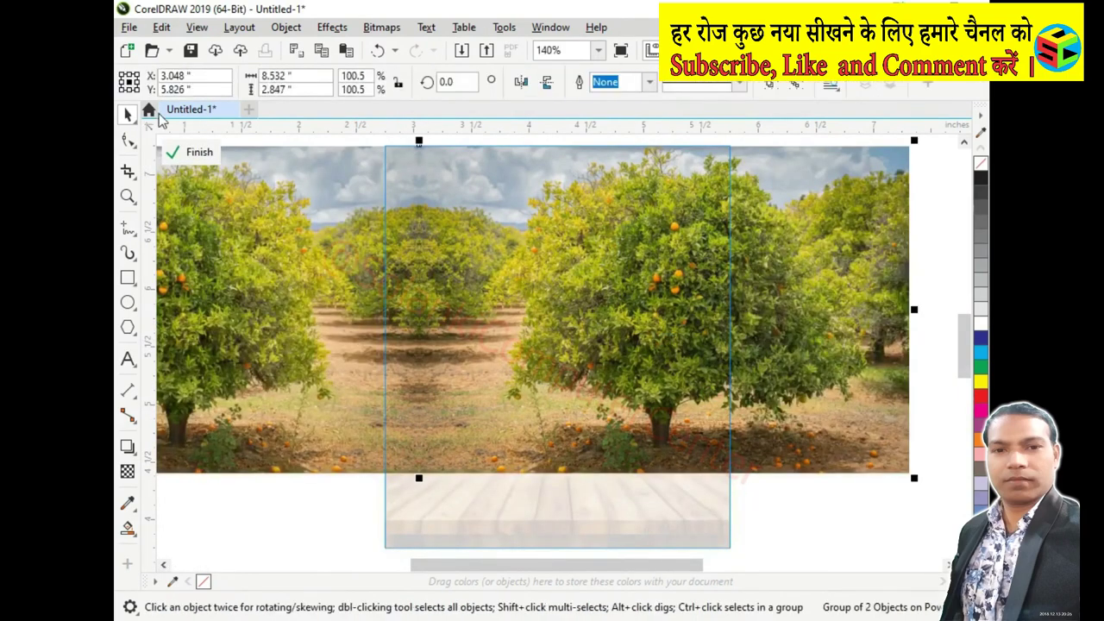
{"action": "left_click", "coordinate": [194, 152]}
Import the PSD image '3' into the drawing
{"action": "left_click", "coordinate": [328, 442]}
{"action": "left_click", "coordinate": [561, 258]}
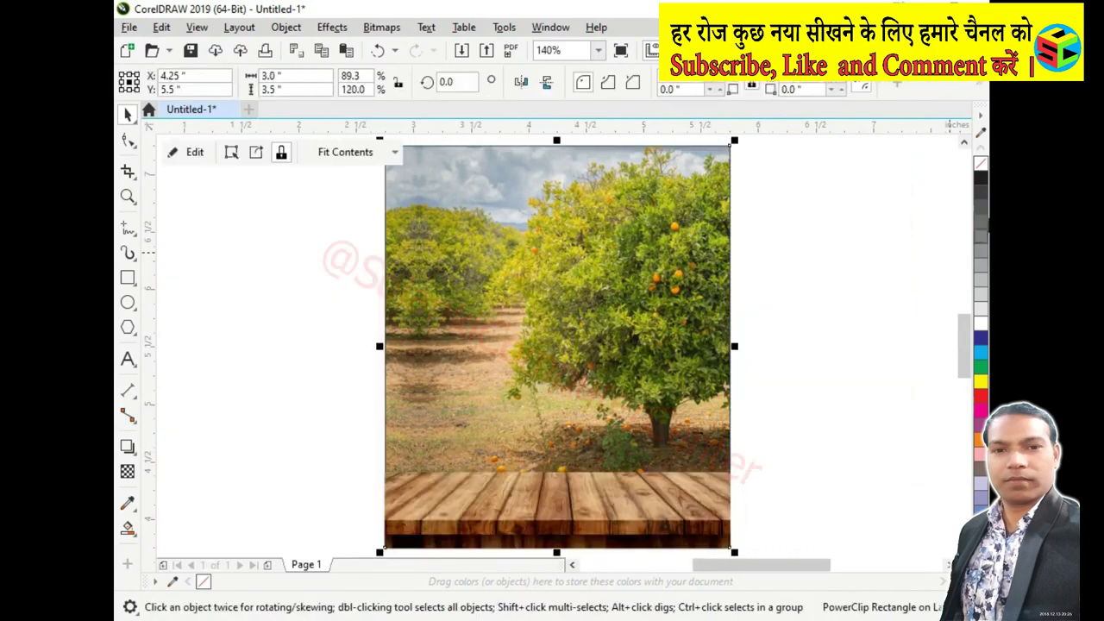
{"action": "left_click", "coordinate": [672, 483]}
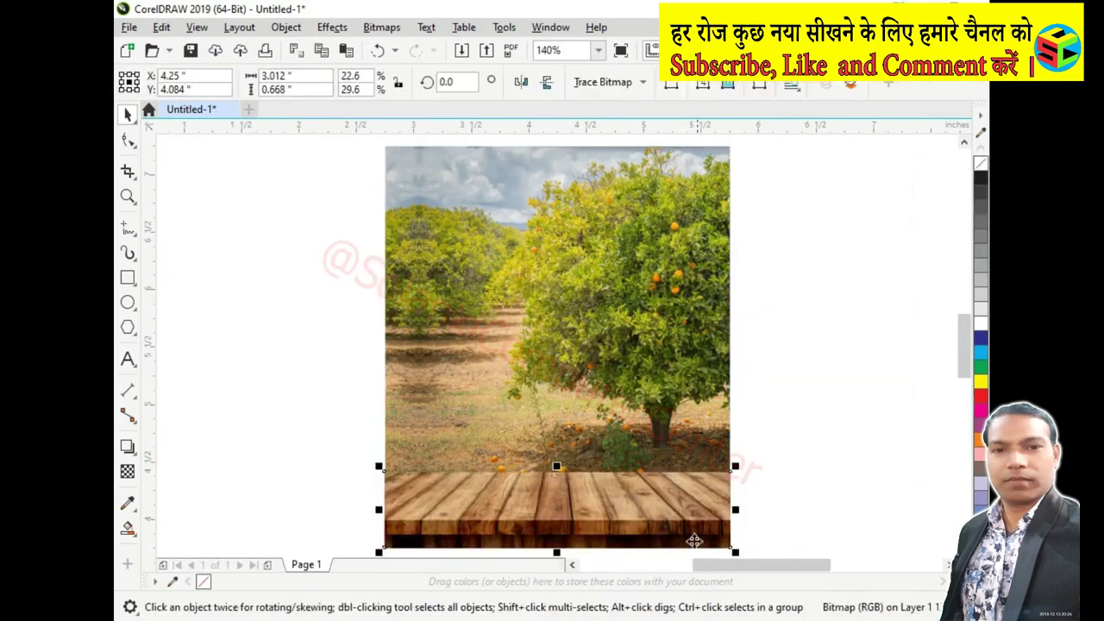
{"action": "key", "text": "alt+Tab"}
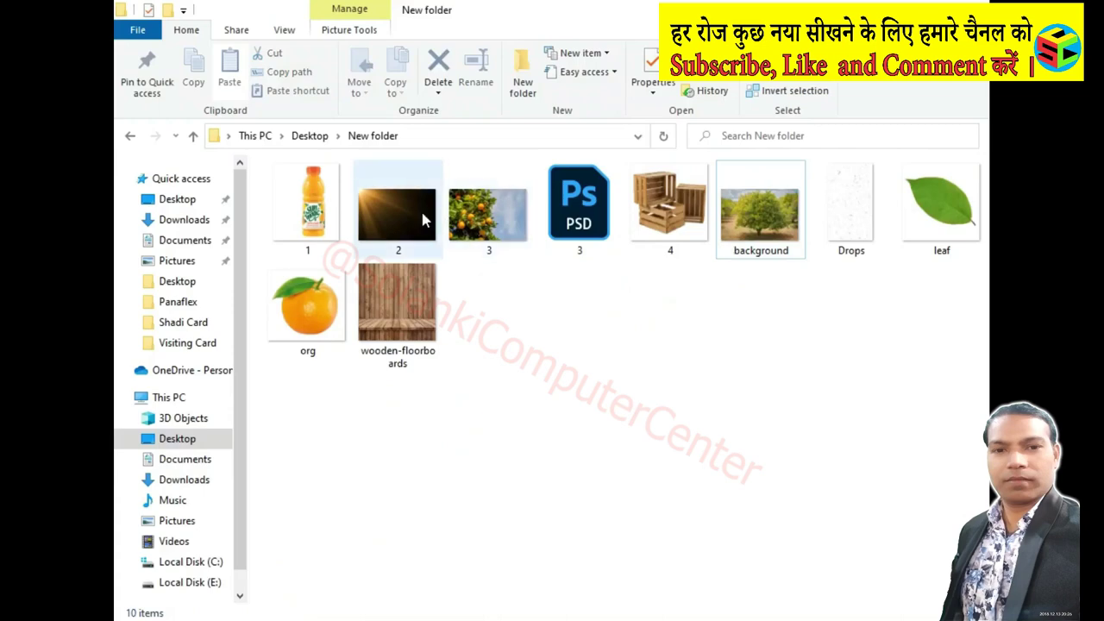
{"action": "left_click", "coordinate": [457, 231]}
{"action": "mouse_move", "coordinate": [578, 207]}
{"action": "left_mouse_down"}
{"action": "mouse_move", "coordinate": [578, 488]}
{"action": "mouse_move", "coordinate": [595, 616]}
{"action": "mouse_move", "coordinate": [823, 414]}
{"action": "left_mouse_up"}
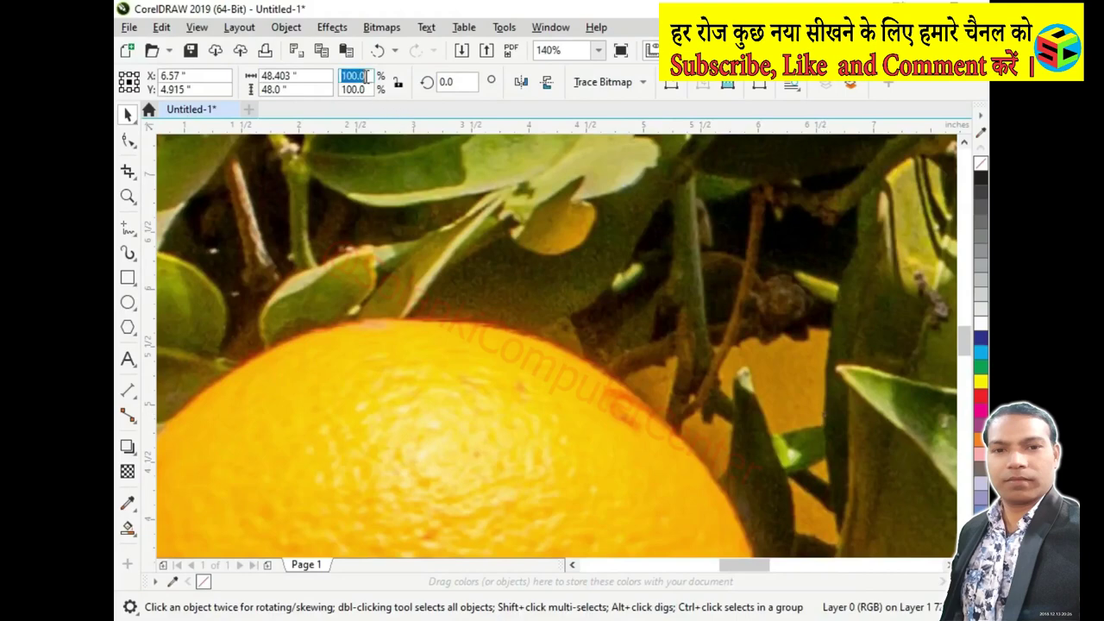
Scale the orange-branch image to 2% and align it to the orchard's top-left
{"action": "type", "text": "2"}
{"action": "key", "text": "Return"}
{"action": "left_click", "coordinate": [691, 393], "text": "shift"}
{"action": "key", "text": "c"}
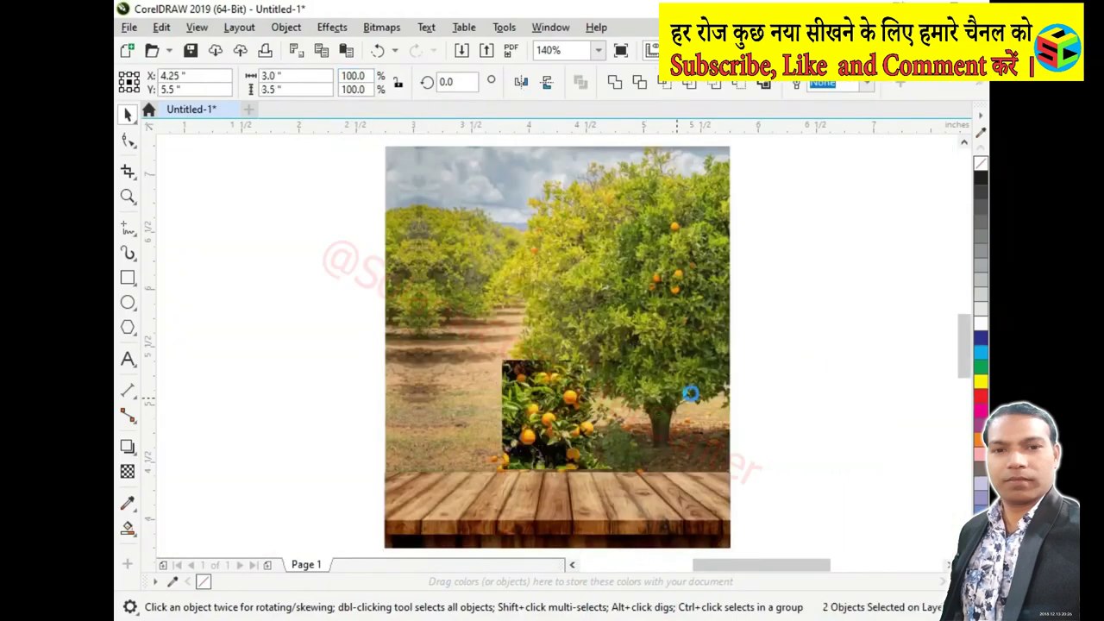
{"action": "key", "text": "e"}
{"action": "key", "text": "t"}
{"action": "key", "text": "r"}
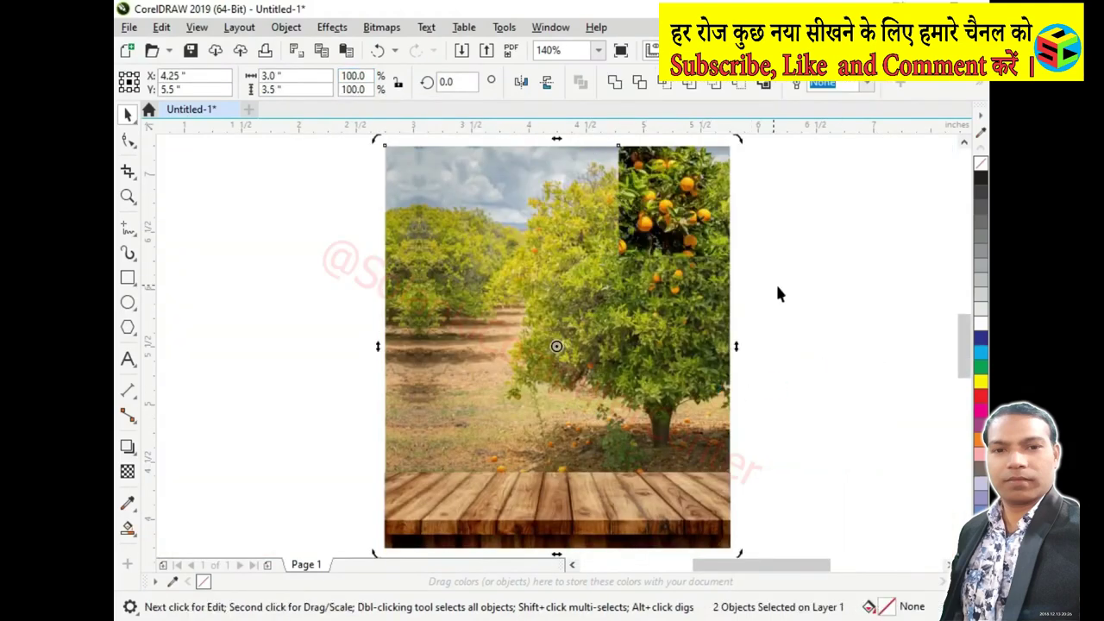
{"action": "key", "text": "l"}
Enlarge the orange-branch image and move it left over the orchard
{"action": "left_click", "coordinate": [493, 242]}
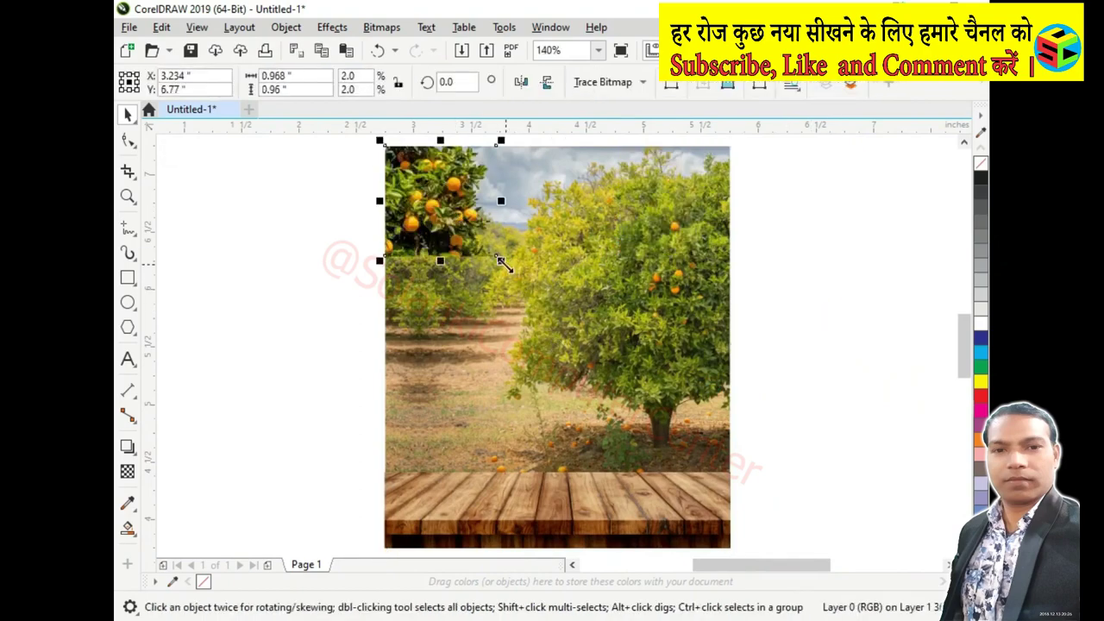
{"action": "left_click_drag", "start_coordinate": [503, 264], "coordinate": [720, 515]}
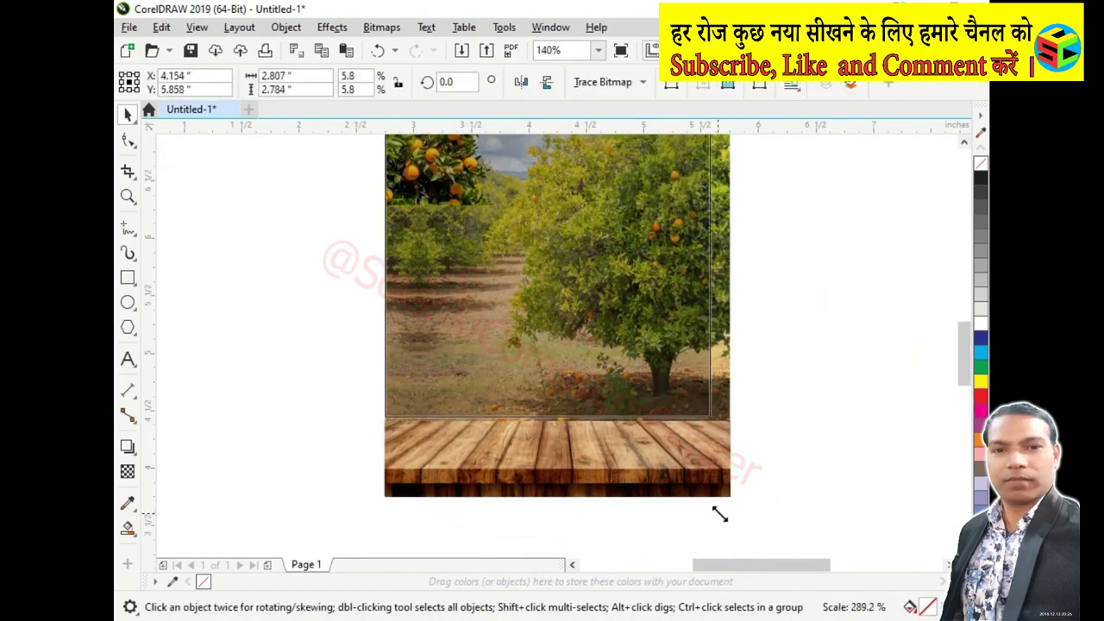
{"action": "left_click_drag", "start_coordinate": [632, 362], "coordinate": [477, 364]}
{"action": "left_click", "coordinate": [623, 528]}
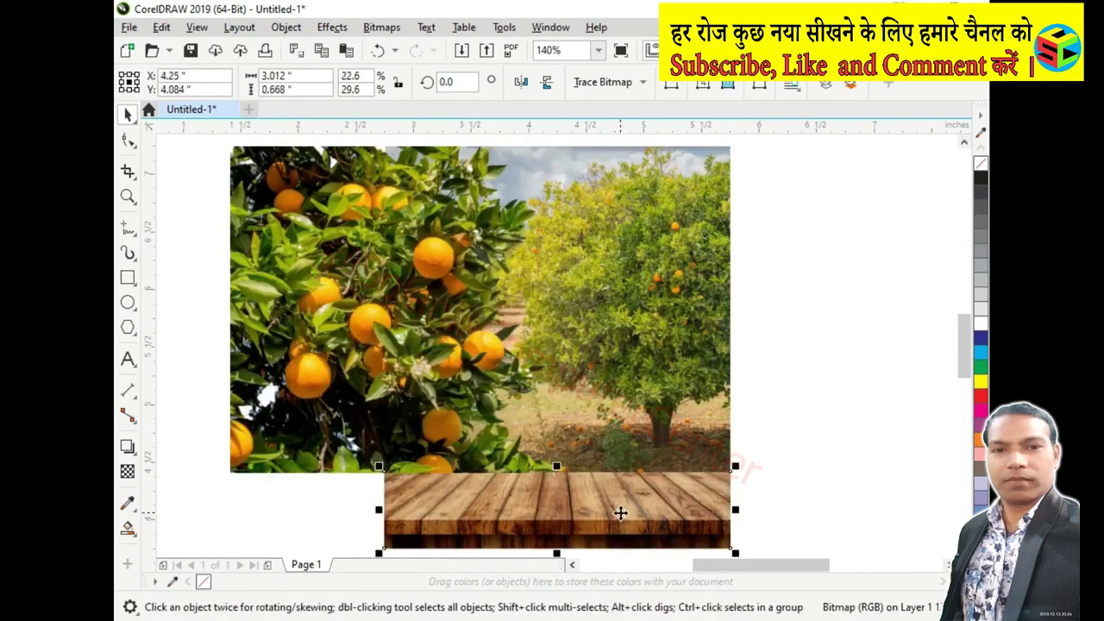
{"action": "left_click", "coordinate": [467, 419]}
Rotate the orange-branch image to about 343.6° and enlarge it slightly
{"action": "left_click", "coordinate": [444, 422]}
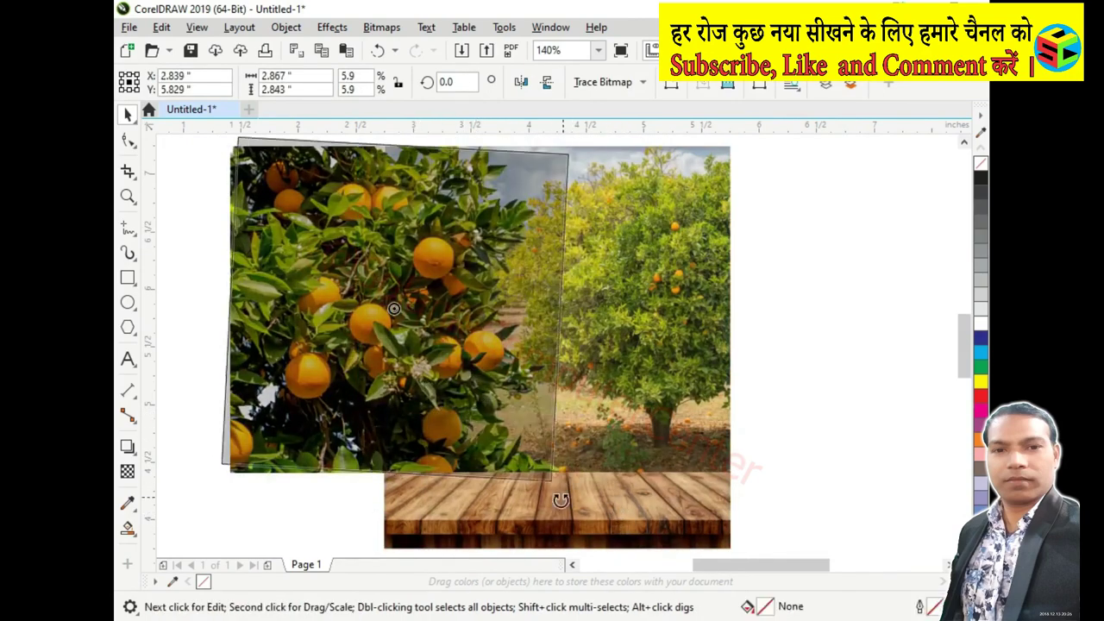
{"action": "left_click_drag", "start_coordinate": [562, 499], "coordinate": [537, 425]}
{"action": "scroll", "coordinate": [538, 425], "scroll_direction": "down", "scroll_amount": 1}
{"action": "left_click", "coordinate": [523, 342]}
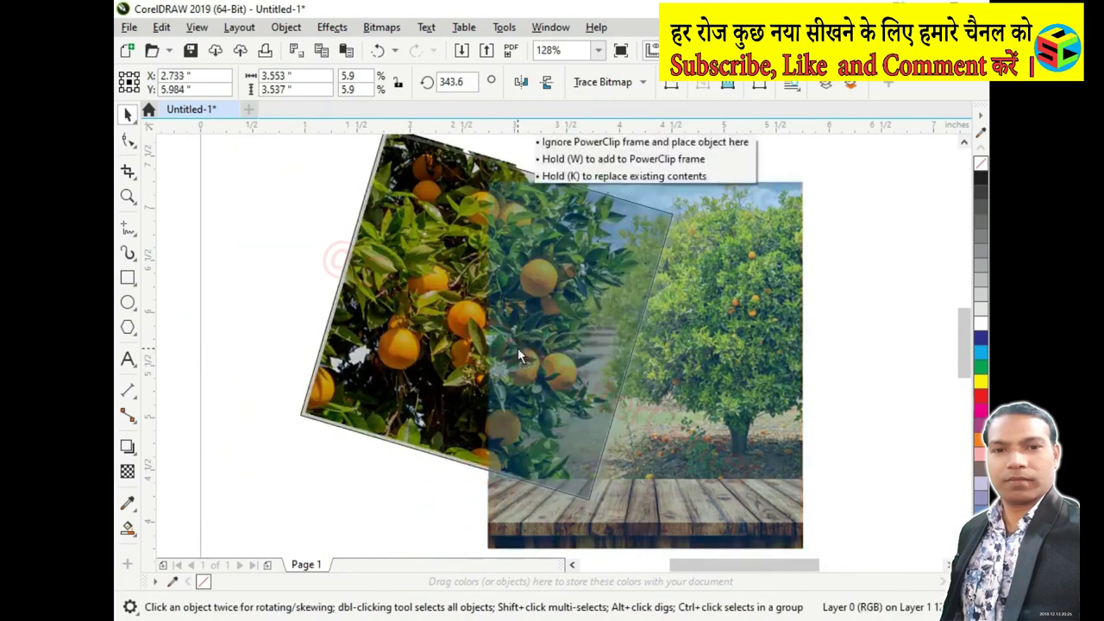
{"action": "left_click_drag", "start_coordinate": [517, 348], "coordinate": [517, 362]}
{"action": "left_click", "coordinate": [572, 403]}
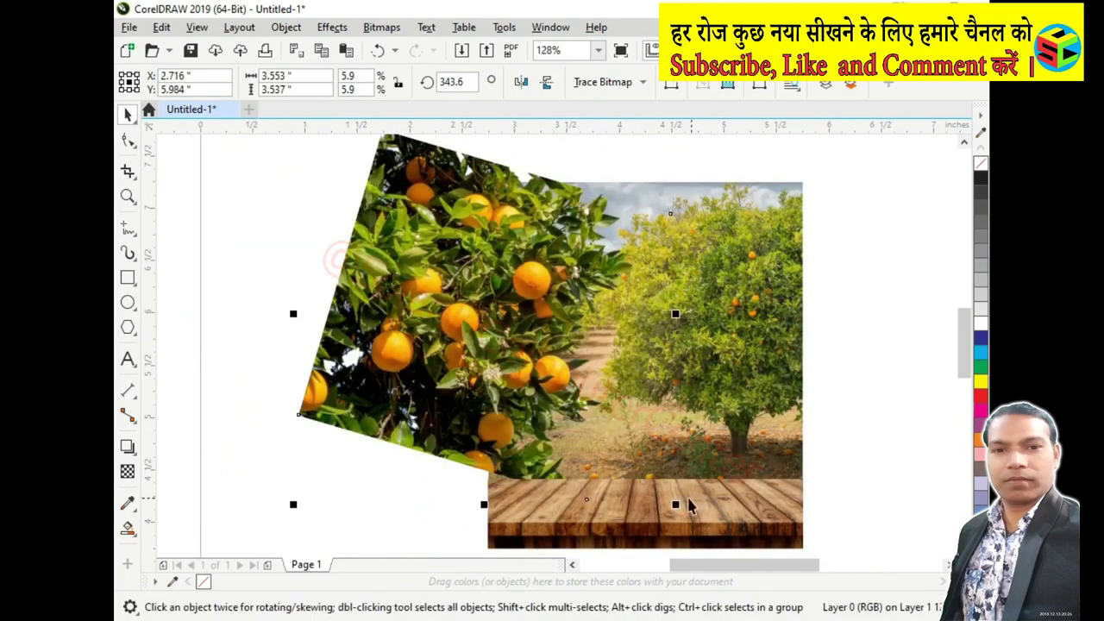
{"action": "left_click_drag", "start_coordinate": [684, 507], "coordinate": [696, 523]}
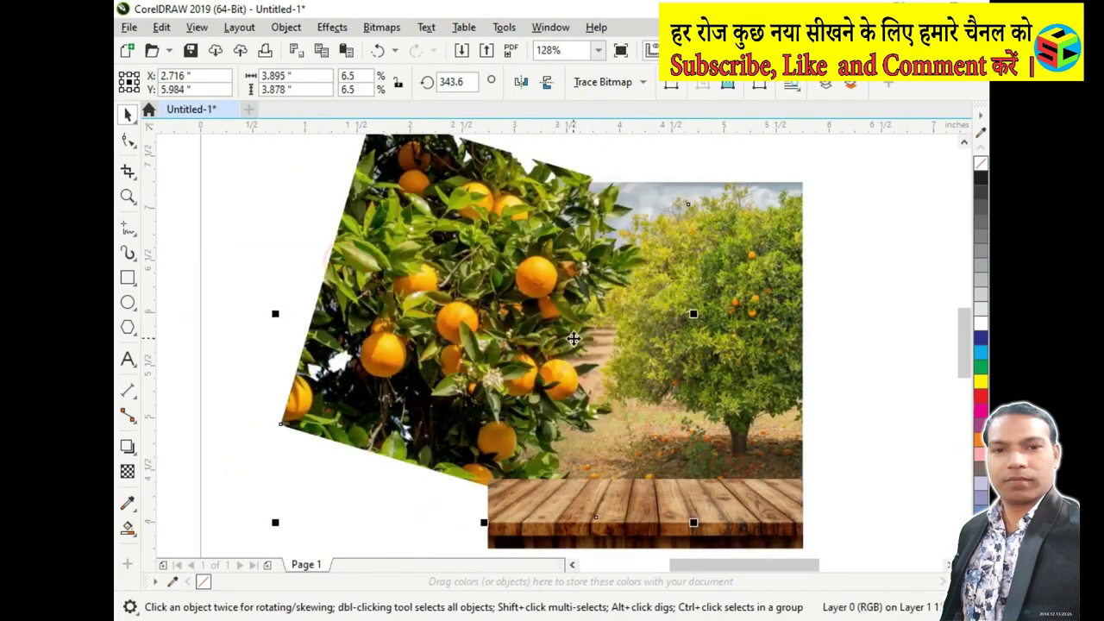
Place the orange-branch image at the page's left side and PowerClip it inside the frame
{"action": "key", "text": "z"}
{"action": "left_click", "coordinate": [668, 236]}
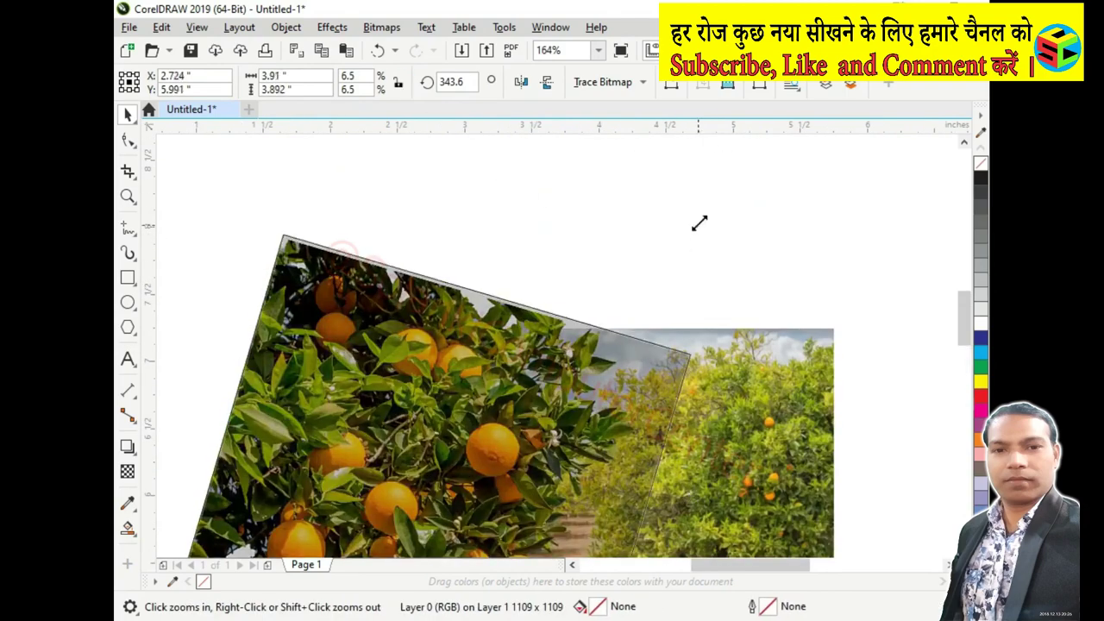
{"action": "scroll", "coordinate": [699, 223], "scroll_direction": "down", "scroll_amount": 2}
{"action": "key", "text": "space"}
{"action": "left_click_drag", "start_coordinate": [687, 240], "coordinate": [576, 368]}
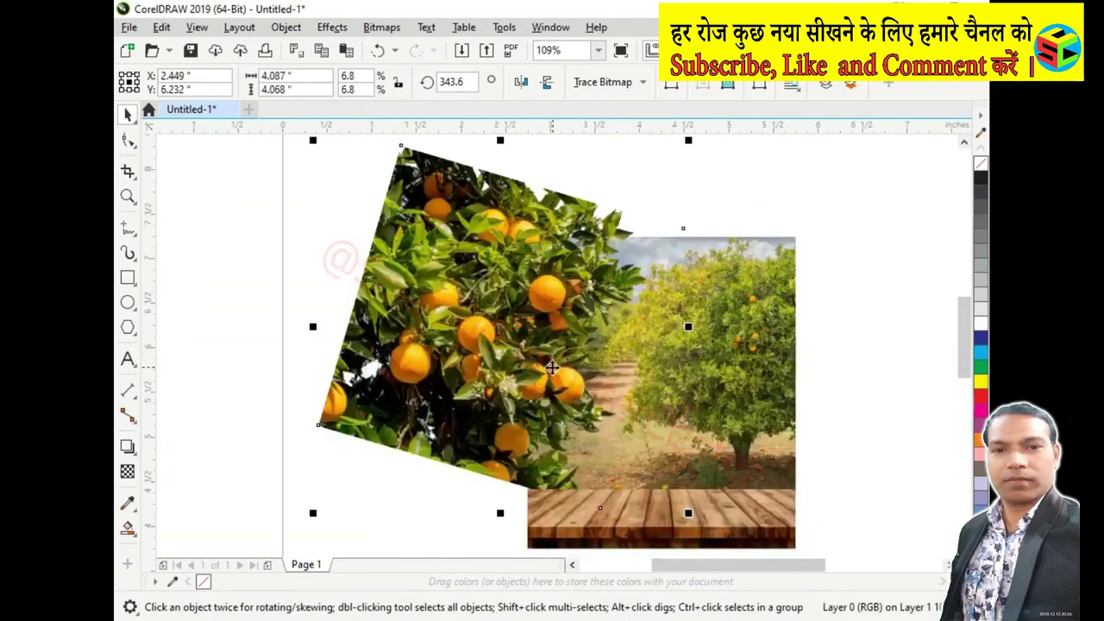
{"action": "right_click", "coordinate": [552, 368]}
{"action": "left_click", "coordinate": [611, 362]}
{"action": "left_click", "coordinate": [708, 298]}
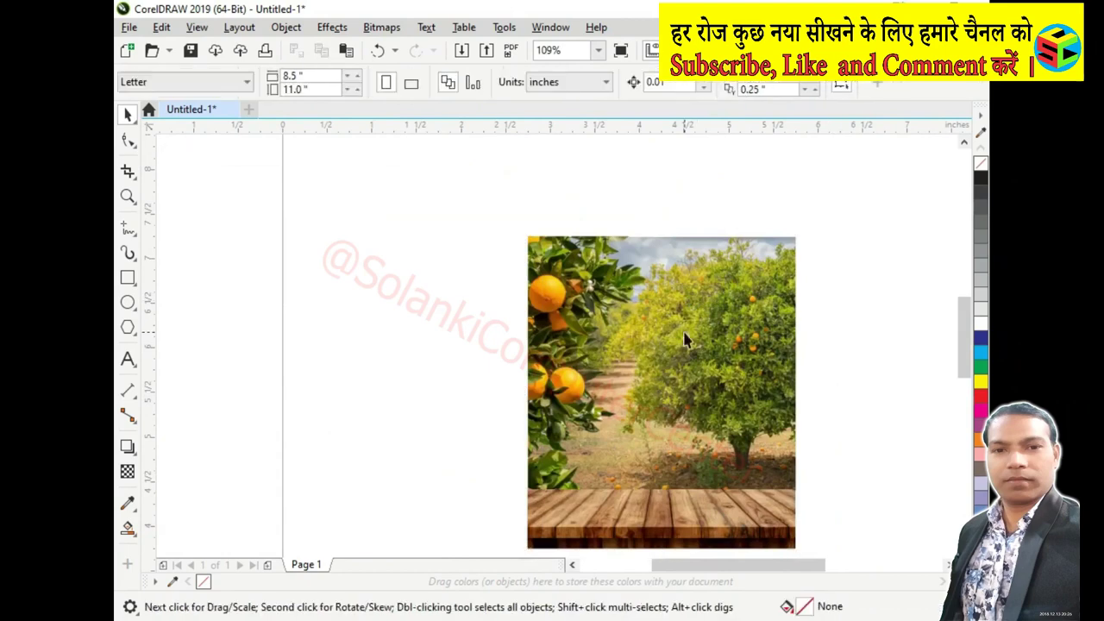
Tilt the clipped orange branch and give it a 5.6 px Gaussian Blur
{"action": "scroll", "coordinate": [685, 306], "scroll_direction": "up", "scroll_amount": 2}
{"action": "left_click", "coordinate": [455, 210]}
{"action": "left_click_drag", "start_coordinate": [456, 210], "coordinate": [448, 282]}
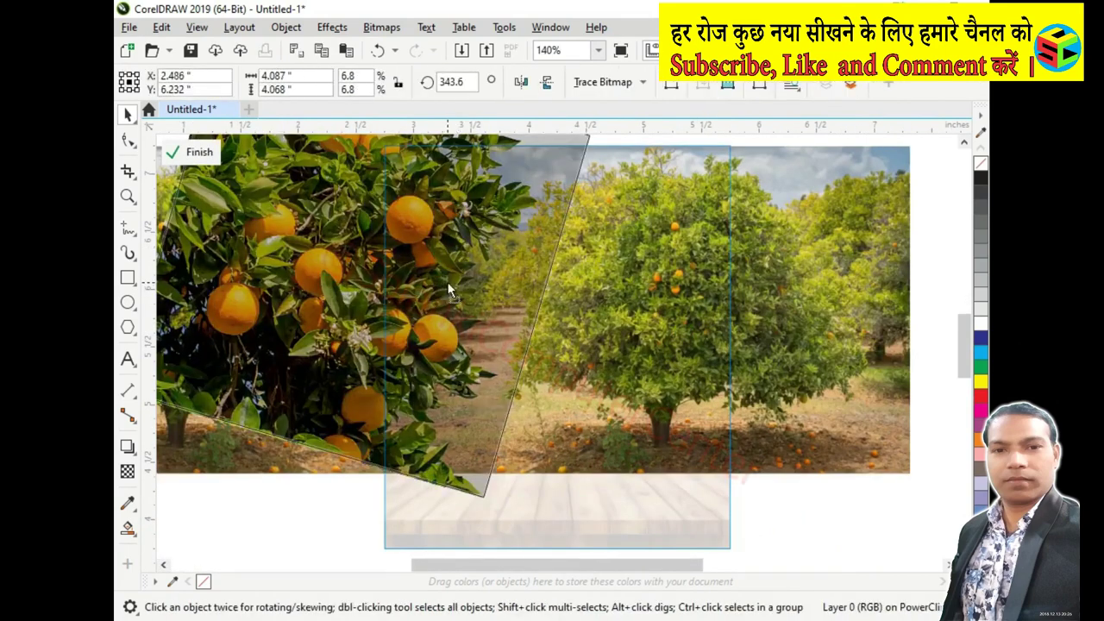
{"action": "left_click", "coordinate": [332, 27]}
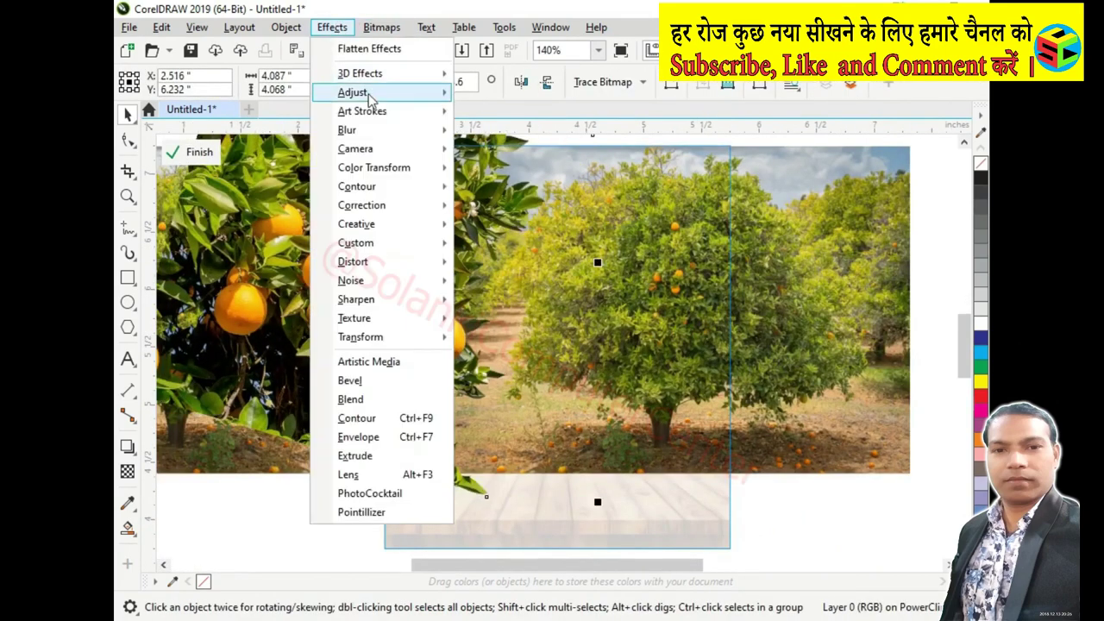
{"action": "left_click", "coordinate": [528, 148]}
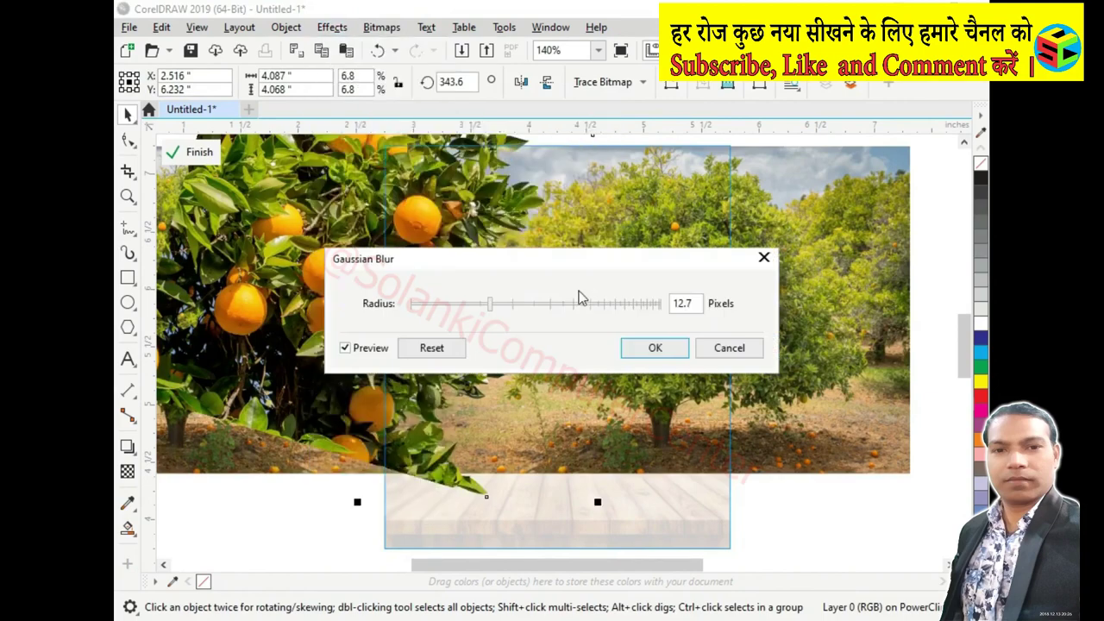
{"action": "left_click", "coordinate": [652, 354]}
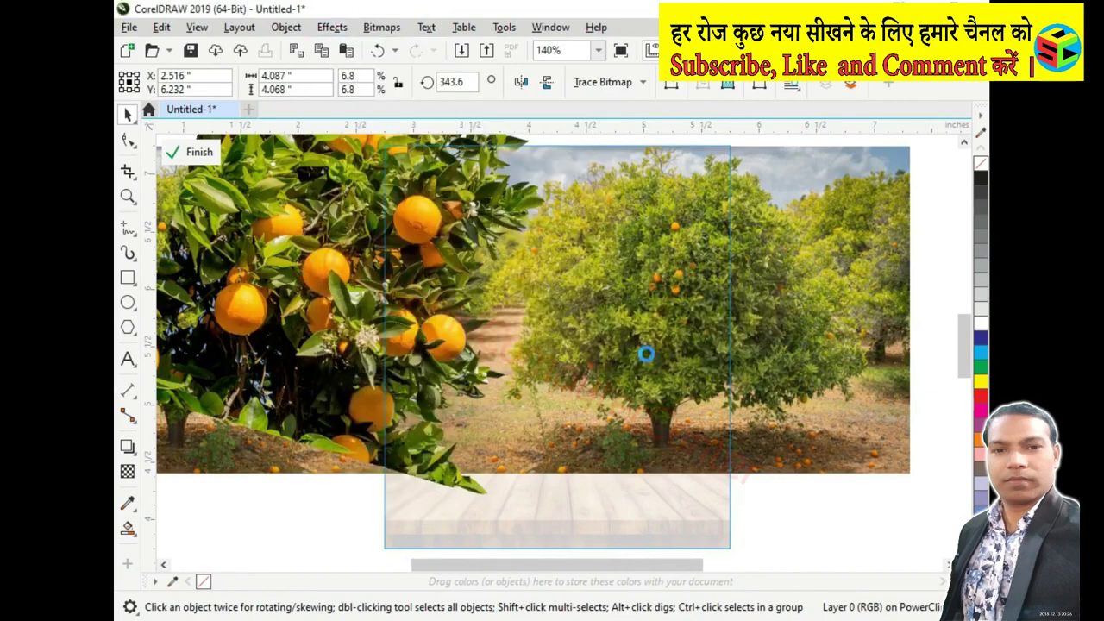
{"action": "left_click", "coordinate": [175, 152]}
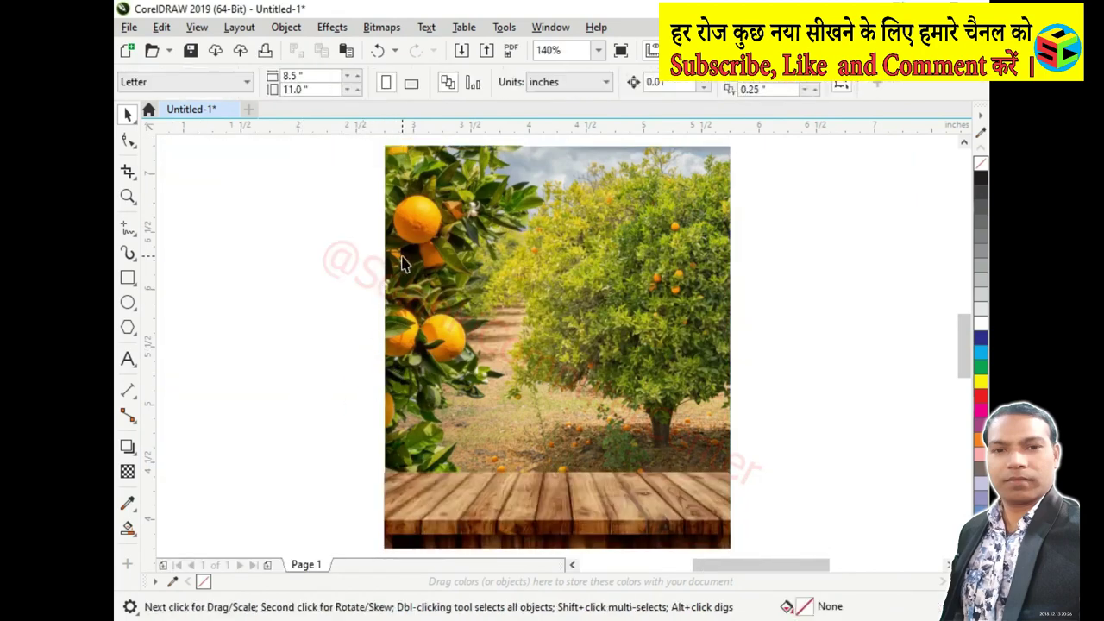
{"action": "double_click", "coordinate": [402, 263]}
Make a mirrored copy of the orange branch, move it right and rotate it
{"action": "left_click_drag", "start_coordinate": [358, 272], "coordinate": [679, 271]}
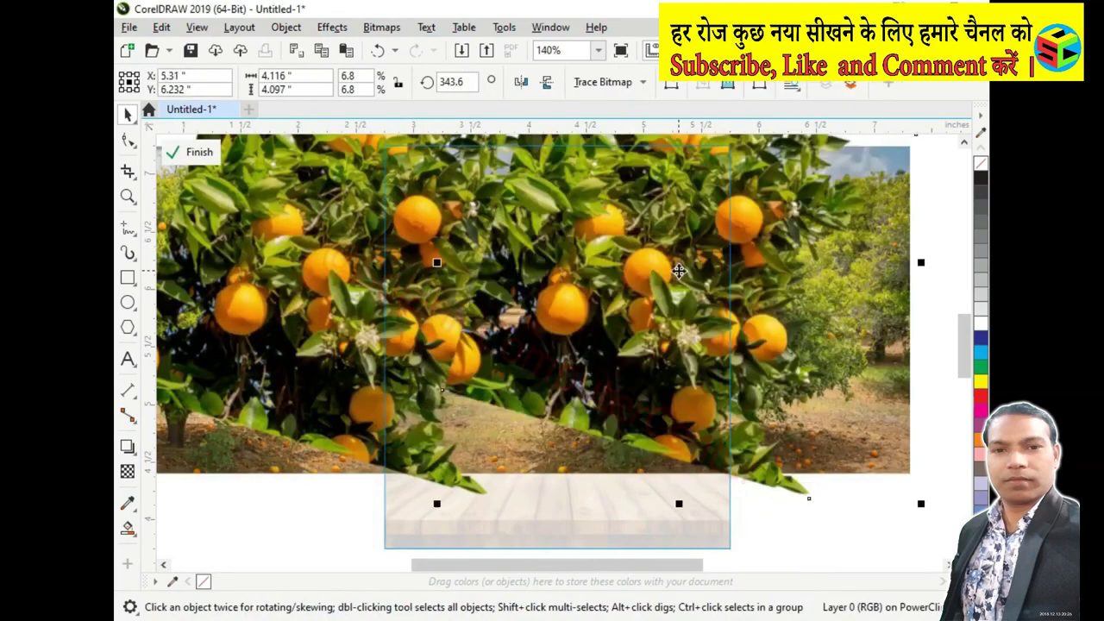
{"action": "scroll", "coordinate": [679, 271], "scroll_direction": "down", "scroll_amount": 3}
{"action": "scroll", "coordinate": [776, 423], "scroll_direction": "up", "scroll_amount": 1}
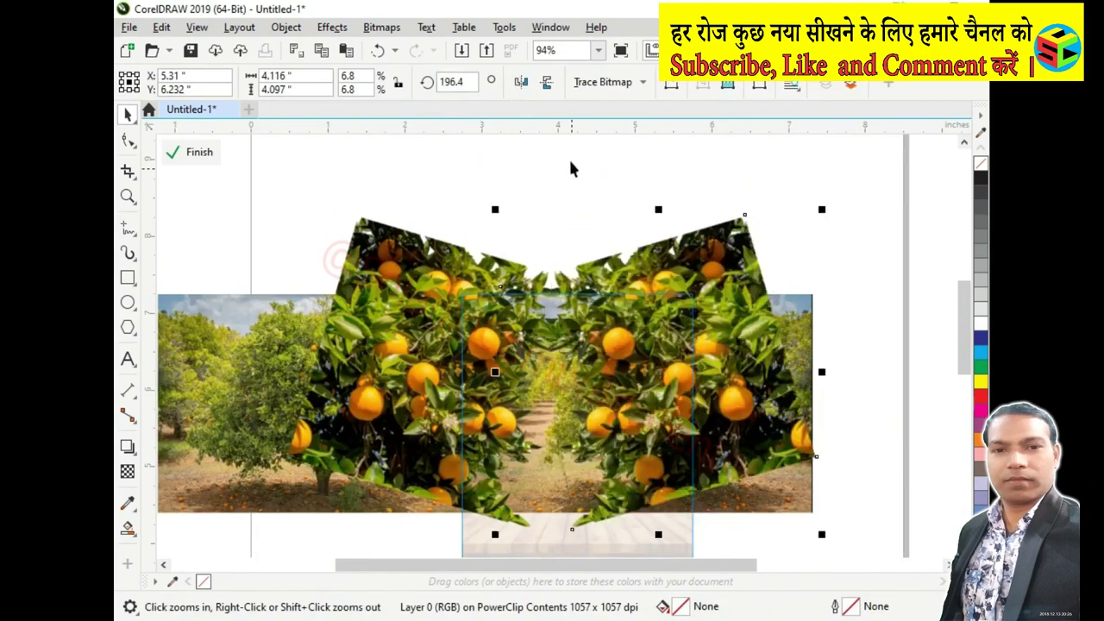
{"action": "left_click_drag", "start_coordinate": [700, 319], "coordinate": [802, 317]}
{"action": "left_click", "coordinate": [856, 245]}
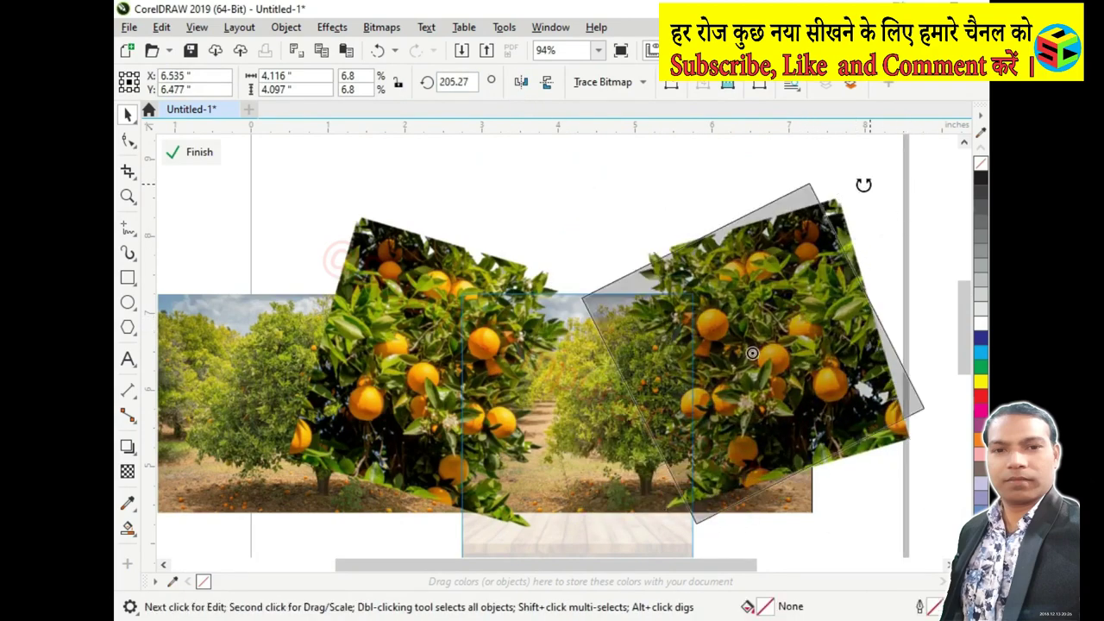
{"action": "left_click_drag", "start_coordinate": [917, 184], "coordinate": [826, 179]}
{"action": "mouse_move", "coordinate": [811, 304]}
{"action": "left_mouse_down"}
{"action": "mouse_move", "coordinate": [779, 305]}
{"action": "mouse_move", "coordinate": [781, 291]}
{"action": "left_mouse_up"}
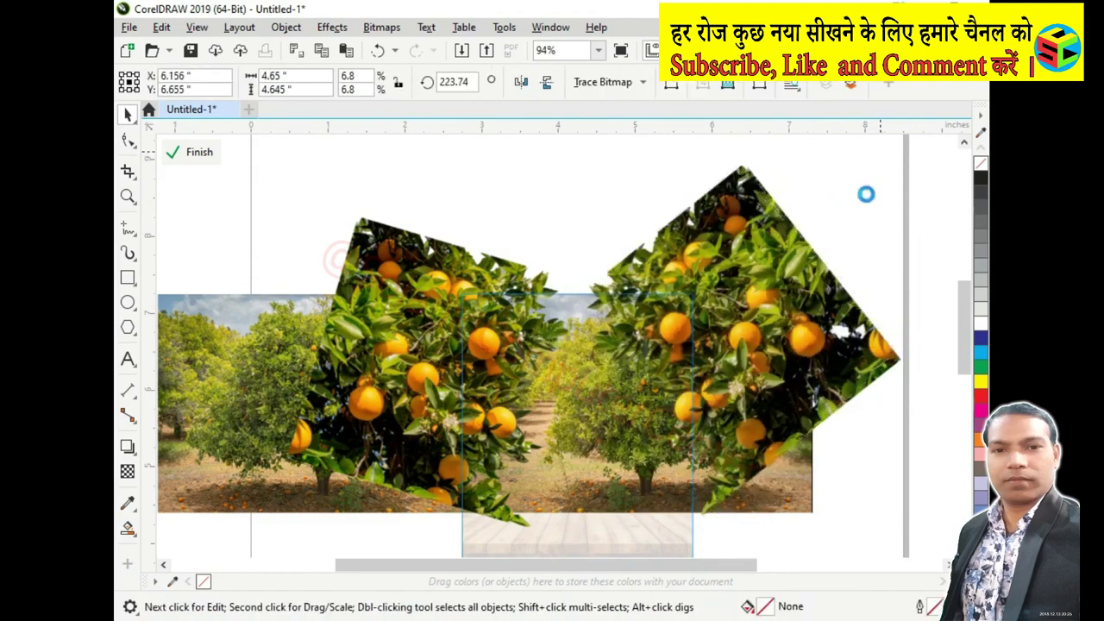
{"action": "left_click_drag", "start_coordinate": [906, 152], "coordinate": [865, 192]}
Position the right branch beside the frame at about 169° rotation and finish the PowerClip
{"action": "key", "text": "z"}
{"action": "right_click", "coordinate": [618, 259]}
{"action": "left_click", "coordinate": [619, 259]}
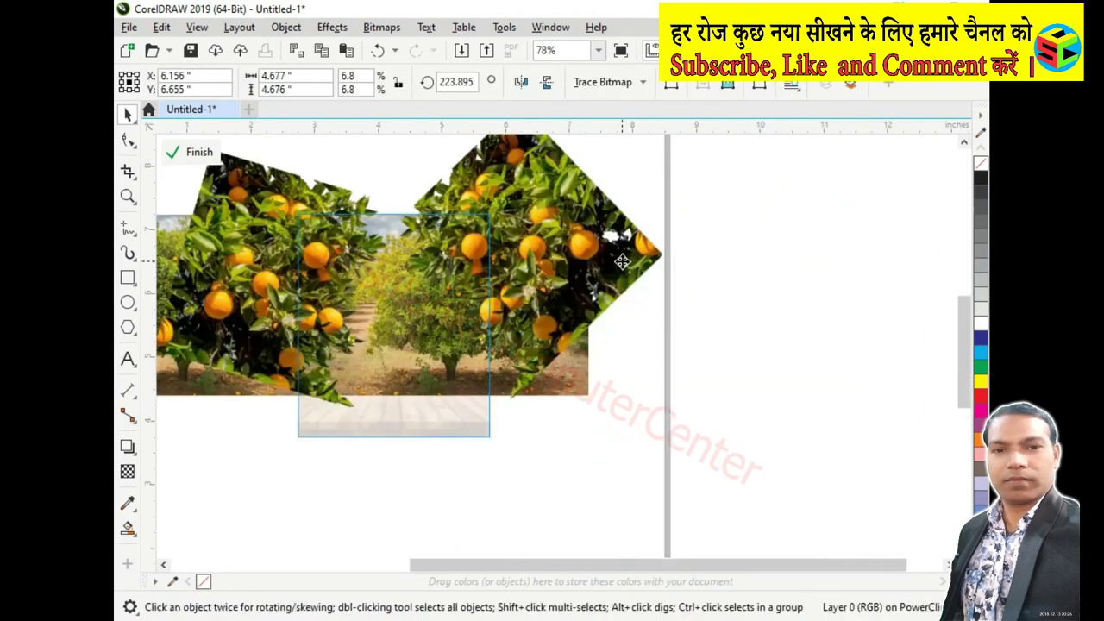
{"action": "left_click_drag", "start_coordinate": [615, 274], "coordinate": [612, 326]}
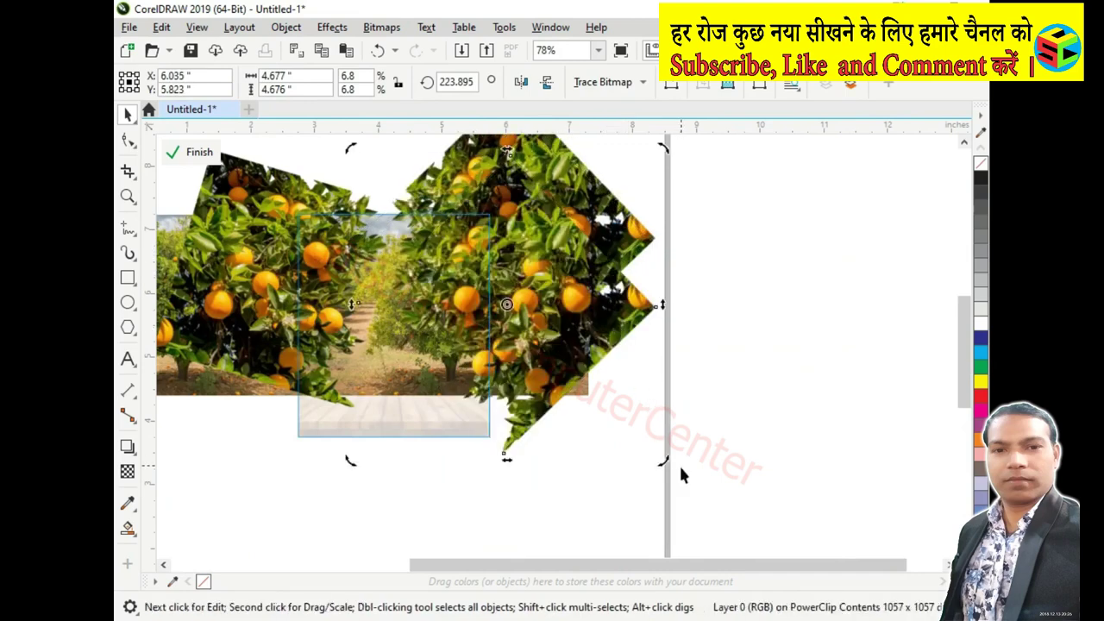
{"action": "left_click_drag", "start_coordinate": [660, 464], "coordinate": [534, 399]}
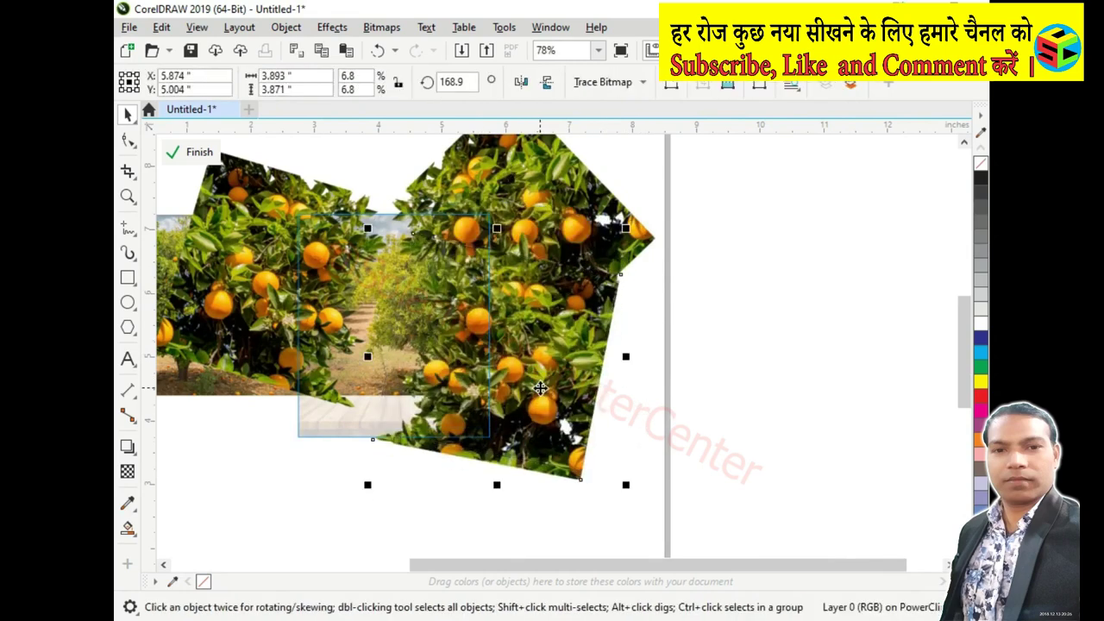
{"action": "key", "text": "Down"}
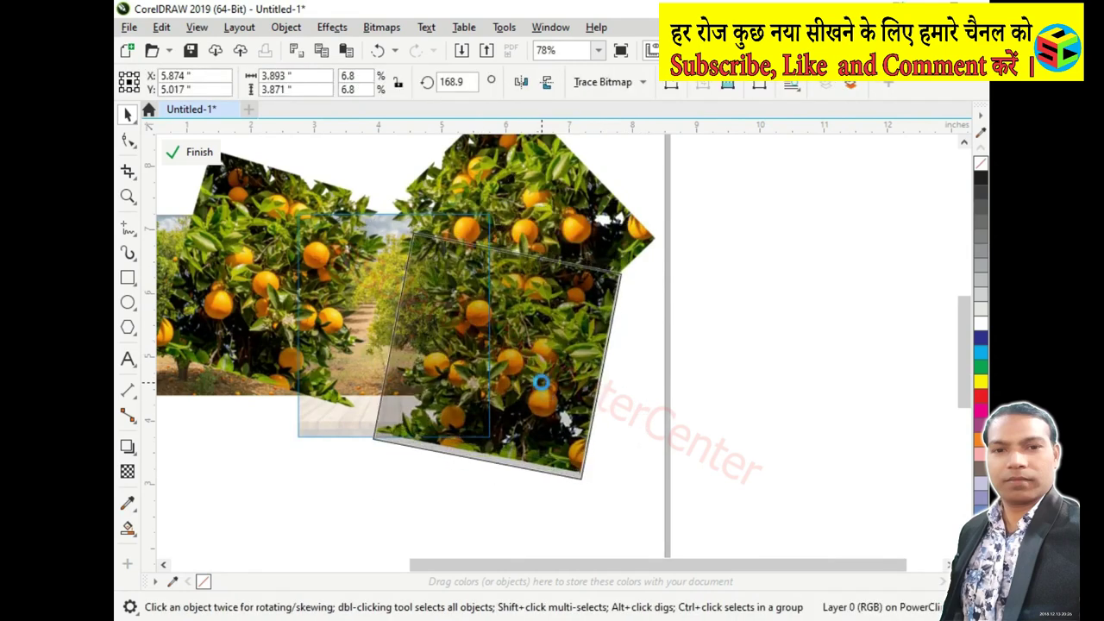
{"action": "key", "text": "Down"}
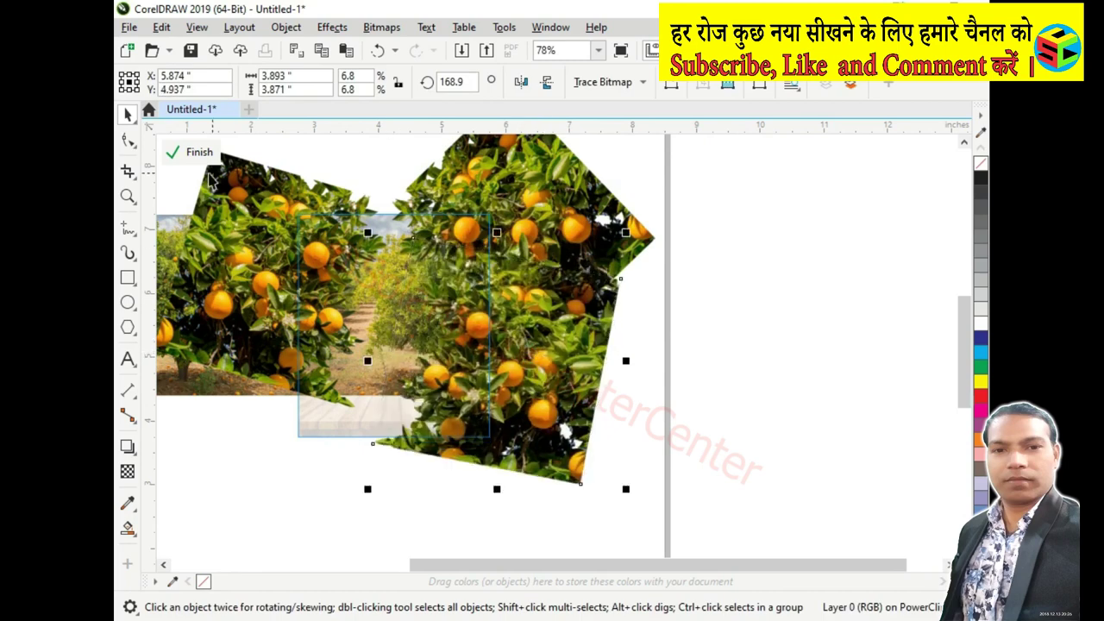
{"action": "left_click", "coordinate": [199, 152]}
Import the juice bottle image '1' into the drawing
{"action": "left_click", "coordinate": [525, 288]}
{"action": "scroll", "coordinate": [617, 336], "scroll_direction": "up", "scroll_amount": 2}
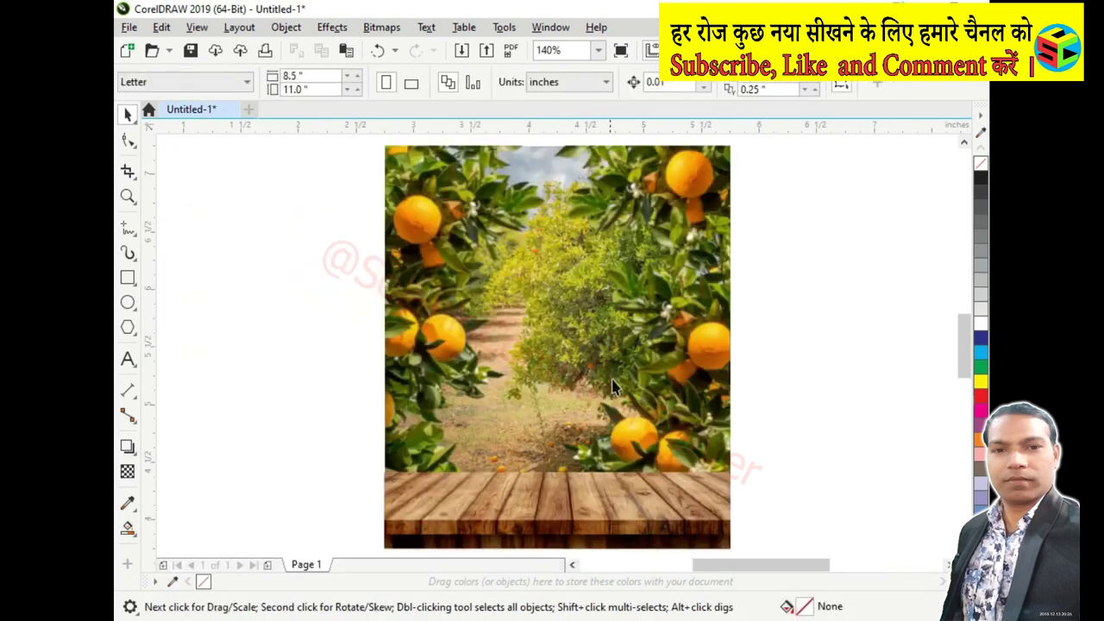
{"action": "double_click", "coordinate": [546, 455]}
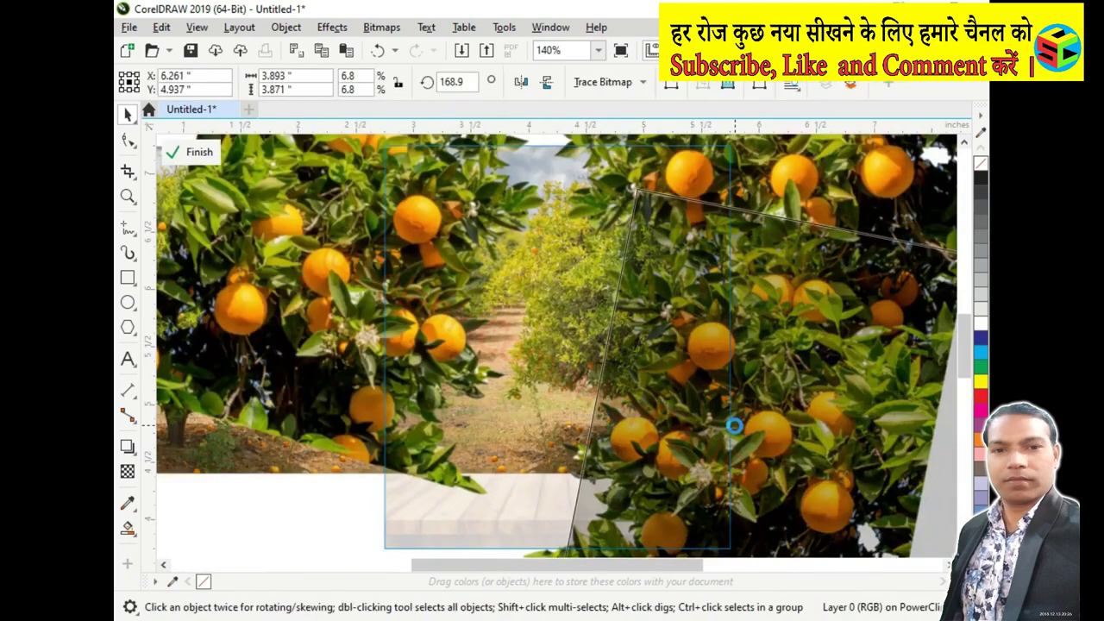
{"action": "left_click", "coordinate": [190, 155]}
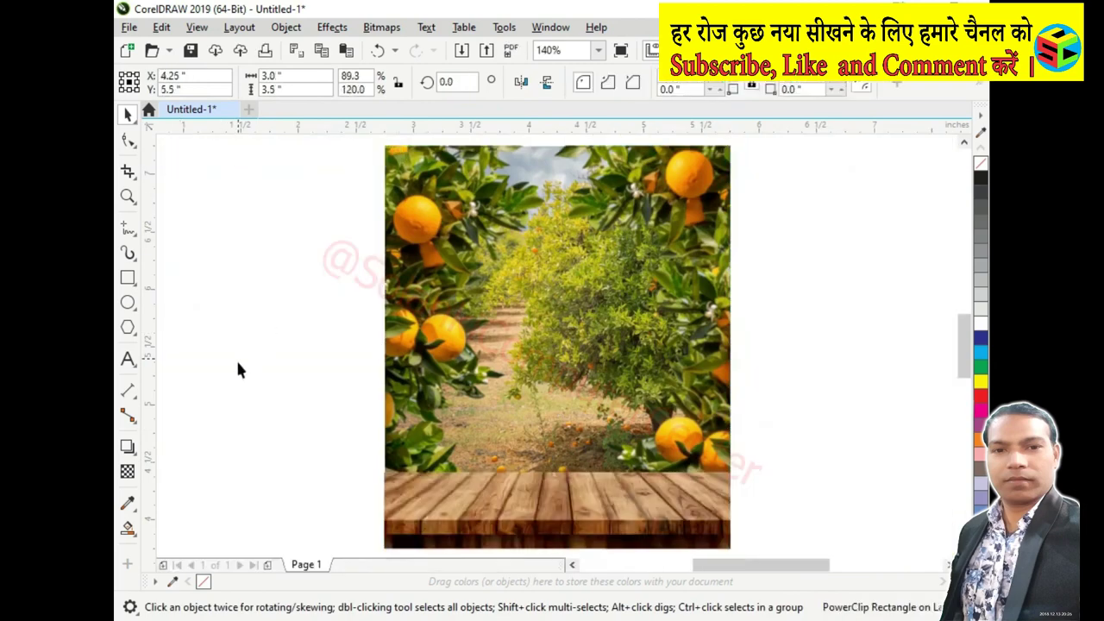
{"action": "key", "text": "alt+Tab"}
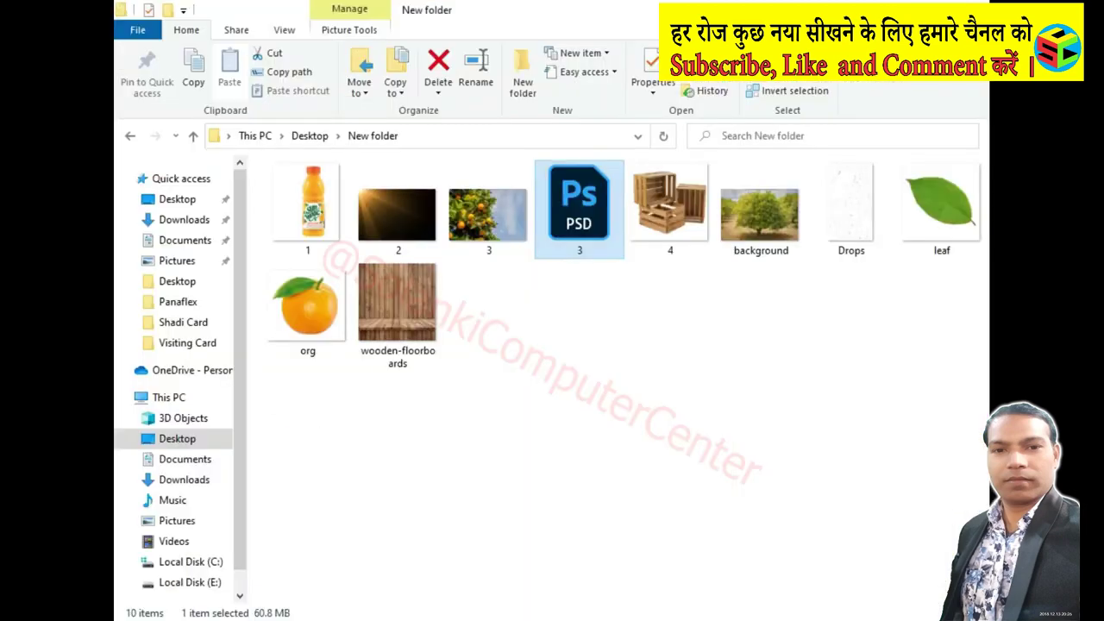
{"action": "mouse_move", "coordinate": [307, 210]}
{"action": "left_mouse_down"}
{"action": "mouse_move", "coordinate": [598, 524]}
{"action": "mouse_move", "coordinate": [354, 342]}
{"action": "left_mouse_up"}
Scale the juice bottle to 17.9% and centre it on the wooden tabletop
{"action": "scroll", "coordinate": [557, 343], "scroll_direction": "down", "scroll_amount": 3}
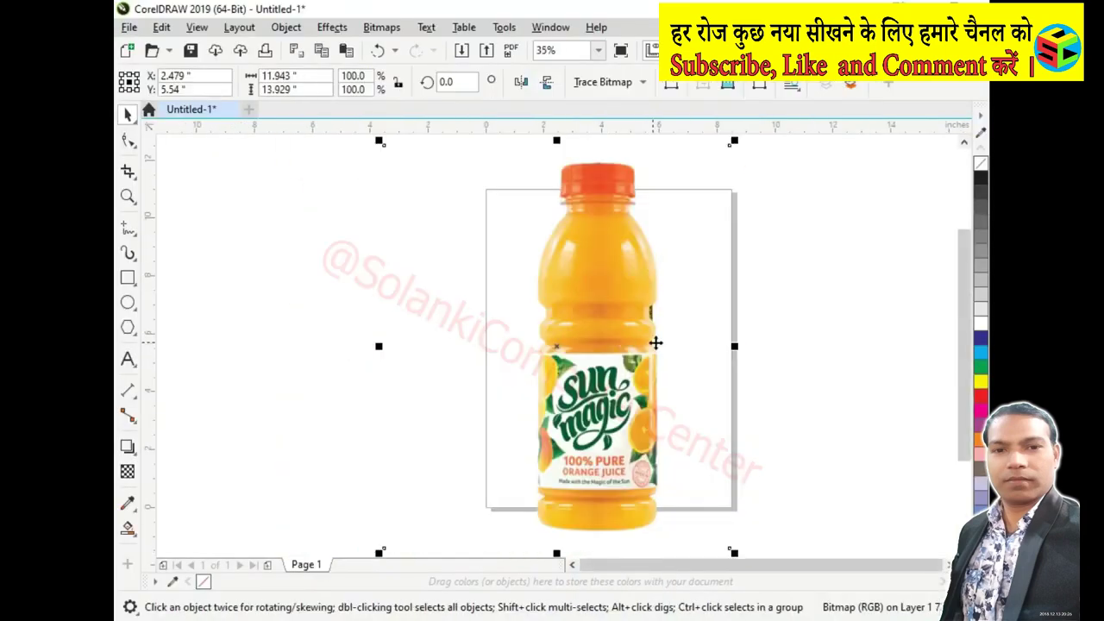
{"action": "left_click_drag", "start_coordinate": [734, 142], "coordinate": [796, 323]}
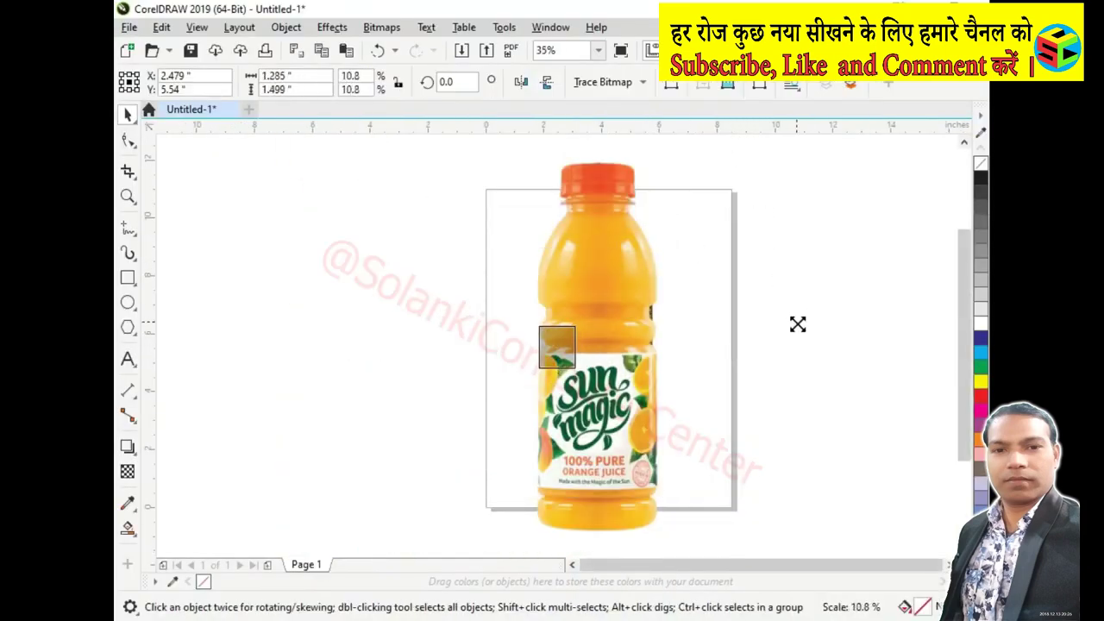
{"action": "scroll", "coordinate": [606, 346], "scroll_direction": "up", "scroll_amount": 3}
{"action": "left_click_drag", "start_coordinate": [427, 340], "coordinate": [616, 401]}
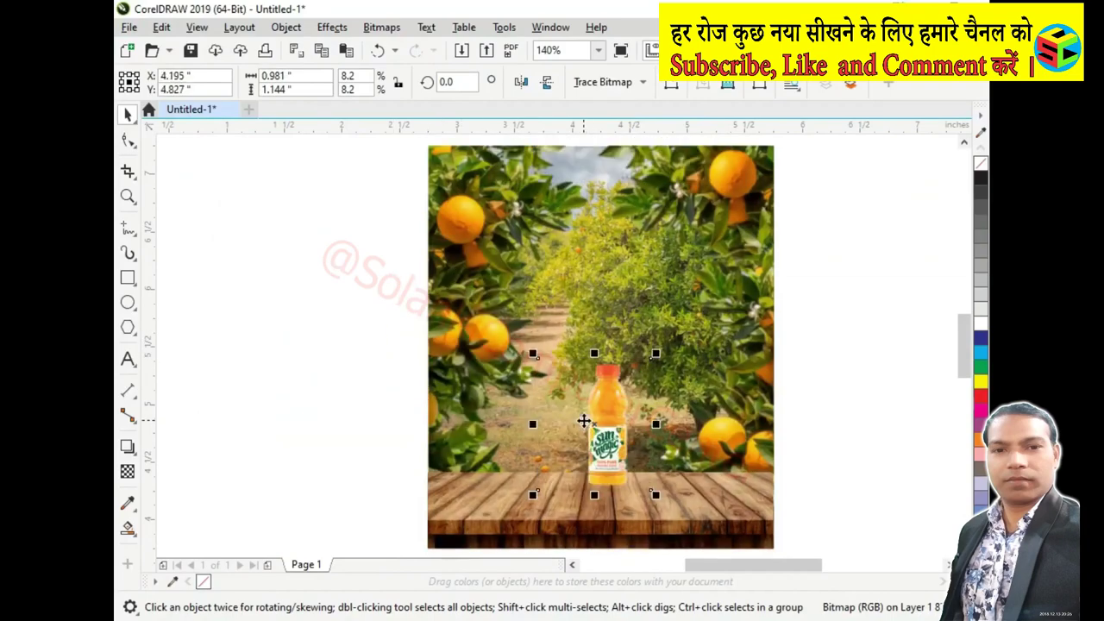
{"action": "scroll", "coordinate": [529, 378], "scroll_direction": "up", "scroll_amount": 1}
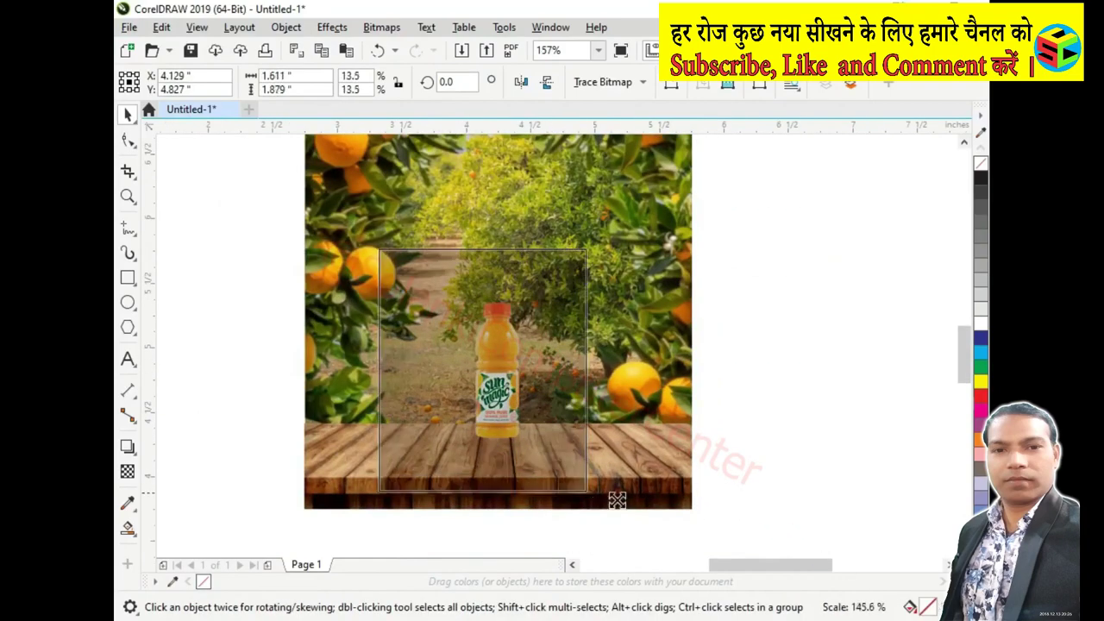
{"action": "left_click_drag", "start_coordinate": [551, 449], "coordinate": [617, 472]}
{"action": "scroll", "coordinate": [598, 391], "scroll_direction": "down", "scroll_amount": 1}
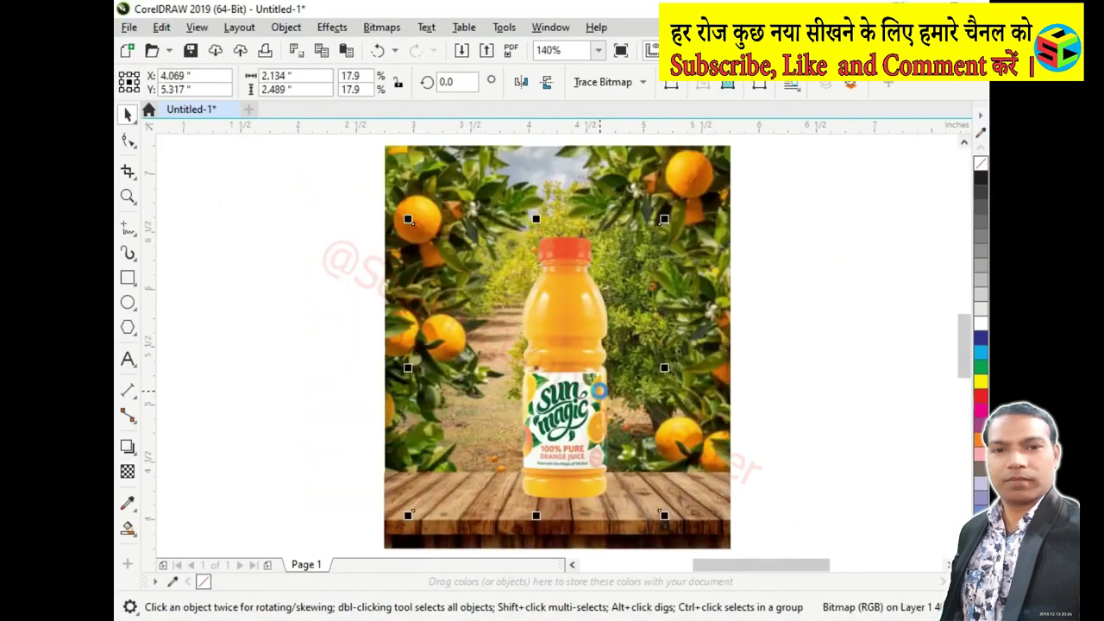
{"action": "left_click_drag", "start_coordinate": [599, 403], "coordinate": [590, 401]}
Crop the bottle image's empty left and right sides inward with the Shape tool
{"action": "key", "text": "F10"}
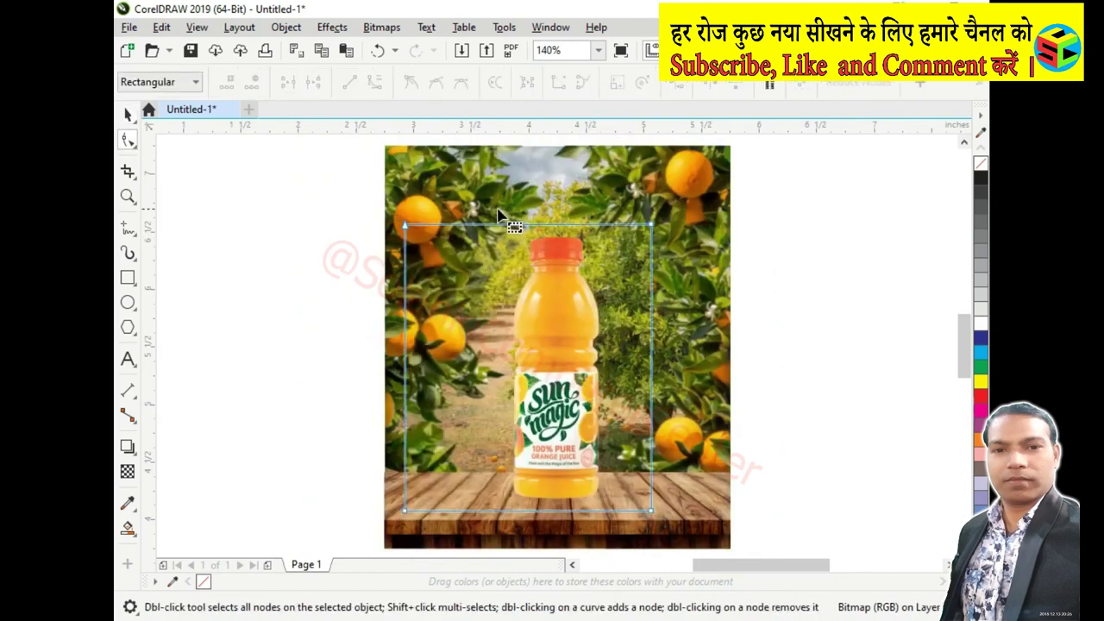
{"action": "left_click_drag", "start_coordinate": [405, 501], "coordinate": [490, 500]}
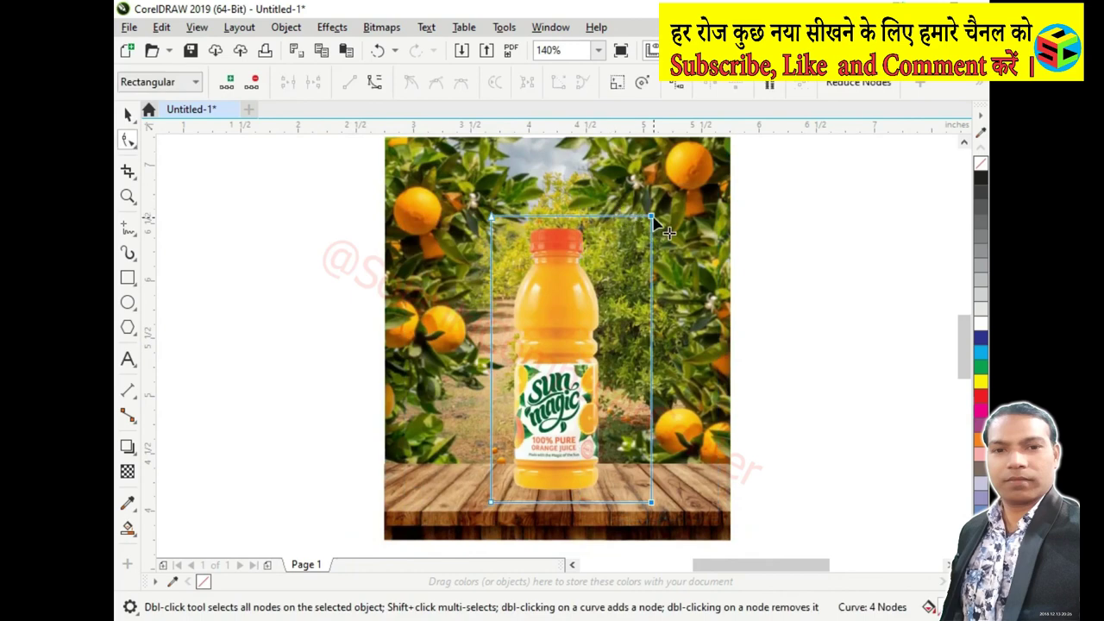
{"action": "left_click_drag", "start_coordinate": [664, 226], "coordinate": [617, 226]}
{"action": "key", "text": "space"}
{"action": "key", "text": "Escape"}
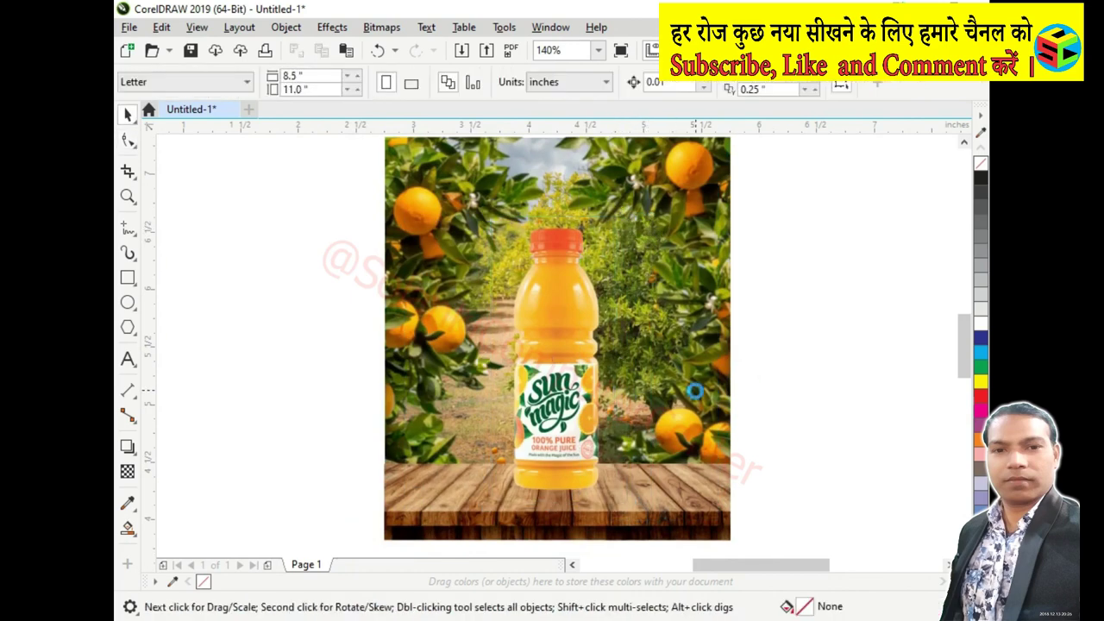
{"action": "scroll", "coordinate": [695, 390], "scroll_direction": "up", "scroll_amount": 1}
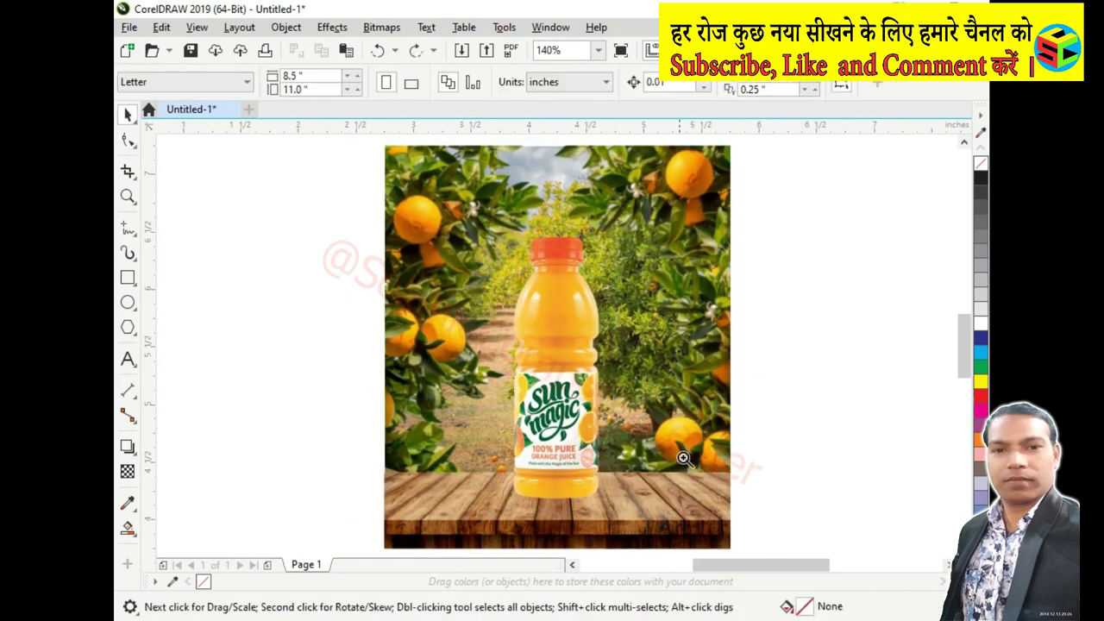
Draw a black, outline-free ellipse across the bottle's base
{"action": "left_click_drag", "start_coordinate": [674, 423], "coordinate": [447, 536]}
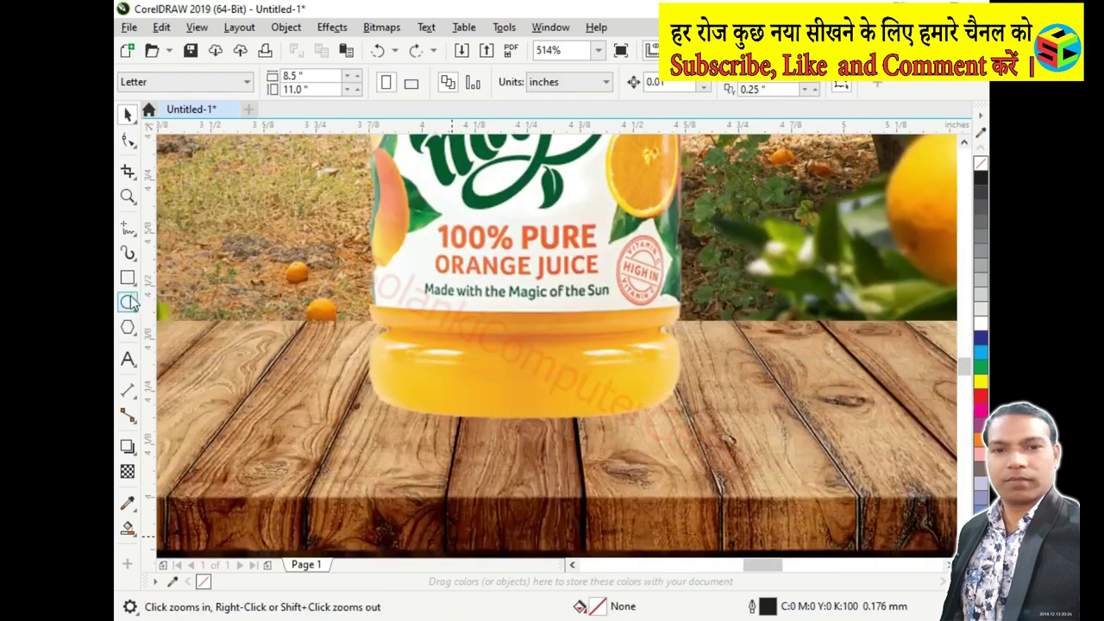
{"action": "left_click", "coordinate": [127, 302]}
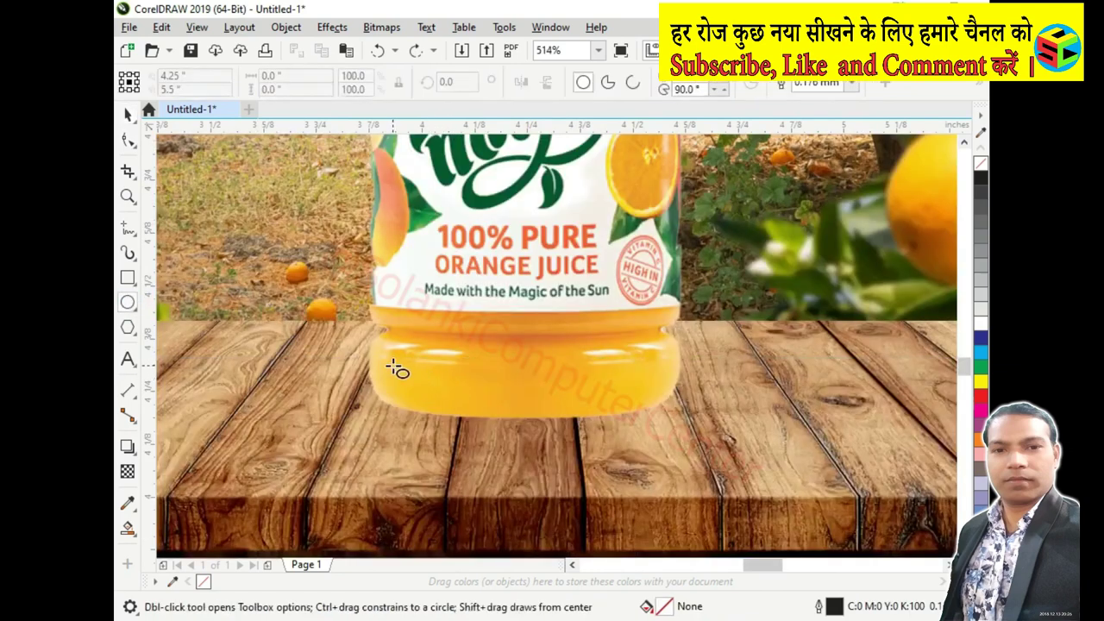
{"action": "mouse_move", "coordinate": [369, 351]}
{"action": "left_mouse_down"}
{"action": "mouse_move", "coordinate": [645, 467]}
{"action": "mouse_move", "coordinate": [678, 446]}
{"action": "left_mouse_up"}
{"action": "key", "text": "space"}
{"action": "left_click", "coordinate": [981, 178]}
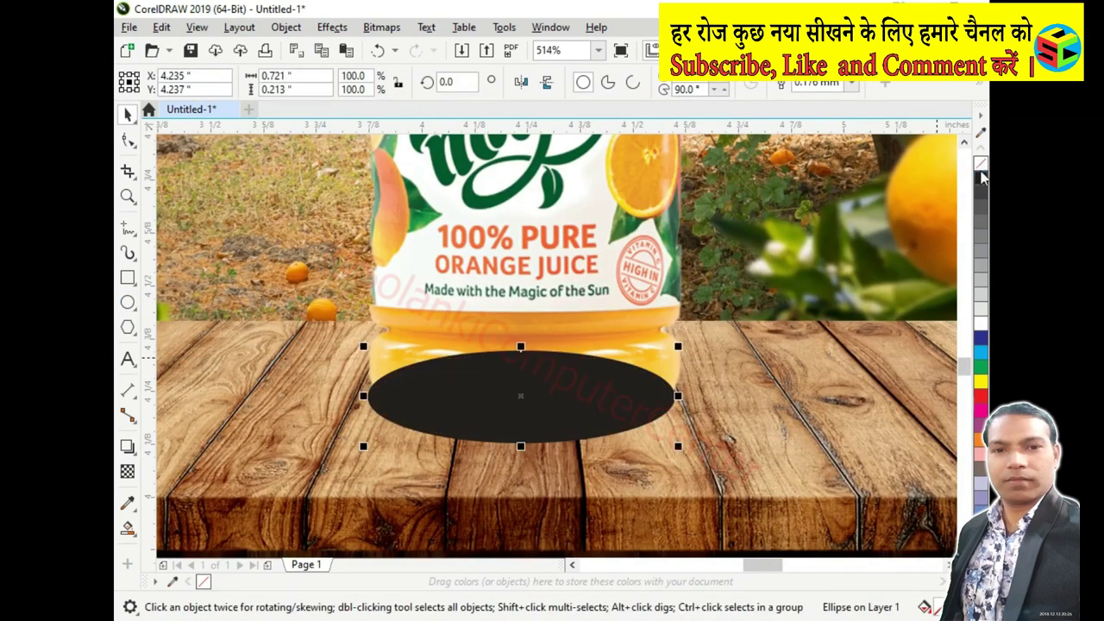
{"action": "right_click", "coordinate": [981, 162]}
Soften the ellipse with a Gaussian Blur and bring the bottle in front of it
{"action": "left_click", "coordinate": [332, 28]}
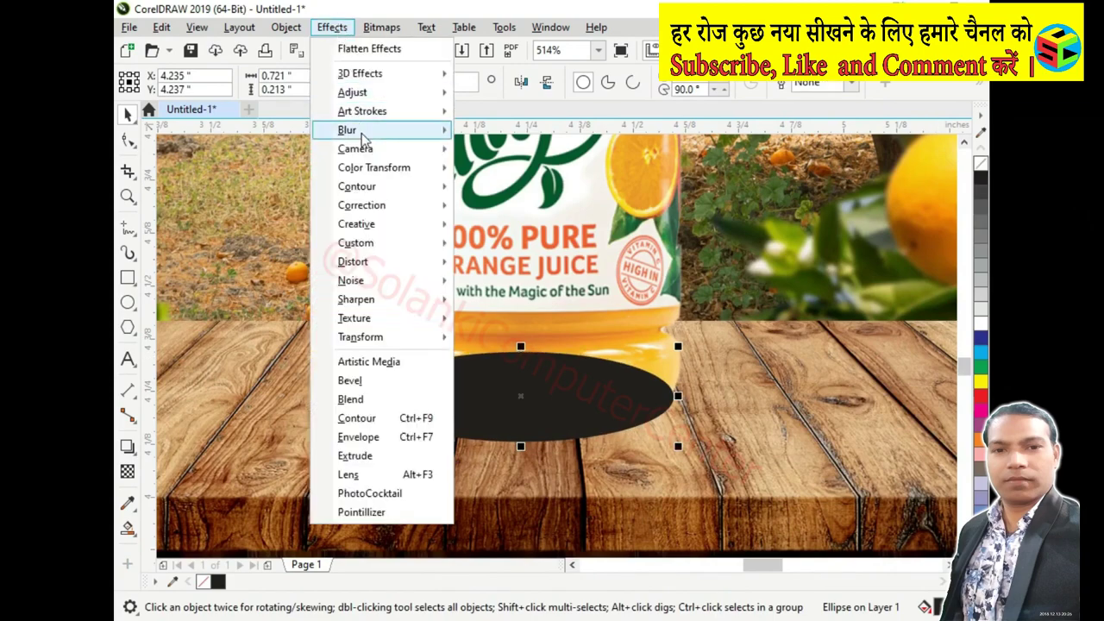
{"action": "left_click", "coordinate": [510, 150]}
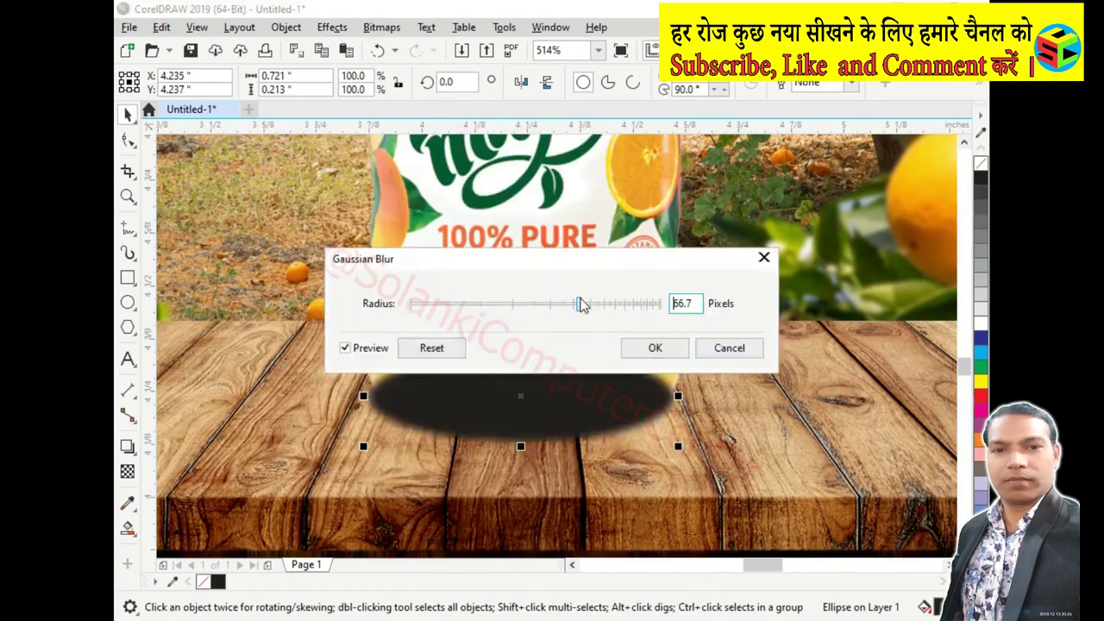
{"action": "left_click_drag", "start_coordinate": [580, 304], "coordinate": [550, 306]}
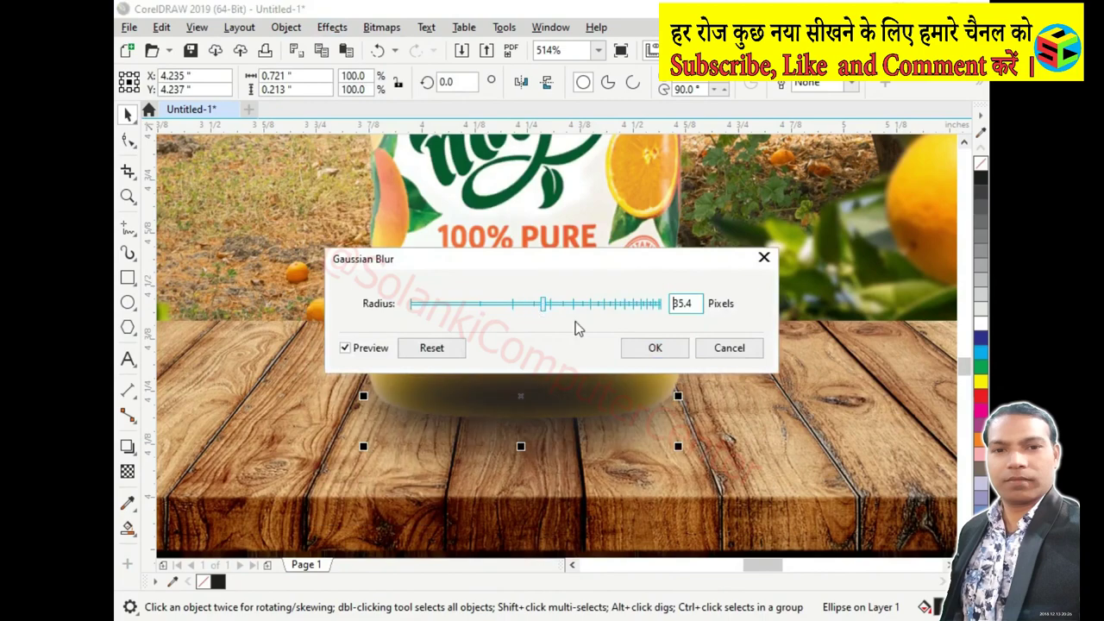
{"action": "left_click", "coordinate": [648, 348]}
{"action": "left_click", "coordinate": [592, 283]}
{"action": "key", "text": "shift+Page_Up"}
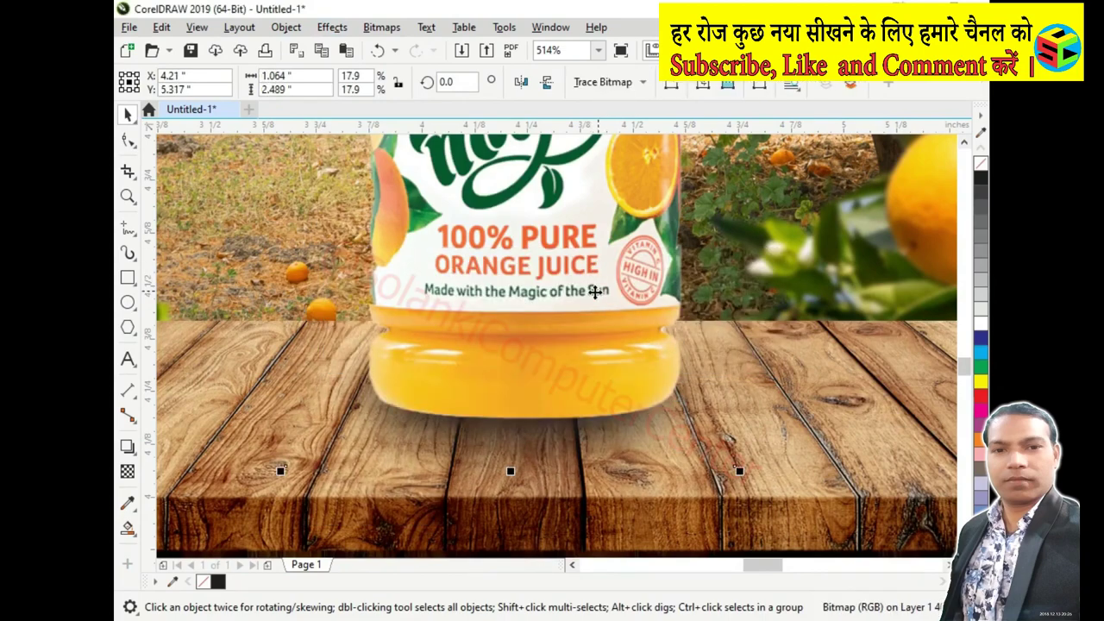
{"action": "scroll", "coordinate": [765, 420], "scroll_direction": "down", "scroll_amount": 2}
Group the juice bottle with its blurred shadow ellipse
{"action": "key", "text": "Tab"}
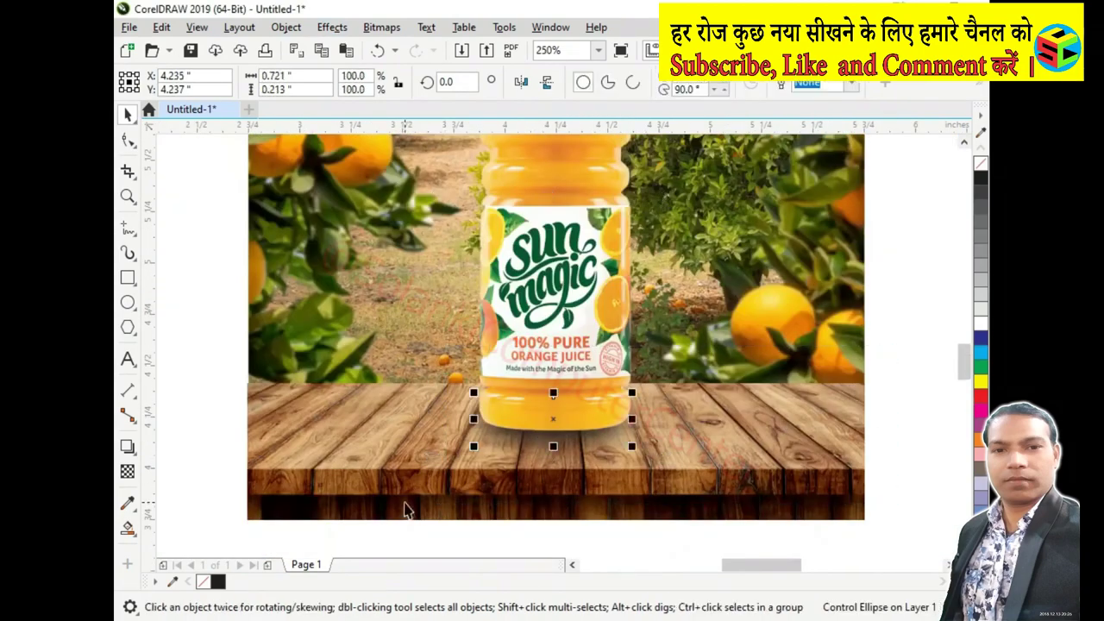
{"action": "left_click", "coordinate": [570, 317], "text": "shift"}
{"action": "key", "text": "ctrl+g"}
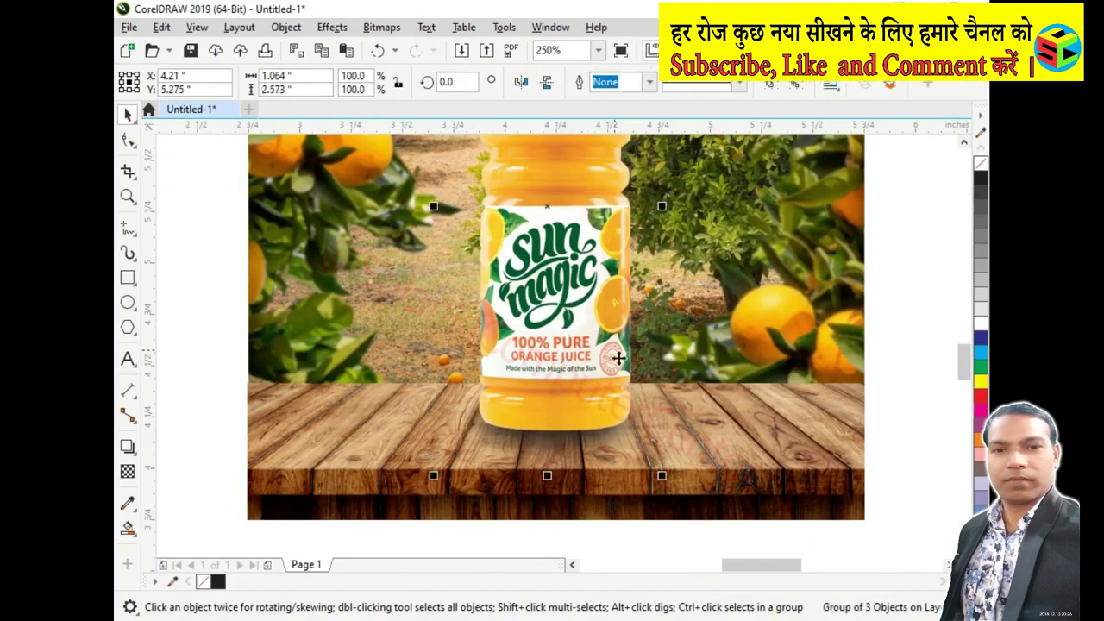
{"action": "key", "text": "ctrl+u"}
{"action": "key", "text": "c"}
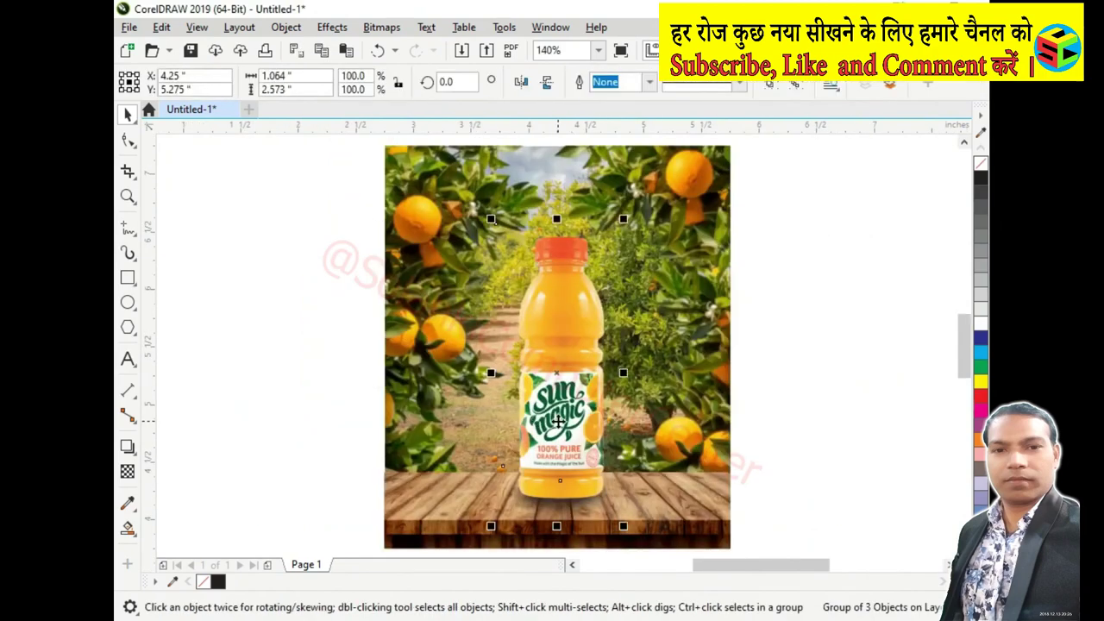
Set the bottle image to Brightness −16, Contrast 44 and Intensity 6
{"action": "left_click", "coordinate": [579, 348]}
{"action": "key", "text": "ctrl+b"}
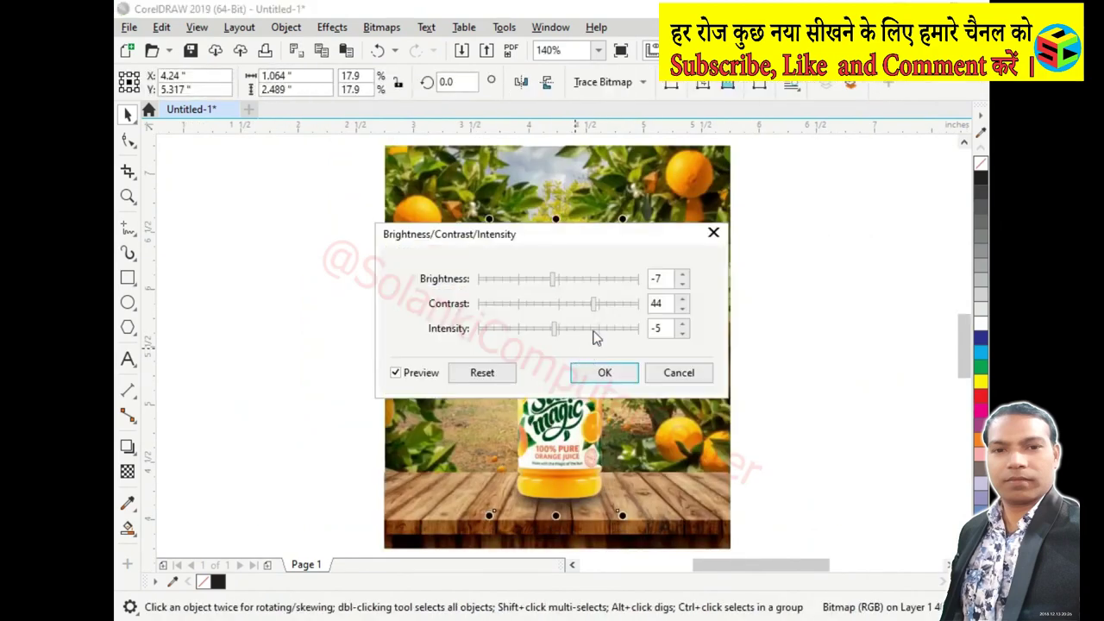
{"action": "left_click_drag", "start_coordinate": [578, 231], "coordinate": [318, 241]}
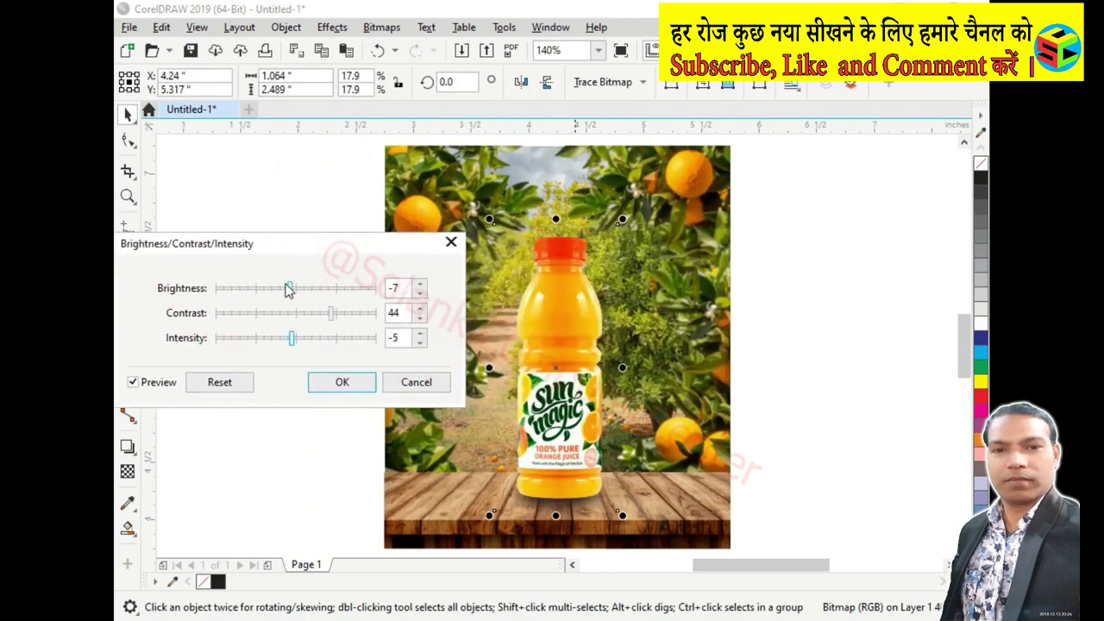
{"action": "left_click_drag", "start_coordinate": [292, 339], "coordinate": [298, 340]}
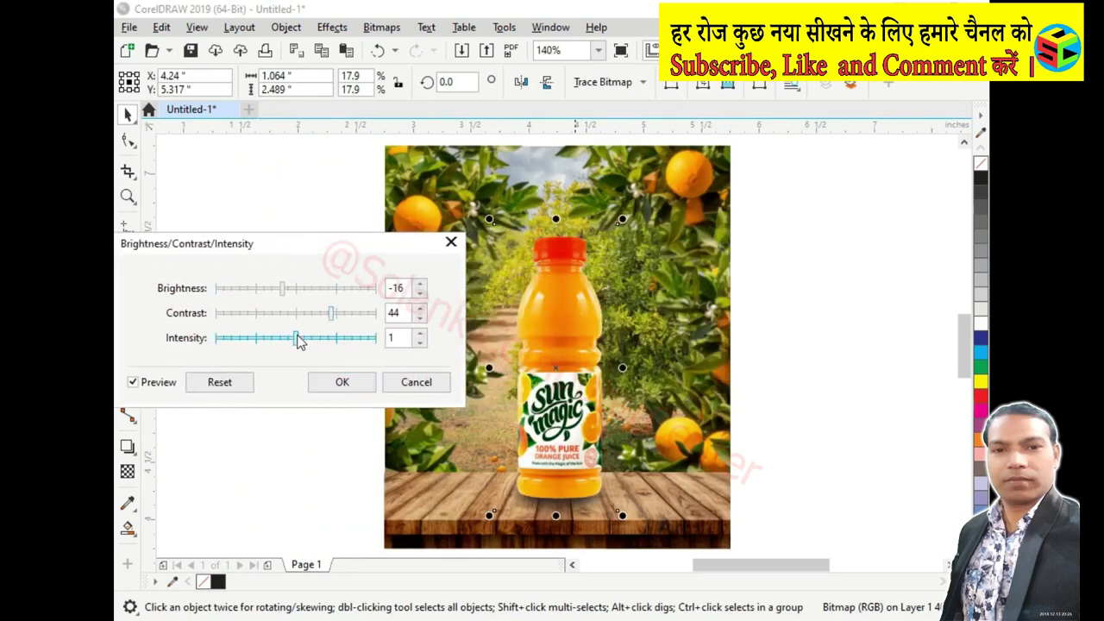
{"action": "left_click", "coordinate": [341, 383]}
{"action": "left_click", "coordinate": [323, 383]}
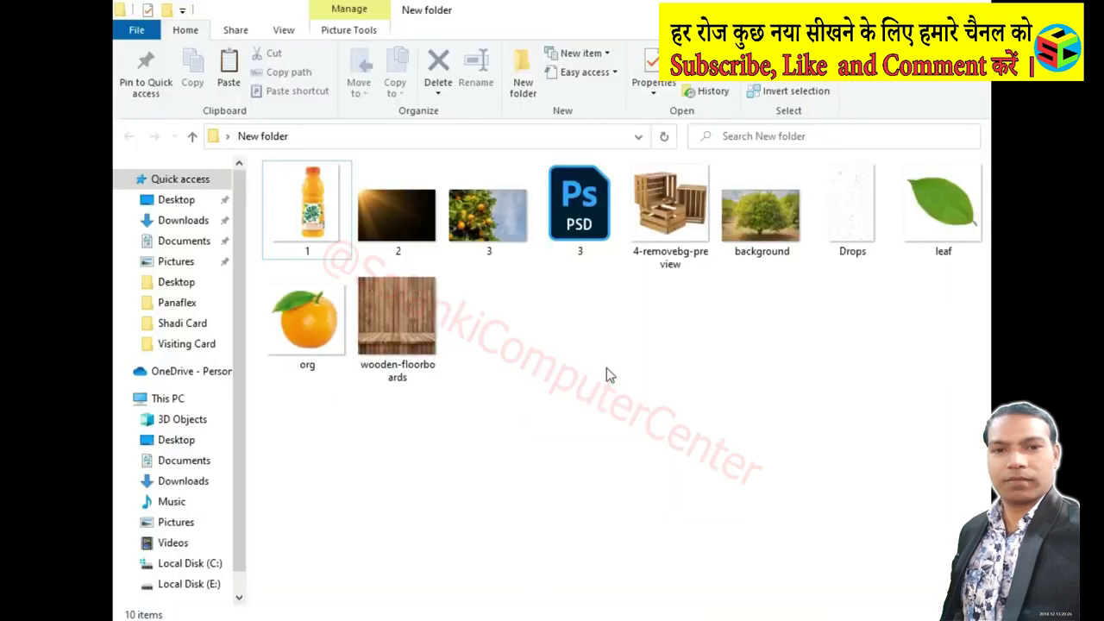
Bring the wooden crate image into the document and shrink it to about a fifth
{"action": "mouse_move", "coordinate": [660, 210]}
{"action": "left_mouse_down"}
{"action": "mouse_move", "coordinate": [629, 587]}
{"action": "mouse_move", "coordinate": [369, 341]}
{"action": "left_mouse_up"}
{"action": "key", "text": "shift+F2"}
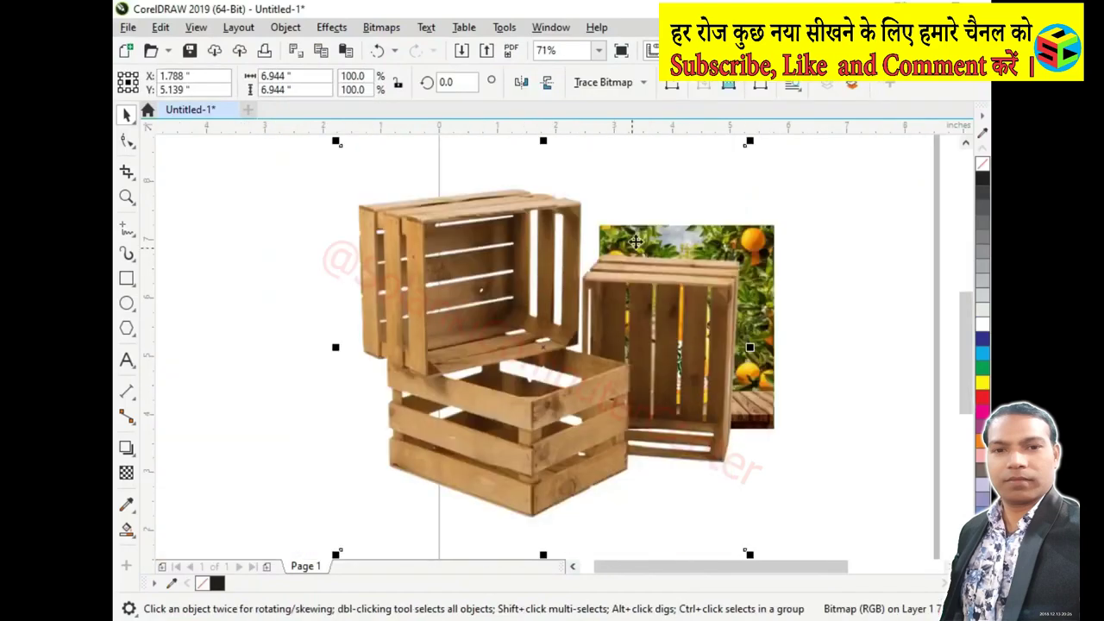
{"action": "left_click_drag", "start_coordinate": [750, 143], "coordinate": [744, 330]}
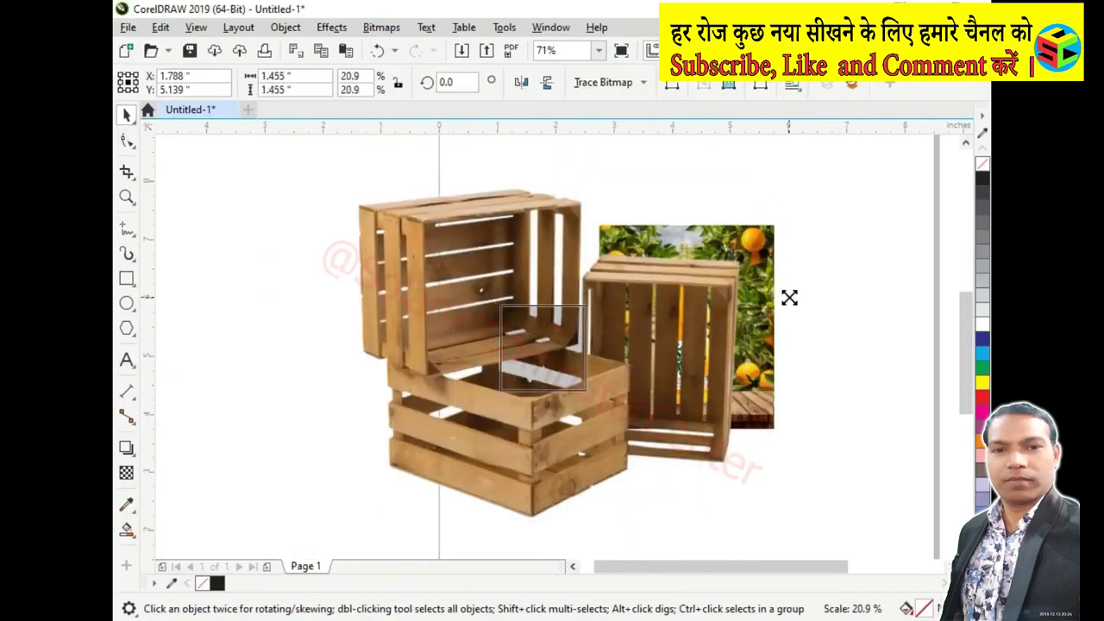
{"action": "scroll", "coordinate": [729, 319], "scroll_direction": "up", "scroll_amount": 2}
PowerClip the crates inside the orchard background and enlarge them there
{"action": "right_click", "coordinate": [363, 408]}
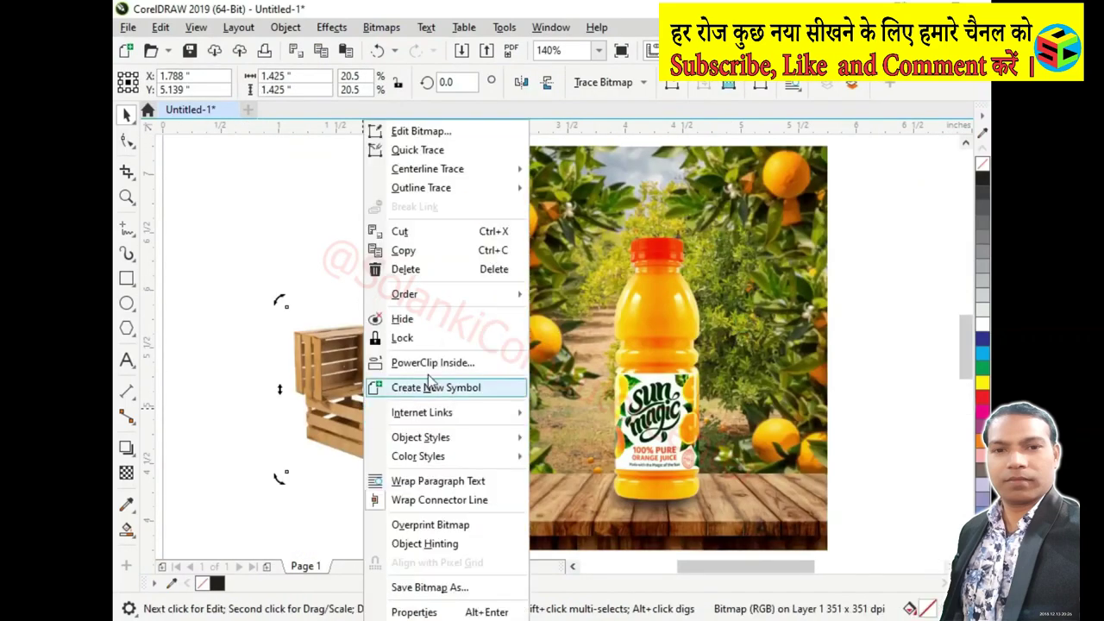
{"action": "left_click", "coordinate": [443, 359]}
{"action": "left_click", "coordinate": [592, 244]}
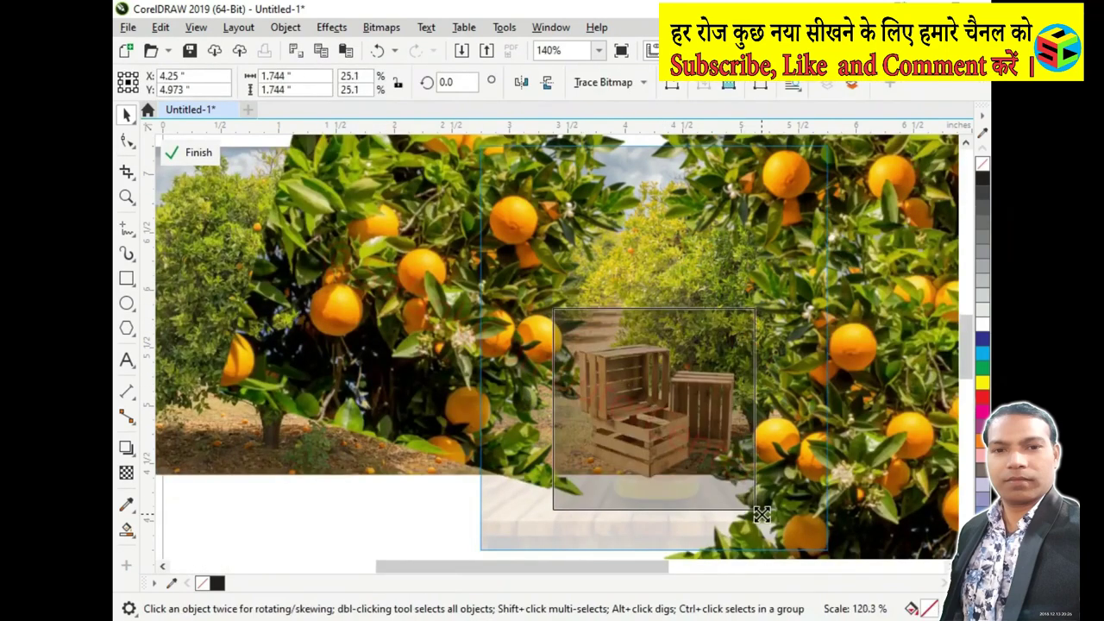
{"action": "left_click_drag", "start_coordinate": [742, 493], "coordinate": [753, 514]}
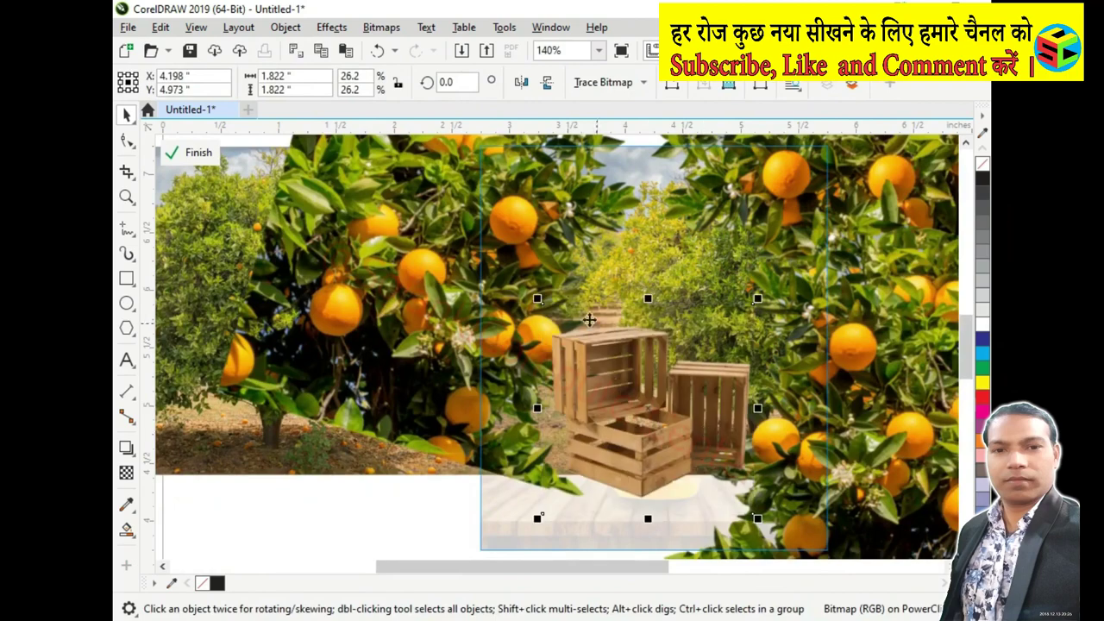
{"action": "left_click", "coordinate": [723, 420]}
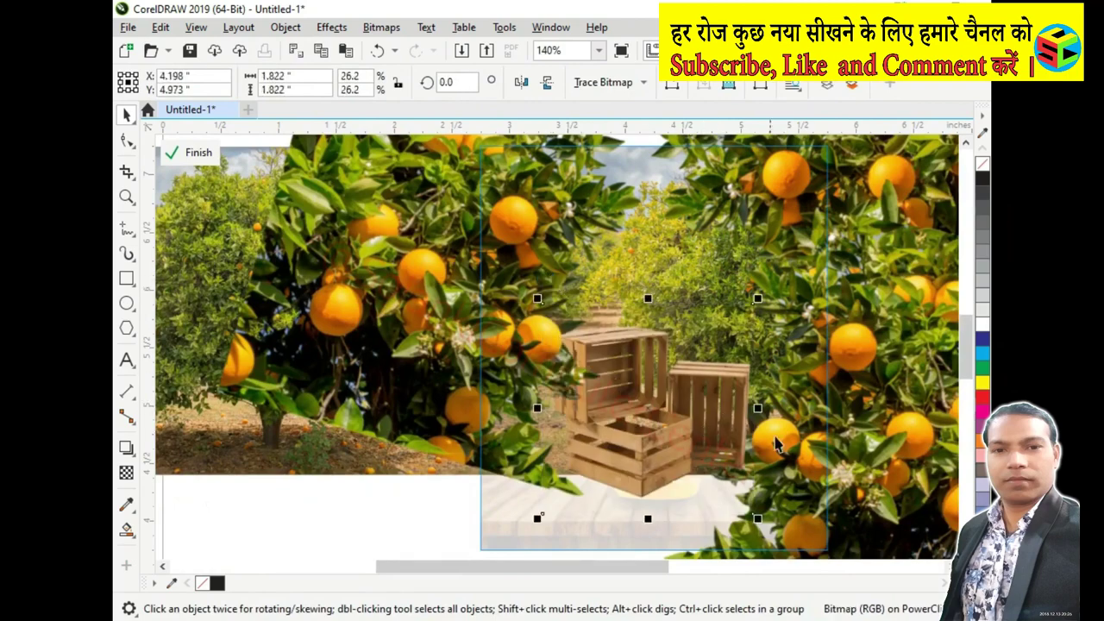
{"action": "left_click", "coordinate": [808, 453]}
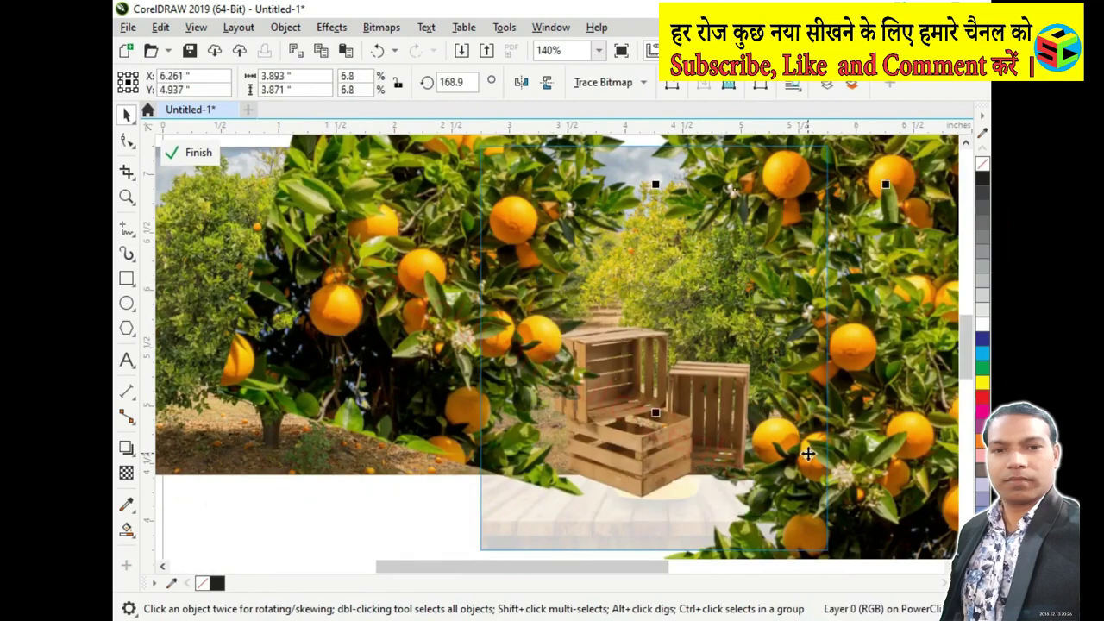
{"action": "left_click", "coordinate": [640, 462]}
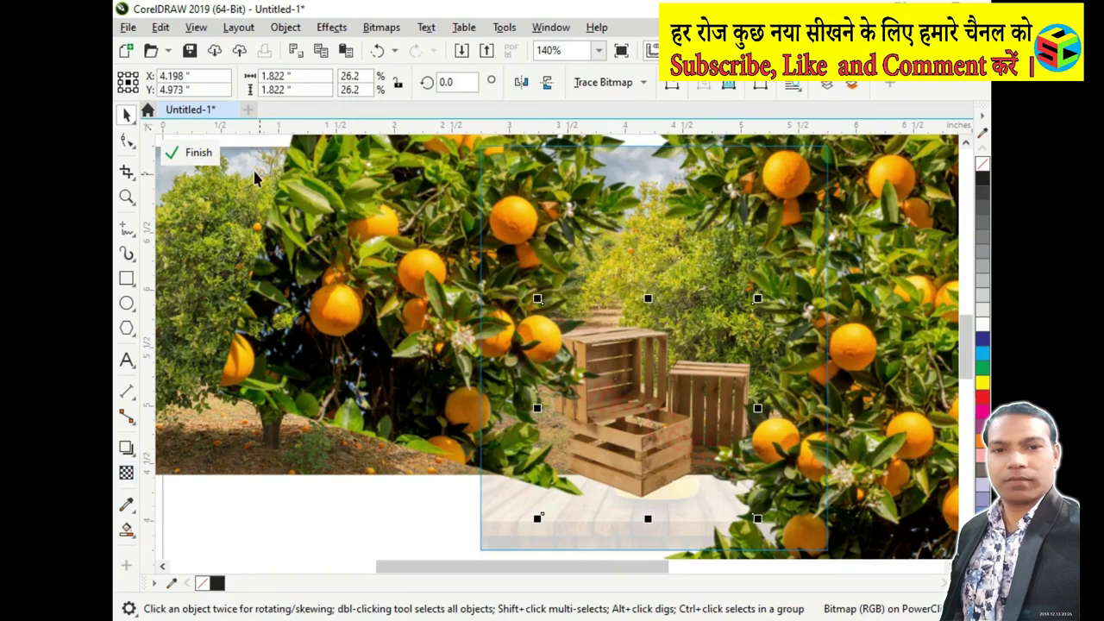
{"action": "left_click", "coordinate": [198, 151]}
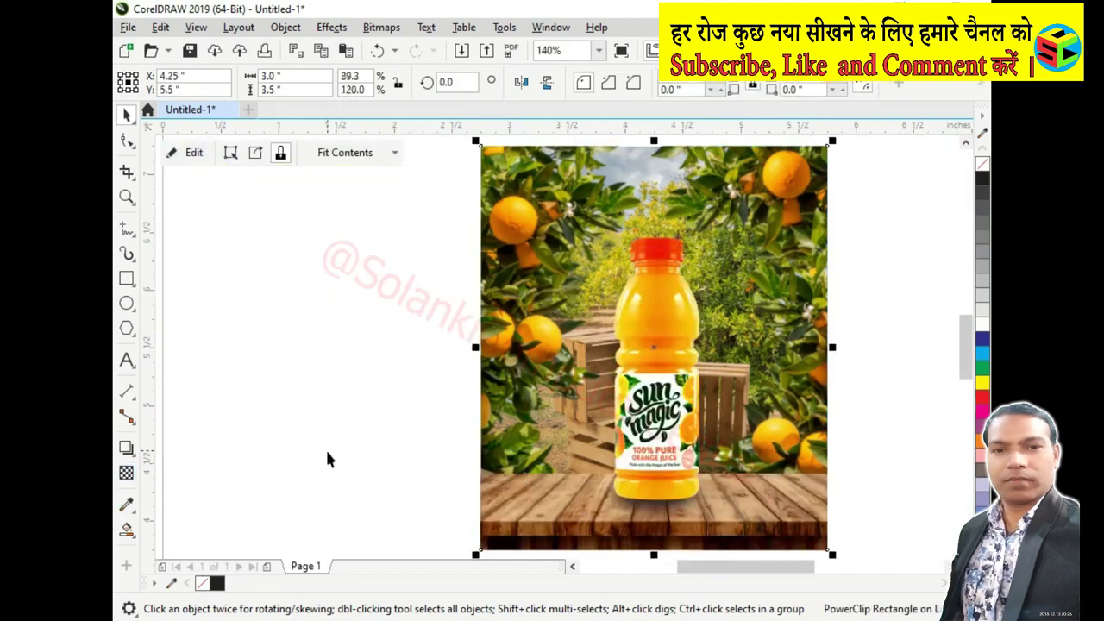
Refine the crates inside the background, then drag in the leaf image from File Explorer
{"action": "double_click", "coordinate": [585, 421]}
{"action": "left_click", "coordinate": [628, 377]}
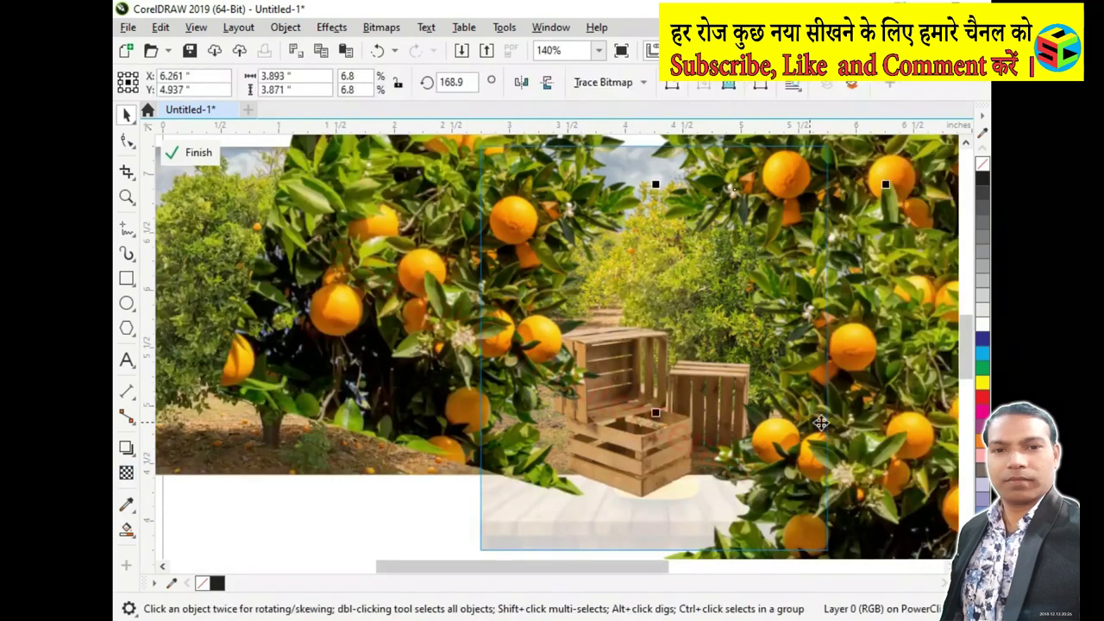
{"action": "left_click", "coordinate": [628, 377]}
{"action": "left_click", "coordinate": [450, 342]}
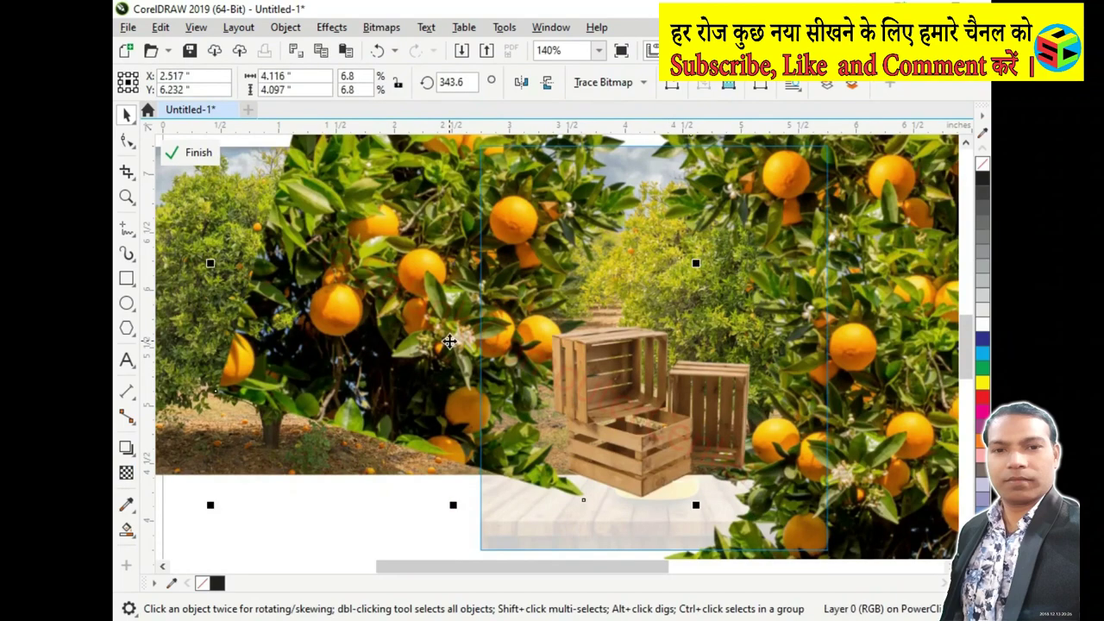
{"action": "left_click", "coordinate": [199, 152]}
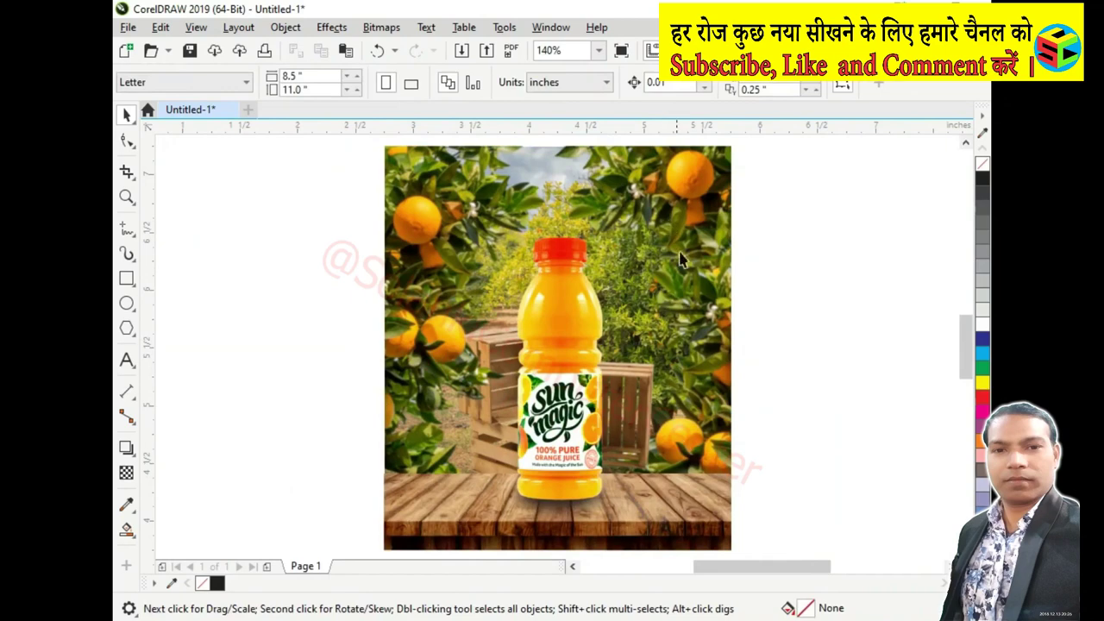
{"action": "key", "text": "alt+Tab"}
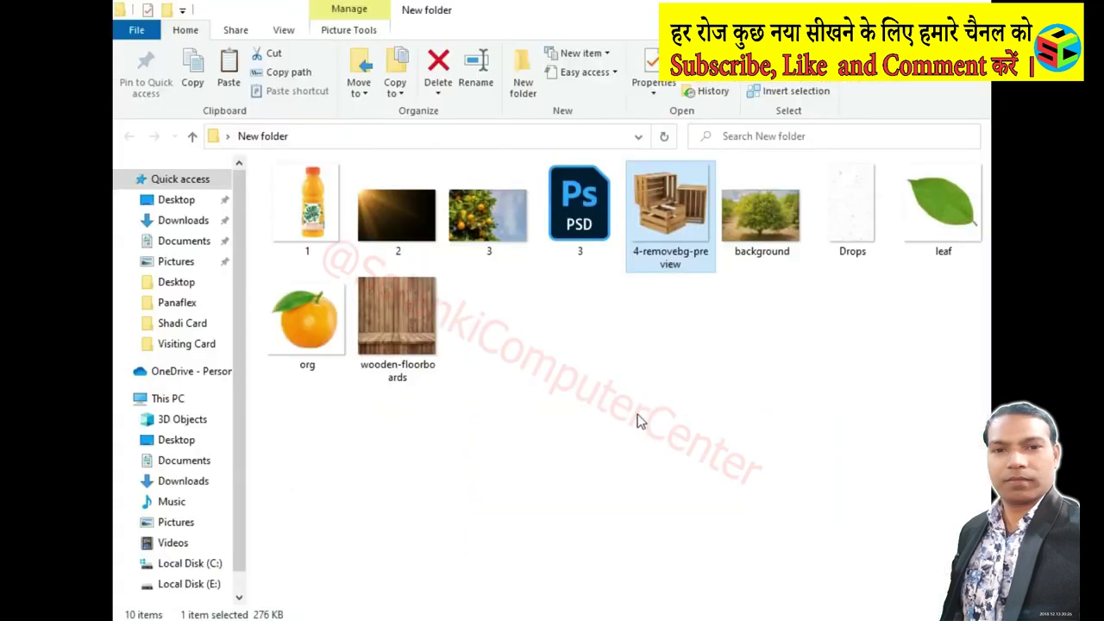
{"action": "left_click_drag", "start_coordinate": [943, 207], "coordinate": [755, 426]}
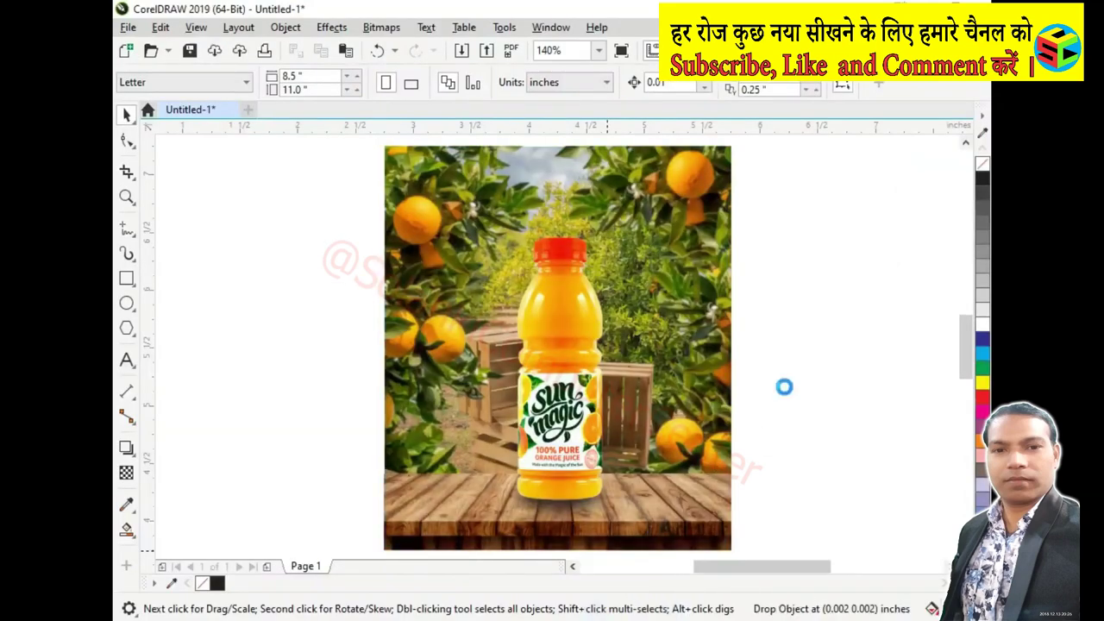
Place the imported leaf, shrink it small, and move it beside the bottle cap
{"action": "key", "text": "F4"}
{"action": "left_click_drag", "start_coordinate": [769, 167], "coordinate": [793, 342]}
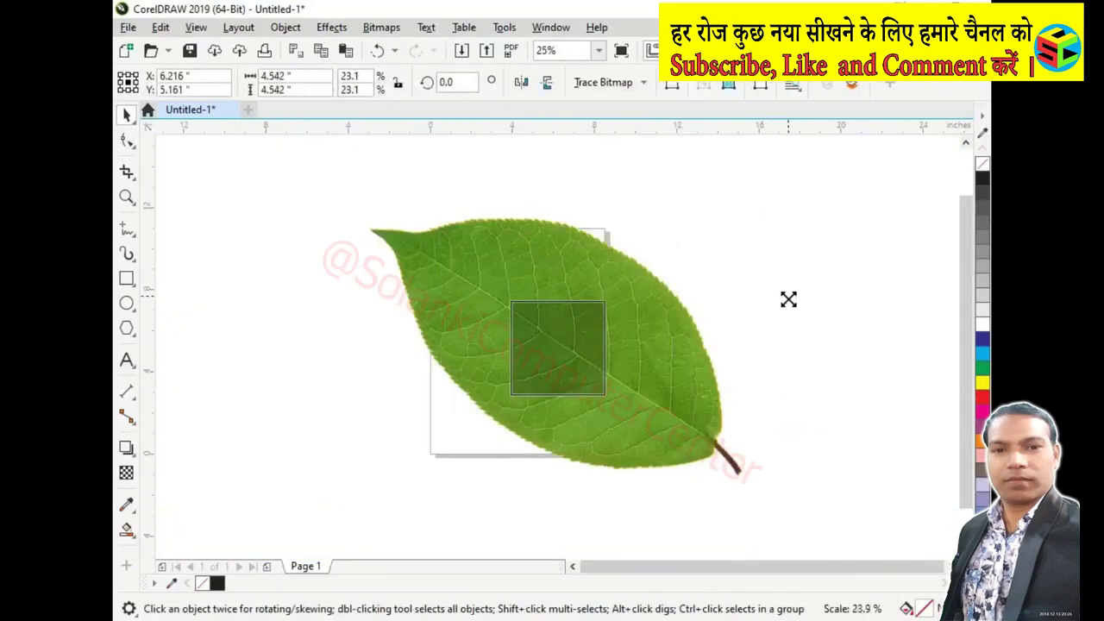
{"action": "key", "text": "F3"}
{"action": "left_click_drag", "start_coordinate": [740, 388], "coordinate": [574, 260]}
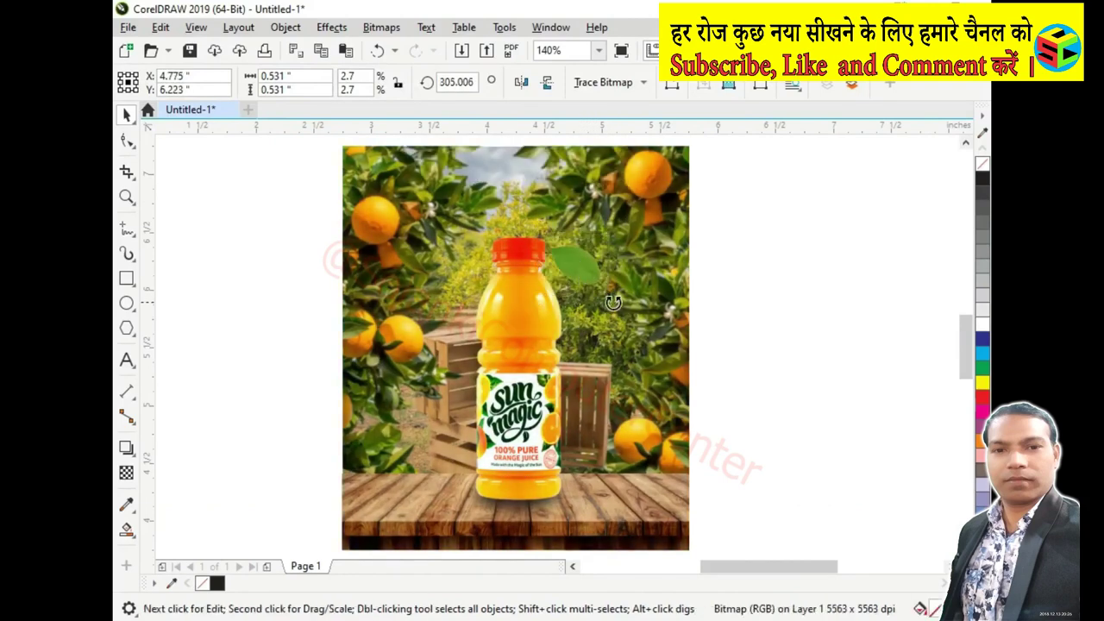
Duplicate and rotate leaf copies at the bottle's lower left, upper left and cap
{"action": "left_click", "coordinate": [745, 291]}
{"action": "mouse_move", "coordinate": [572, 267]}
{"action": "left_mouse_down"}
{"action": "mouse_move", "coordinate": [490, 319]}
{"action": "mouse_move", "coordinate": [468, 457]}
{"action": "left_mouse_up"}
{"action": "left_click", "coordinate": [469, 457]}
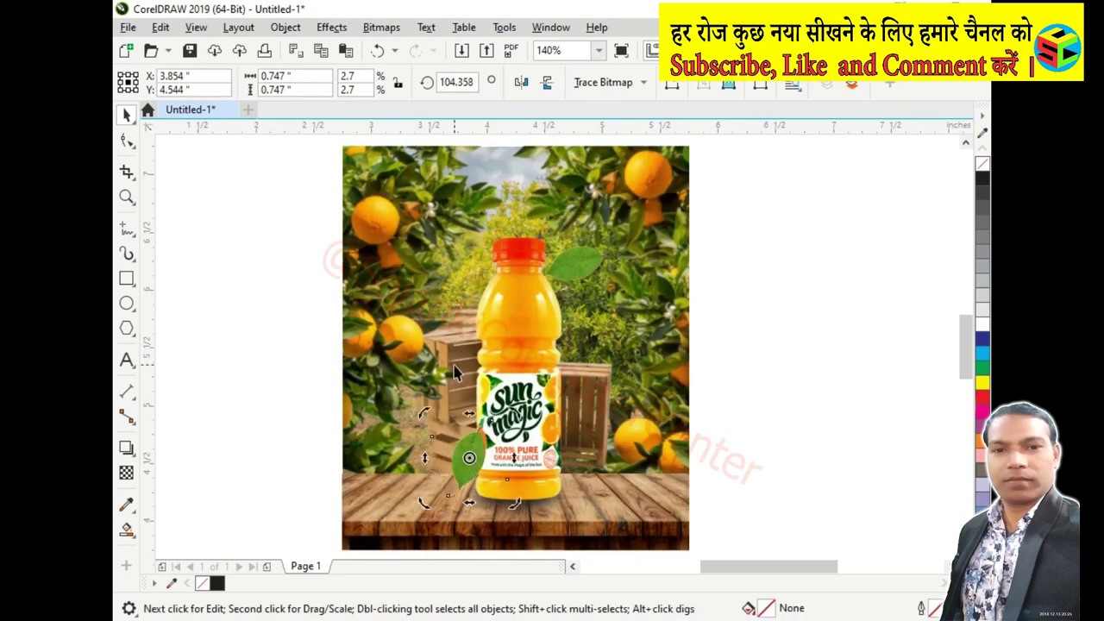
{"action": "mouse_move", "coordinate": [518, 407]}
{"action": "left_mouse_down"}
{"action": "mouse_move", "coordinate": [515, 434]}
{"action": "mouse_move", "coordinate": [478, 308]}
{"action": "left_mouse_up"}
{"action": "left_click", "coordinate": [294, 402]}
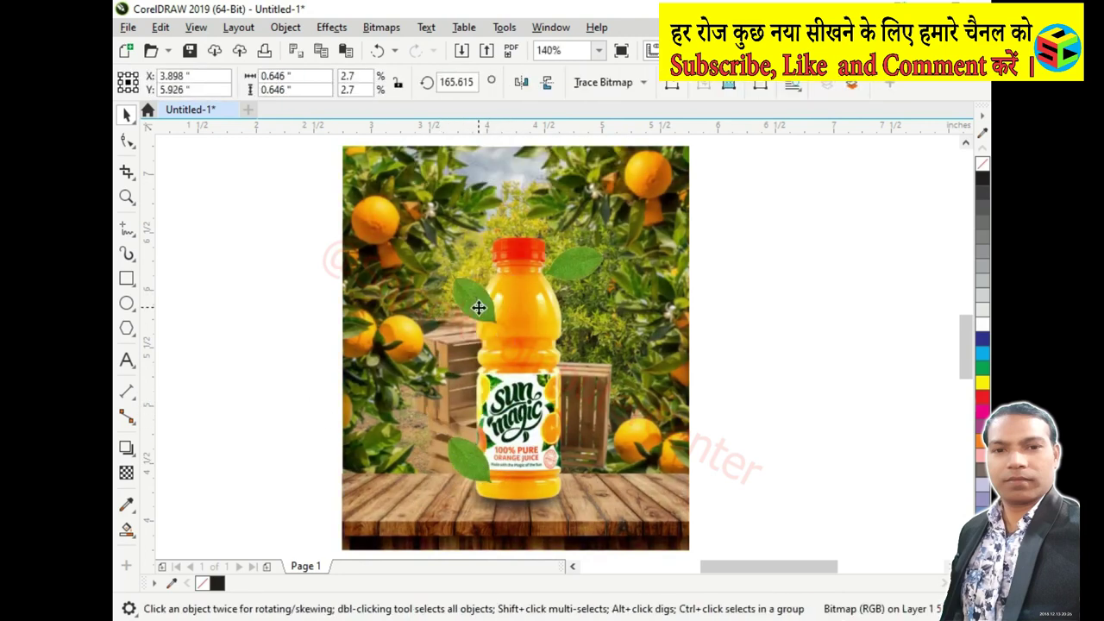
{"action": "left_click", "coordinate": [479, 308]}
{"action": "mouse_move", "coordinate": [518, 339]}
{"action": "left_mouse_down"}
{"action": "mouse_move", "coordinate": [494, 284]}
{"action": "mouse_move", "coordinate": [527, 221]}
{"action": "left_mouse_up"}
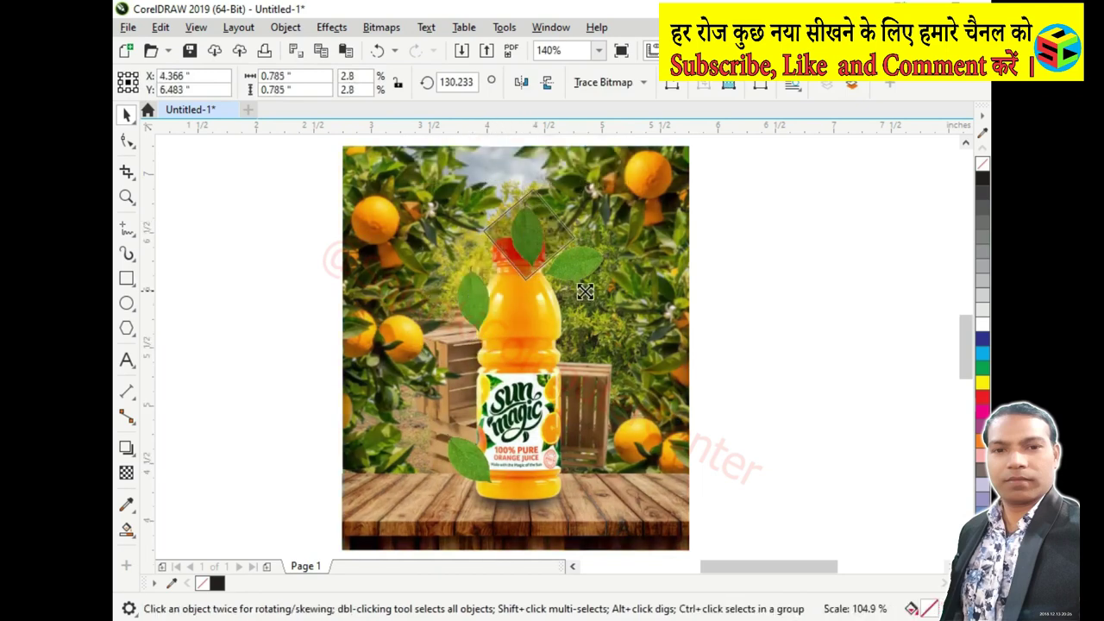
{"action": "left_click", "coordinate": [530, 229]}
{"action": "left_click_drag", "start_coordinate": [577, 187], "coordinate": [593, 190]}
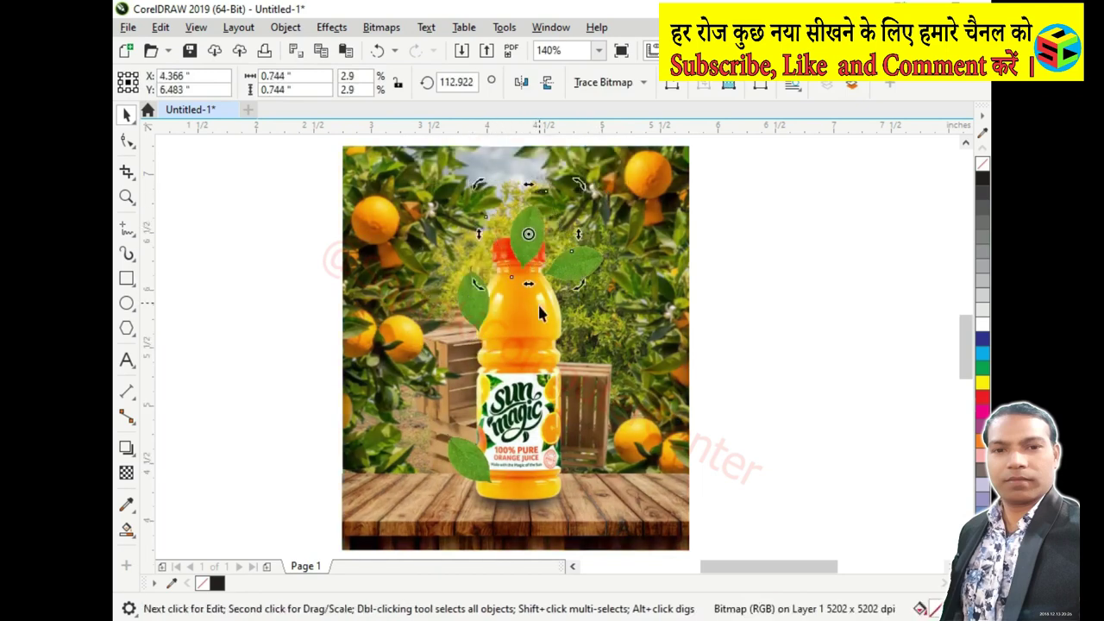
Send the leaves behind the bottle and lower the leaf right of the cap
{"action": "left_click", "coordinate": [537, 316]}
{"action": "key", "text": "ctrl+Page_Down"}
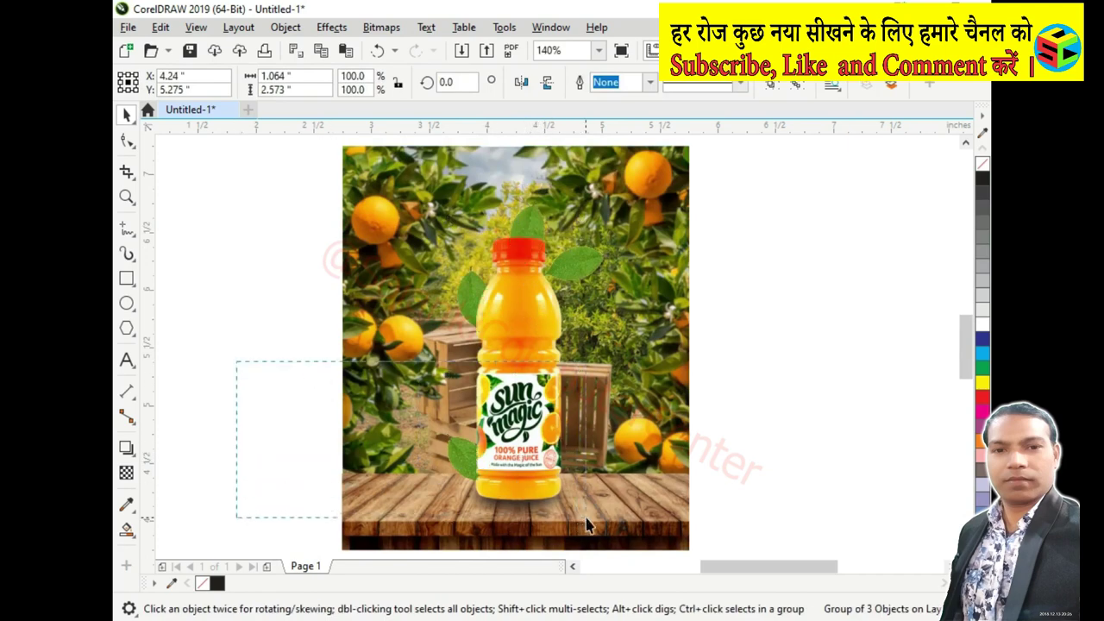
{"action": "key", "text": "Tab"}
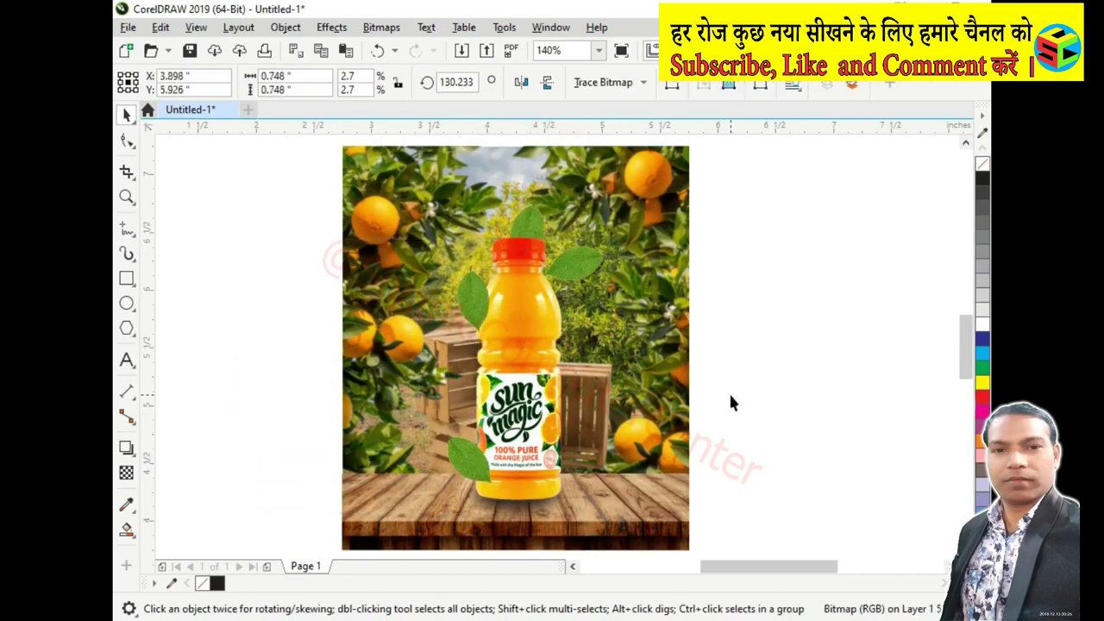
{"action": "left_click_drag", "start_coordinate": [581, 260], "coordinate": [580, 288]}
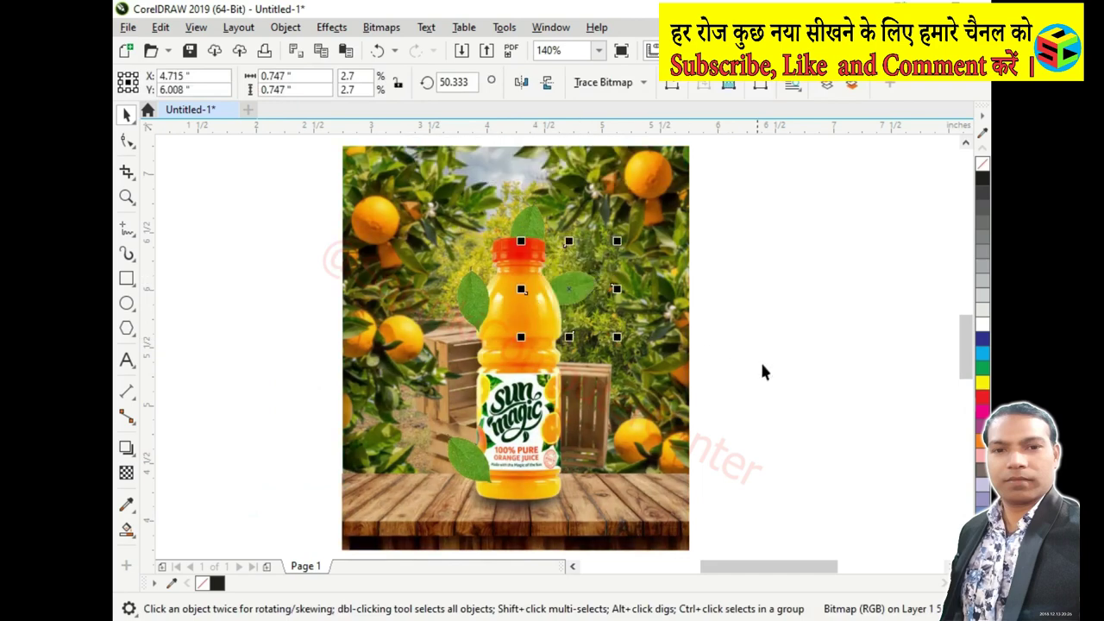
{"action": "left_click", "coordinate": [797, 379]}
{"action": "scroll", "coordinate": [796, 380], "scroll_direction": "left", "scroll_amount": 1}
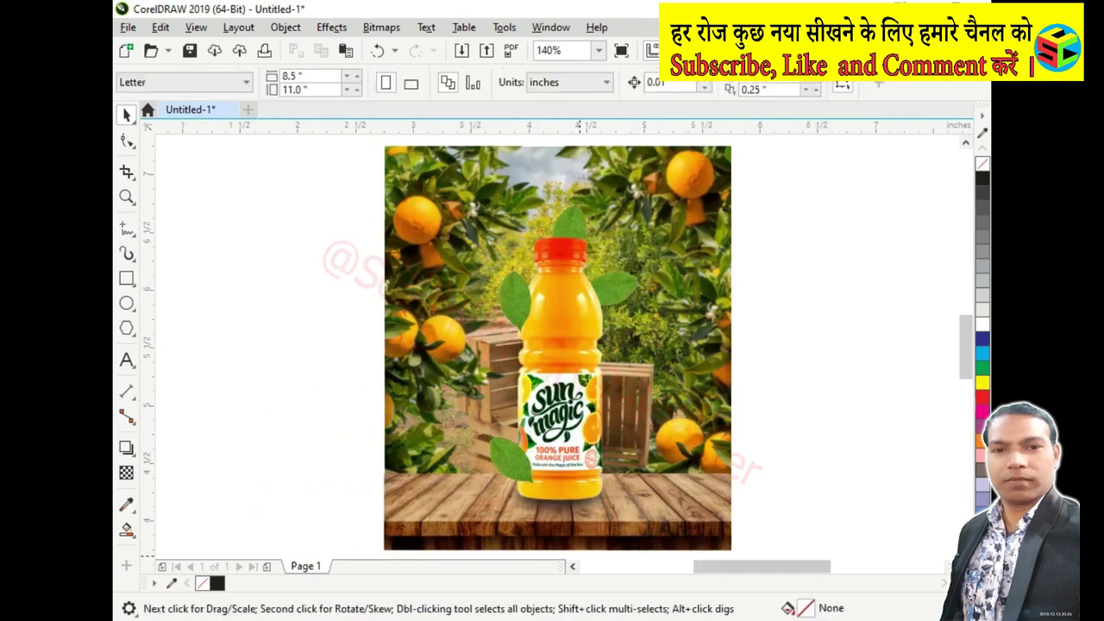
{"action": "key", "text": "alt+Tab"}
Drag the orange image onto the page and scale it to 43% beside the bottle
{"action": "mouse_move", "coordinate": [307, 319]}
{"action": "left_mouse_down"}
{"action": "mouse_move", "coordinate": [655, 620]}
{"action": "mouse_move", "coordinate": [791, 429]}
{"action": "left_mouse_up"}
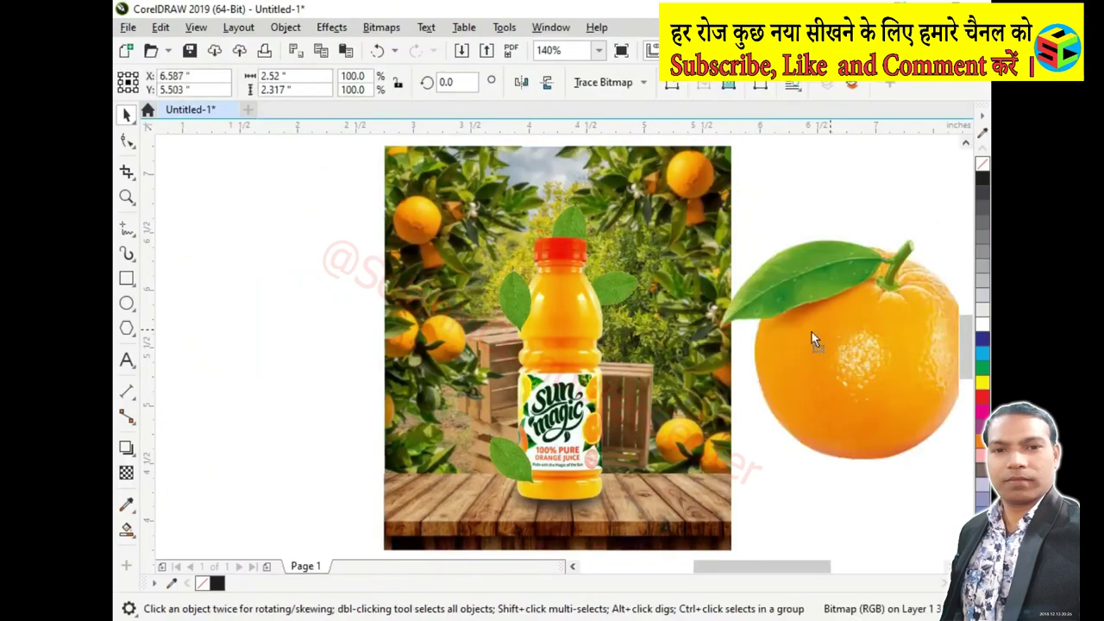
{"action": "left_click_drag", "start_coordinate": [811, 336], "coordinate": [617, 391]}
{"action": "mouse_move", "coordinate": [725, 276]}
{"action": "left_mouse_down"}
{"action": "mouse_move", "coordinate": [595, 433]}
{"action": "mouse_move", "coordinate": [664, 457]}
{"action": "mouse_move", "coordinate": [660, 444]}
{"action": "left_mouse_up"}
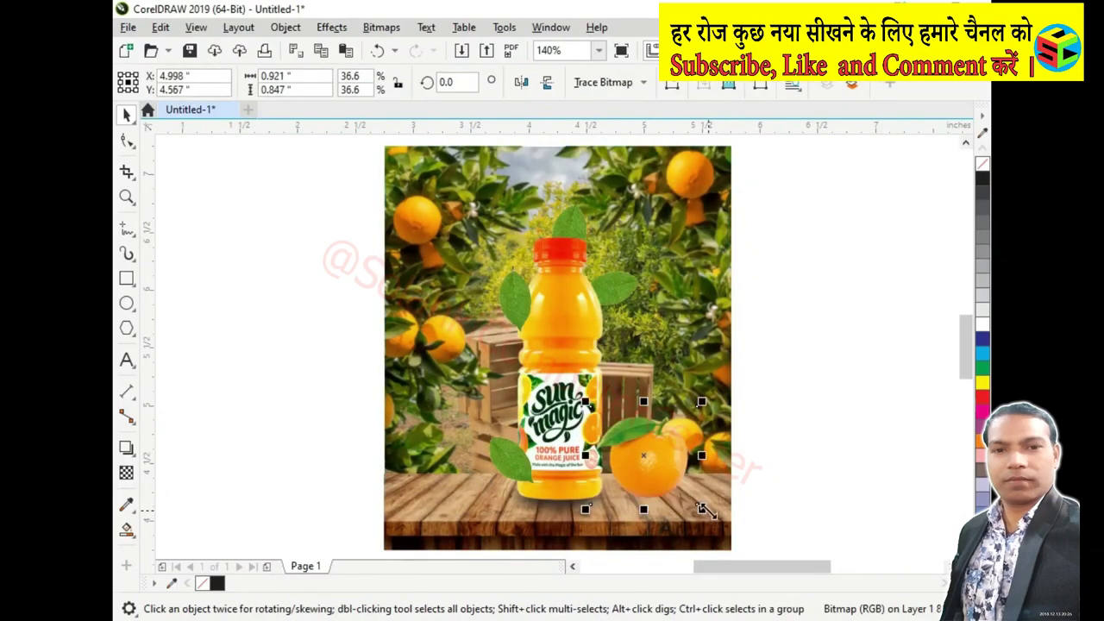
{"action": "left_click_drag", "start_coordinate": [700, 499], "coordinate": [721, 518]}
Zoom in and fine-tune the orange's position on the table beside the bottle
{"action": "key", "text": "z"}
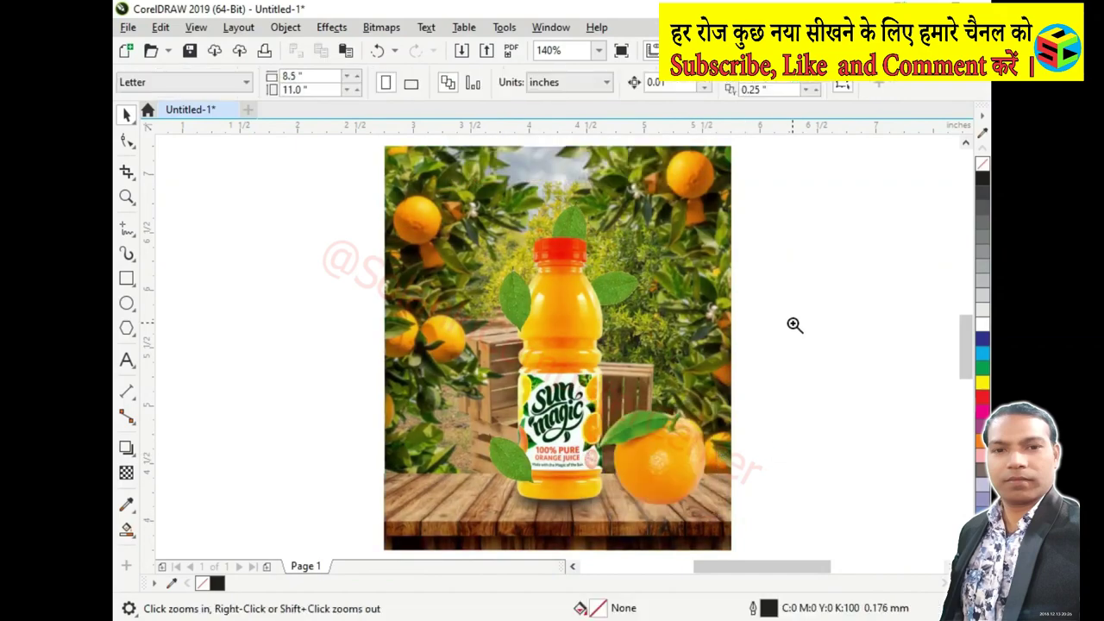
{"action": "left_click", "coordinate": [601, 445]}
{"action": "key", "text": "space"}
{"action": "left_click_drag", "start_coordinate": [578, 441], "coordinate": [580, 441]}
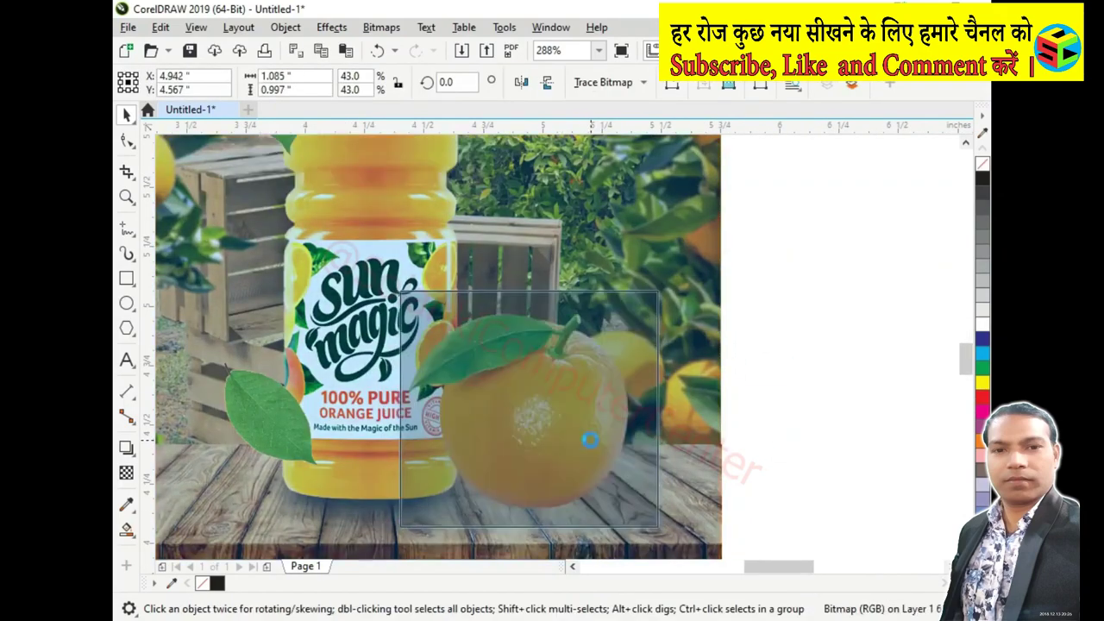
{"action": "left_click_drag", "start_coordinate": [489, 443], "coordinate": [496, 439]}
{"action": "left_click", "coordinate": [392, 522]}
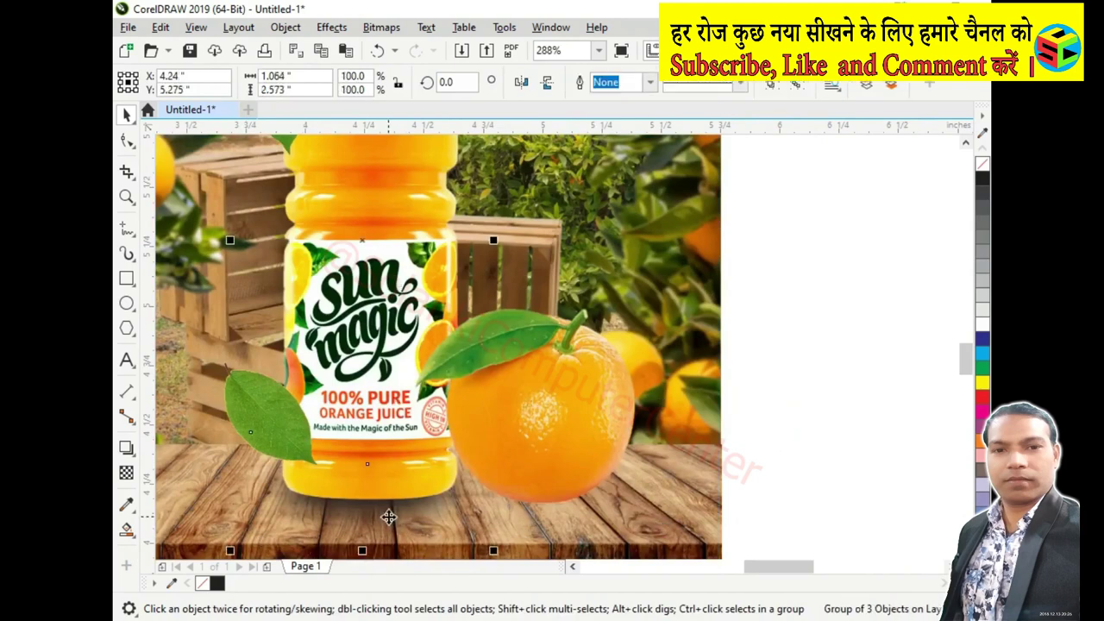
{"action": "scroll", "coordinate": [390, 500], "scroll_direction": "down", "scroll_amount": 1}
{"action": "left_click", "coordinate": [390, 476], "text": "ctrl"}
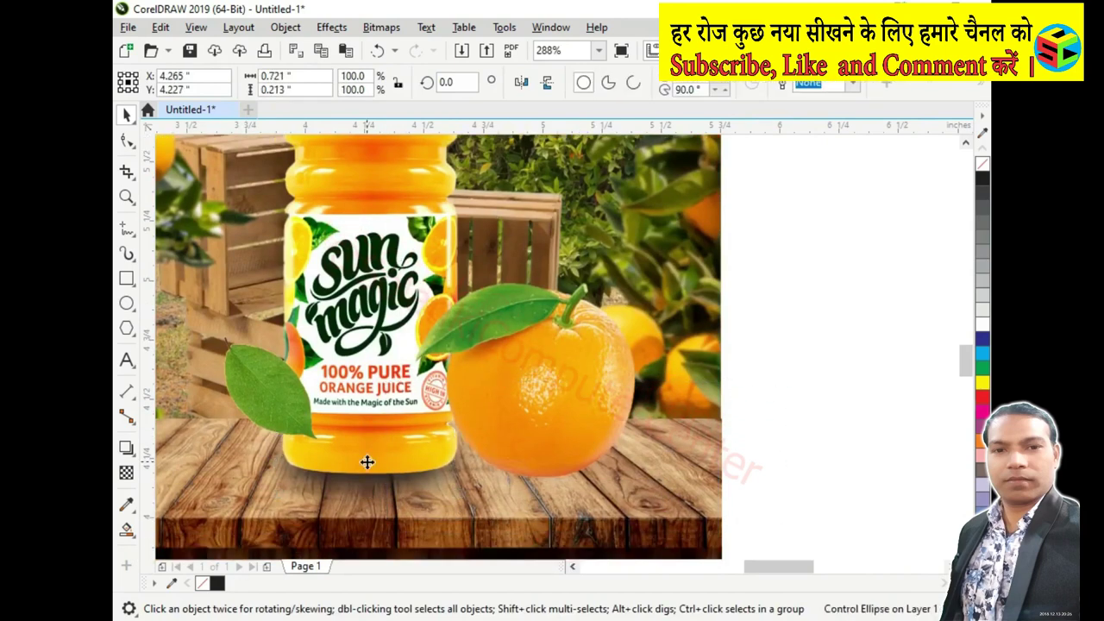
Move a copy of the shadow ellipse under the orange and bring the orange in front
{"action": "left_click_drag", "start_coordinate": [367, 463], "coordinate": [528, 448]}
{"action": "left_click", "coordinate": [567, 353]}
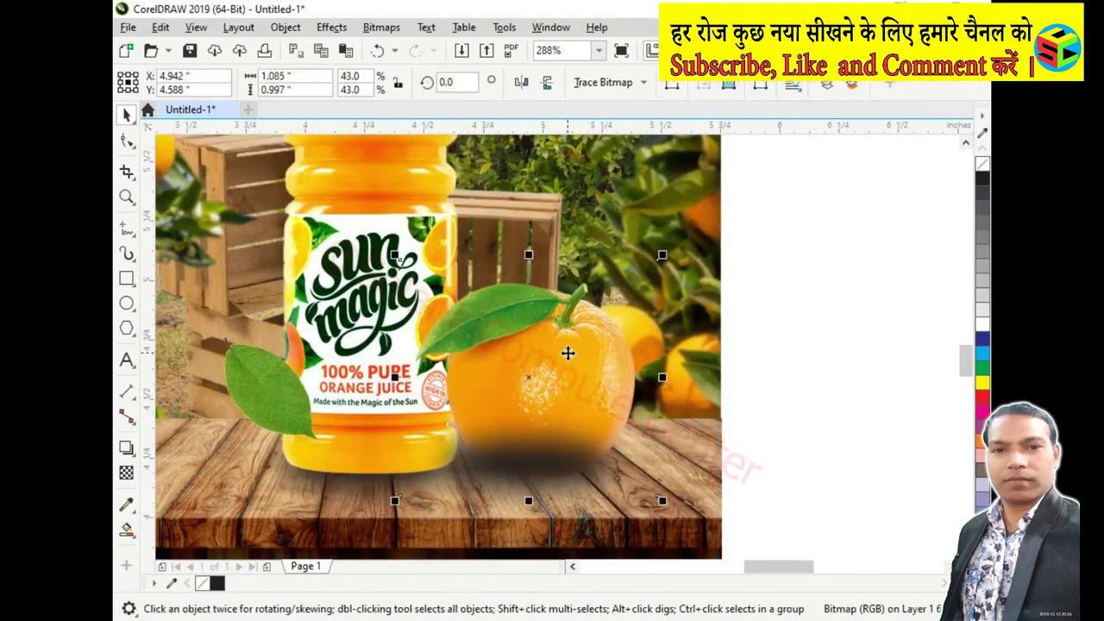
{"action": "key", "text": "shift+Page_Up"}
{"action": "left_click", "coordinate": [799, 420]}
{"action": "left_click", "coordinate": [609, 385]}
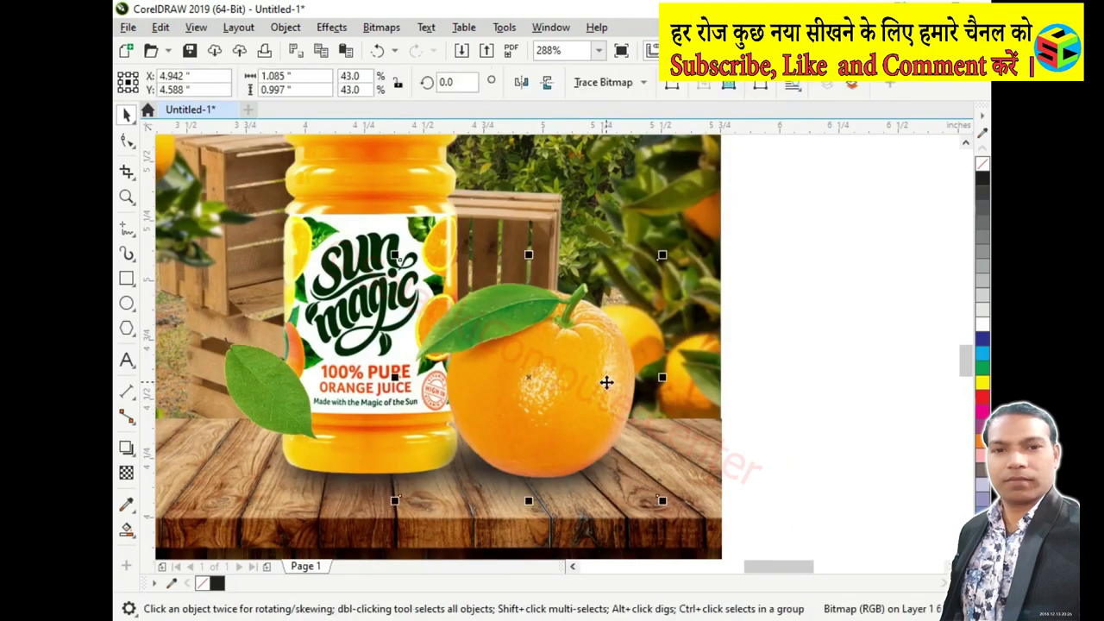
{"action": "key", "text": "Up"}
{"action": "key", "text": "Up"}
{"action": "key", "text": "Up"}
{"action": "left_click", "coordinate": [764, 456]}
{"action": "scroll", "coordinate": [759, 454], "scroll_direction": "down", "scroll_amount": 3}
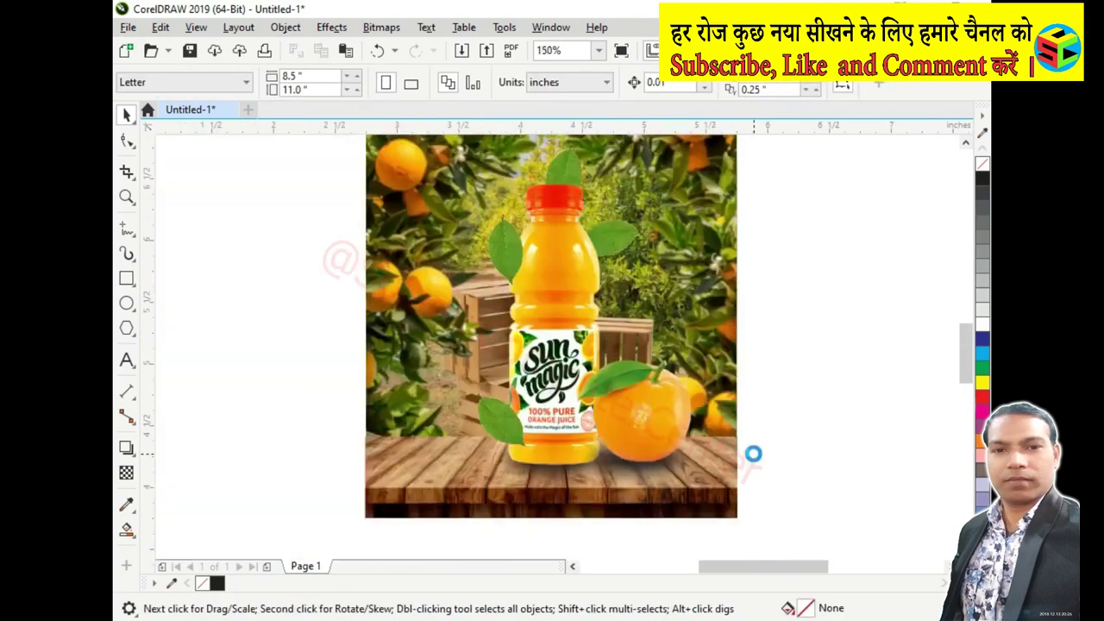
Select the orange and its shadow ellipse and group them
{"action": "left_click", "coordinate": [650, 459]}
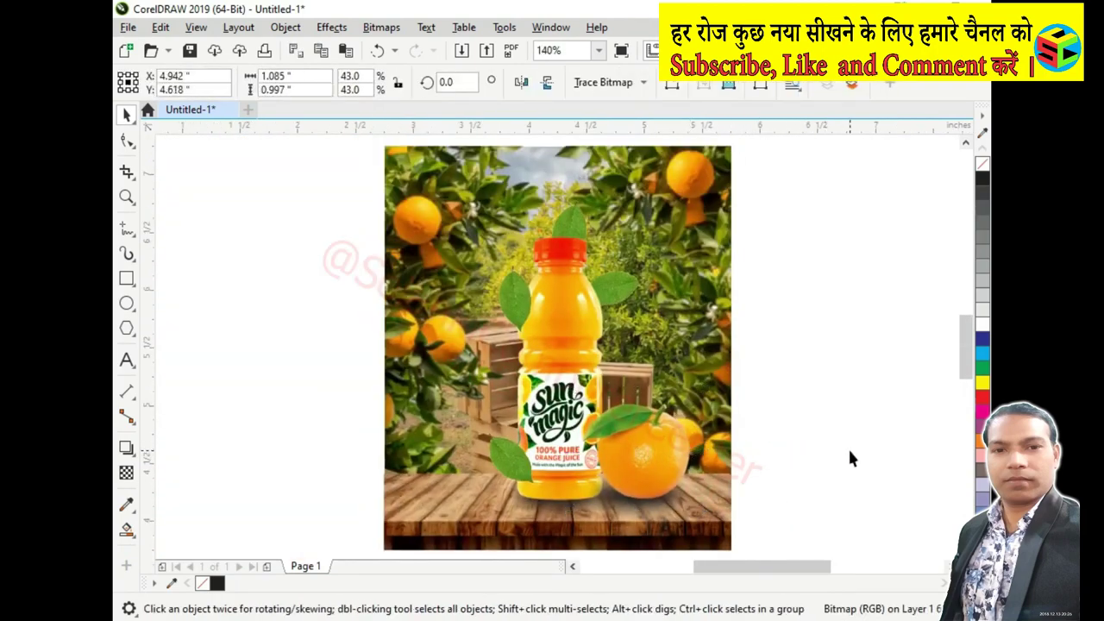
{"action": "mouse_move", "coordinate": [850, 457]}
{"action": "left_mouse_down"}
{"action": "mouse_move", "coordinate": [518, 536]}
{"action": "mouse_move", "coordinate": [520, 528]}
{"action": "left_mouse_up"}
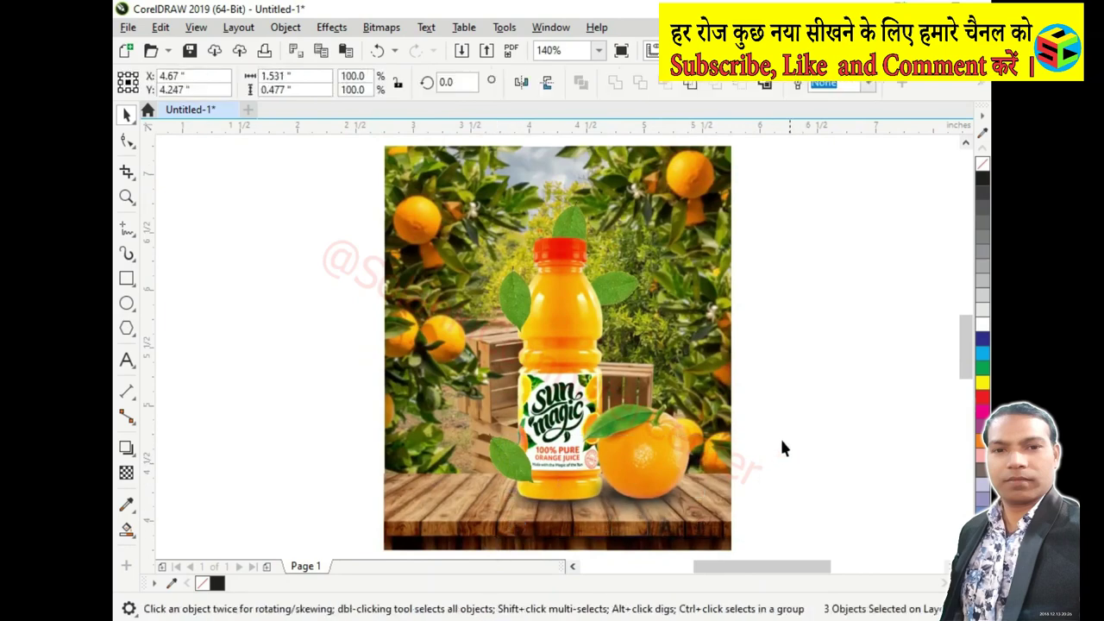
{"action": "left_click", "coordinate": [587, 457]}
{"action": "left_click_drag", "start_coordinate": [507, 553], "coordinate": [509, 552]}
{"action": "left_click_drag", "start_coordinate": [885, 364], "coordinate": [729, 475]}
{"action": "left_click_drag", "start_coordinate": [587, 542], "coordinate": [587, 542]}
{"action": "left_click", "coordinate": [651, 444], "text": "shift"}
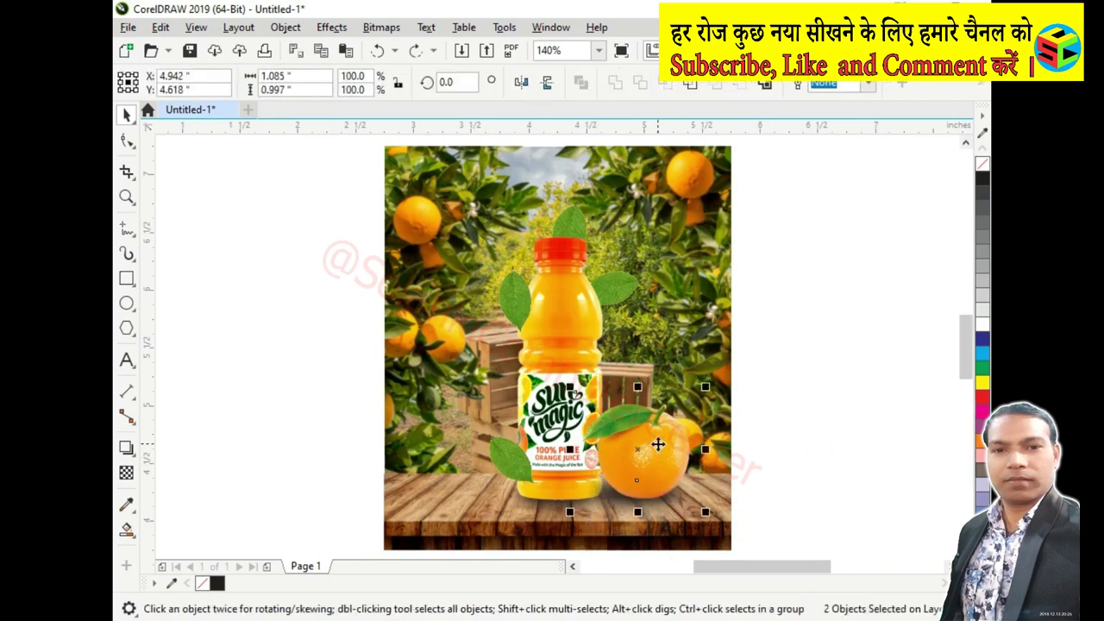
{"action": "key", "text": "ctrl+g"}
Check the bottle, orange group and leaves at the base, then deselect everything
{"action": "left_click", "coordinate": [569, 418]}
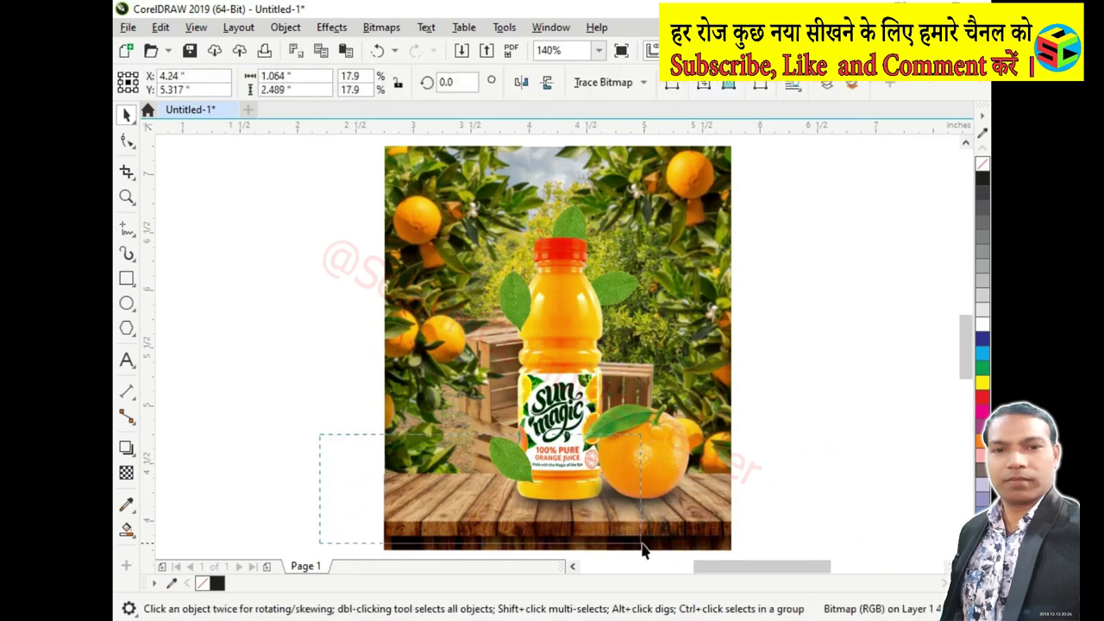
{"action": "left_click_drag", "start_coordinate": [643, 551], "coordinate": [643, 550]}
{"action": "key", "text": "ctrl+g"}
{"action": "left_click", "coordinate": [647, 459], "text": "shift"}
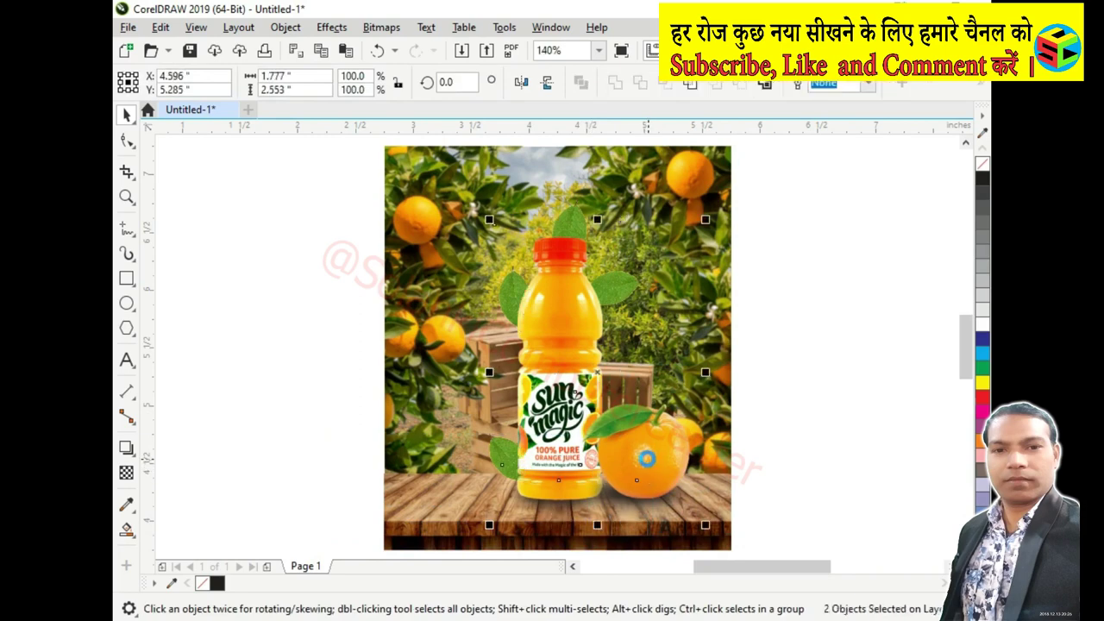
{"action": "left_click", "coordinate": [537, 500]}
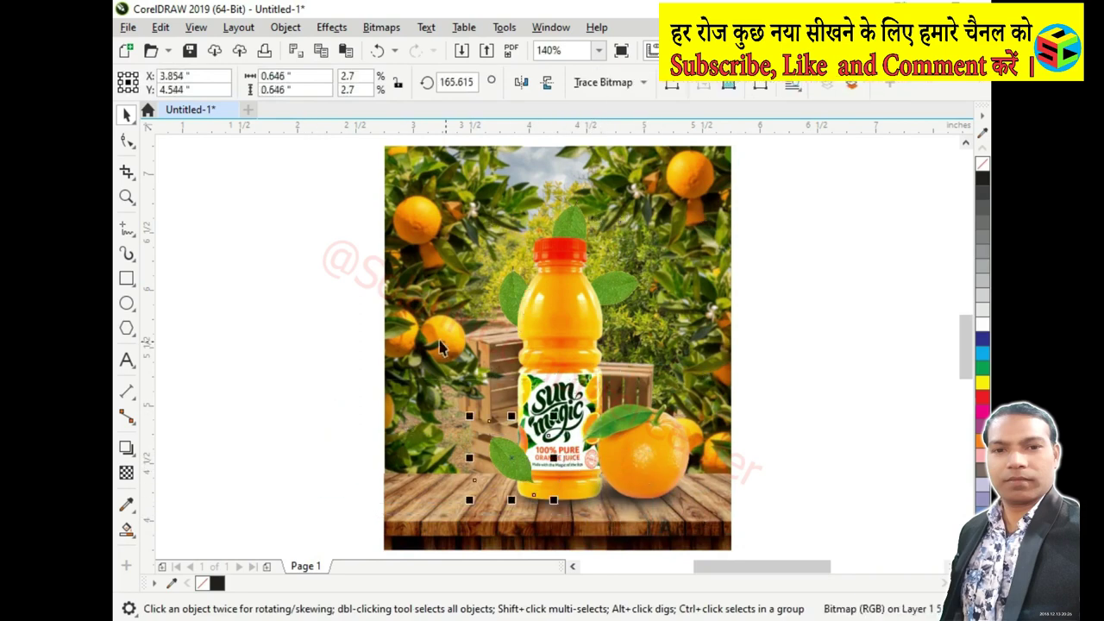
{"action": "left_click", "coordinate": [364, 407]}
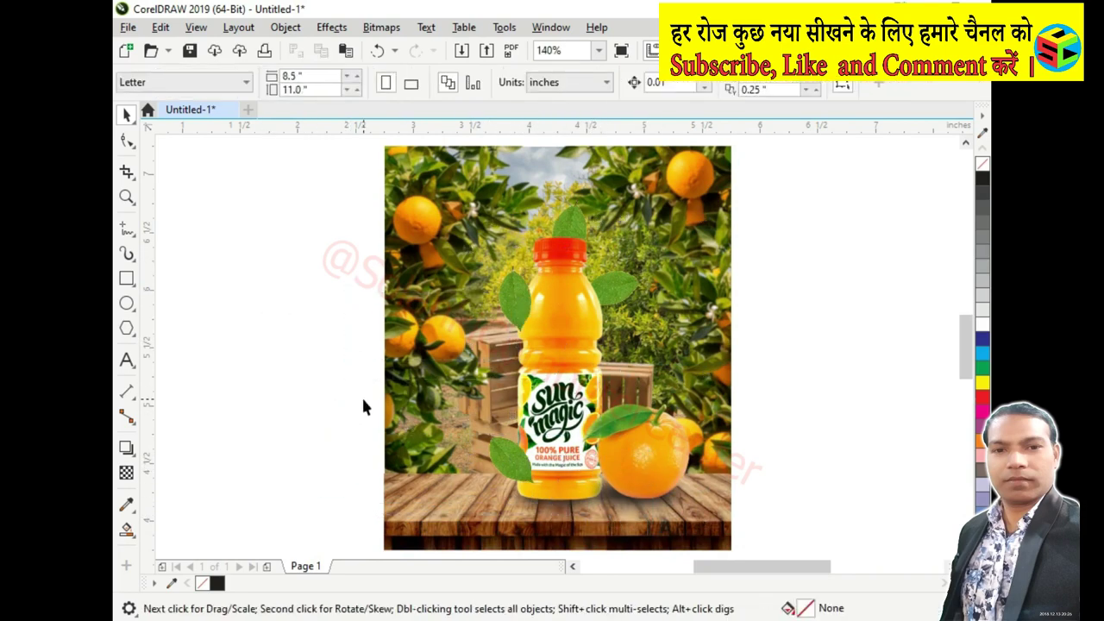
{"action": "left_click", "coordinate": [633, 479]}
{"action": "left_click", "coordinate": [640, 534]}
{"action": "left_click", "coordinate": [518, 298]}
{"action": "left_click", "coordinate": [503, 402]}
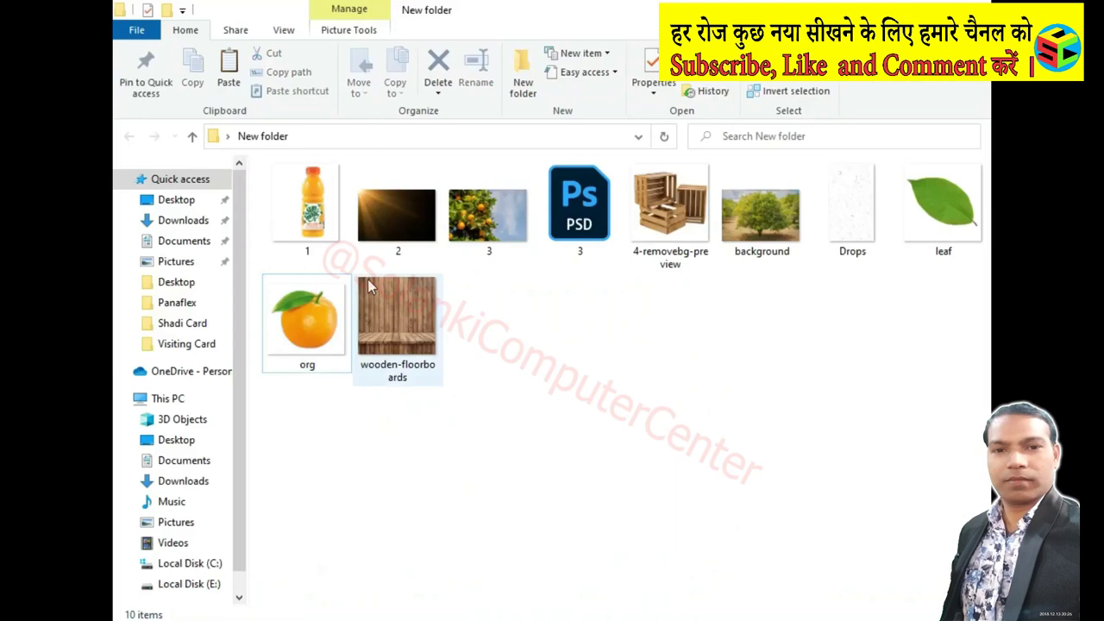
Drag the sunburst image onto the artwork and size it to cover the page's top
{"action": "mouse_move", "coordinate": [397, 211]}
{"action": "left_mouse_down"}
{"action": "mouse_move", "coordinate": [530, 510]}
{"action": "mouse_move", "coordinate": [427, 390]}
{"action": "mouse_move", "coordinate": [288, 290]}
{"action": "mouse_move", "coordinate": [294, 243]}
{"action": "left_mouse_up"}
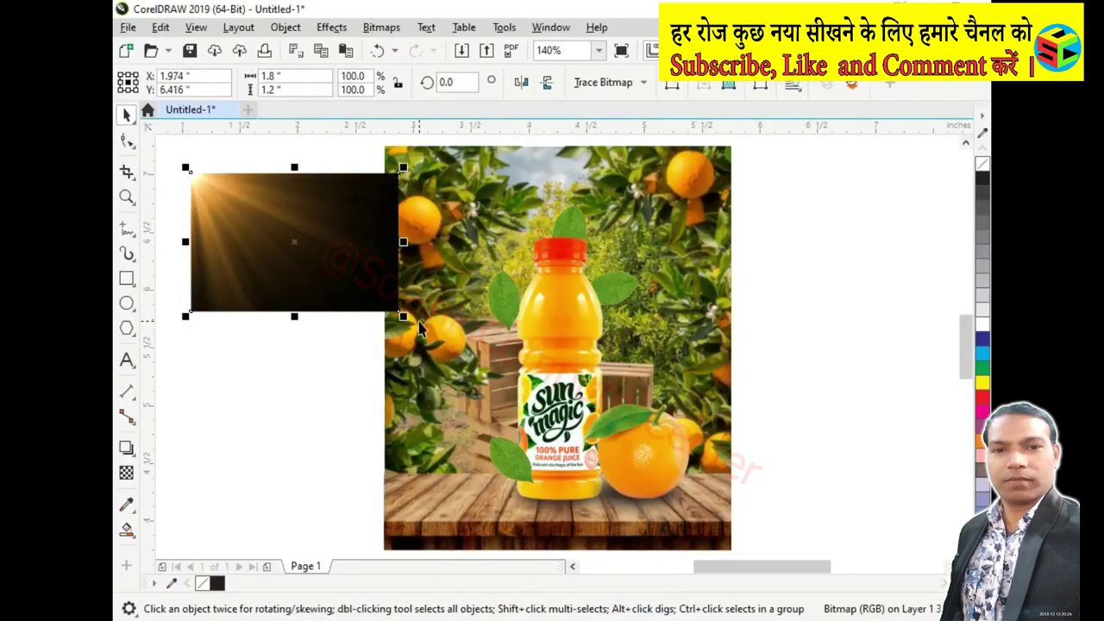
{"action": "left_click_drag", "start_coordinate": [406, 316], "coordinate": [683, 498]}
{"action": "left_click_drag", "start_coordinate": [456, 359], "coordinate": [636, 338]}
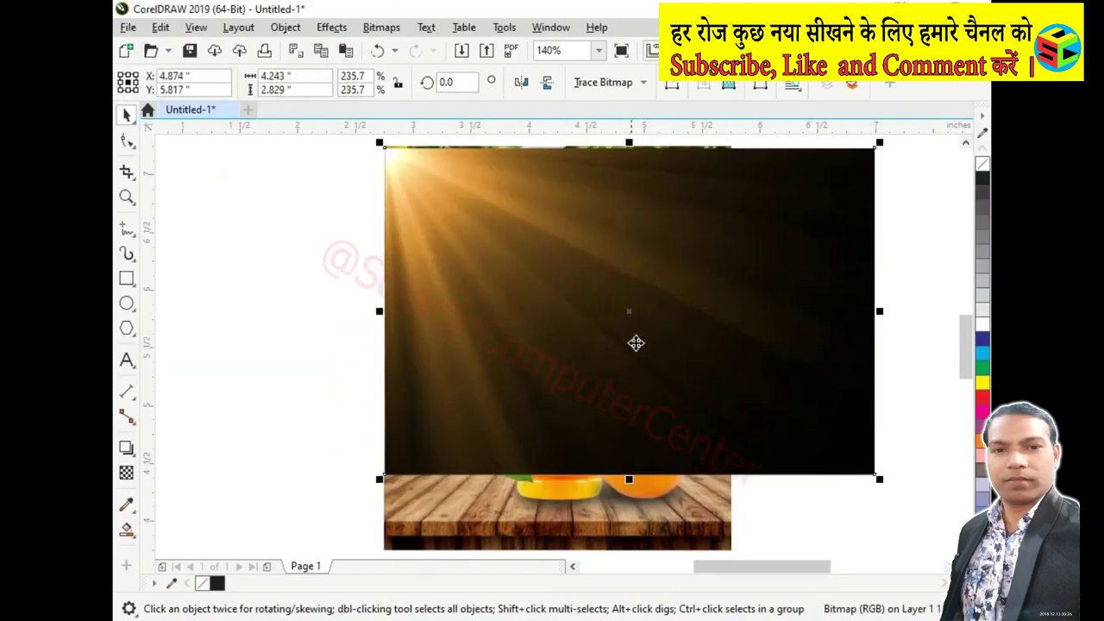
{"action": "scroll", "coordinate": [822, 463], "scroll_direction": "right", "scroll_amount": 2}
{"action": "left_click_drag", "start_coordinate": [809, 483], "coordinate": [668, 480]}
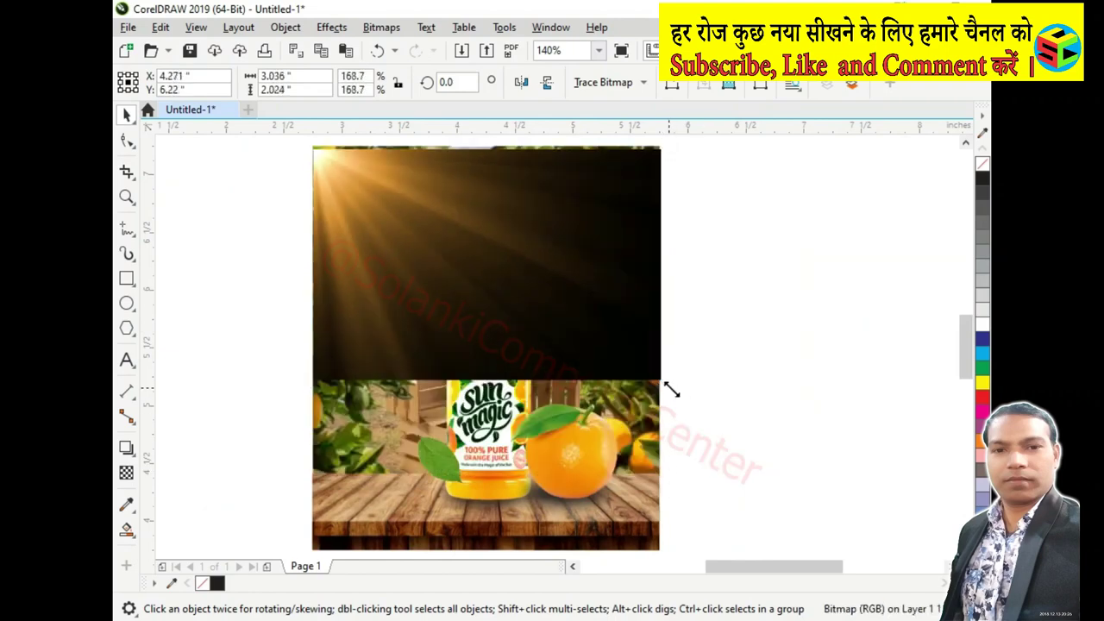
{"action": "left_click_drag", "start_coordinate": [671, 390], "coordinate": [734, 436]}
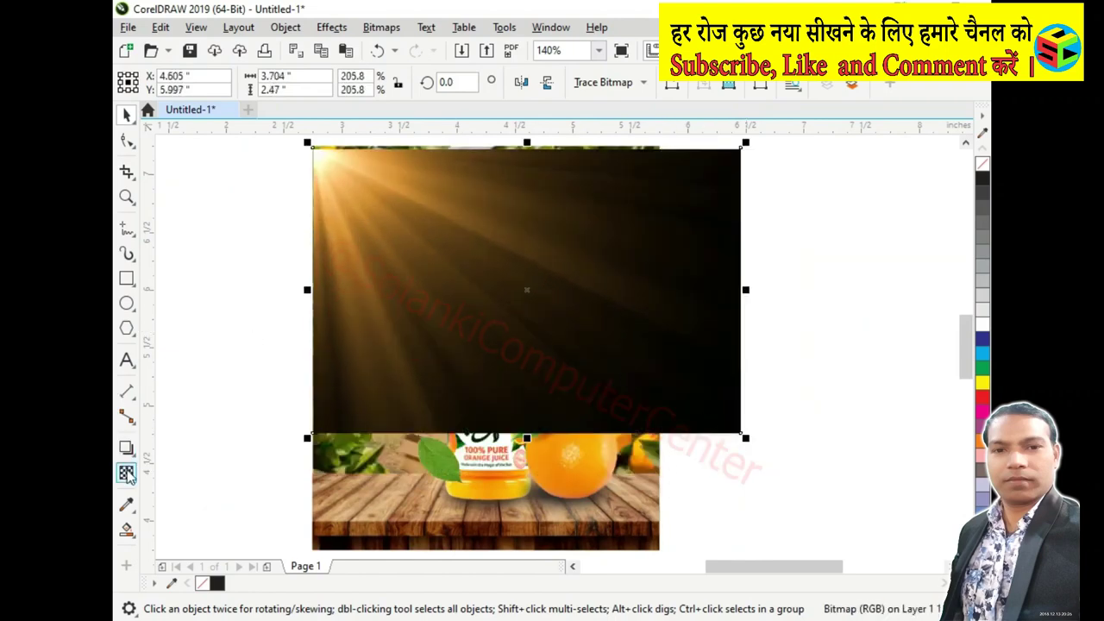
Blend the sunburst with the Screen transparency merge mode
{"action": "left_click", "coordinate": [127, 474]}
{"action": "left_click", "coordinate": [335, 84]}
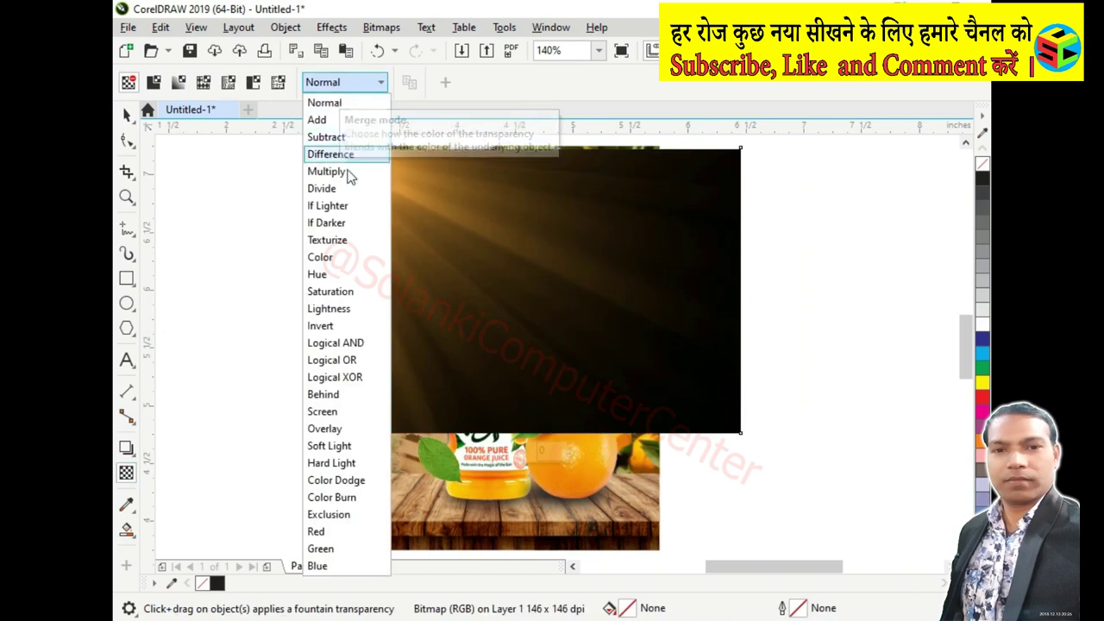
{"action": "left_click", "coordinate": [339, 411]}
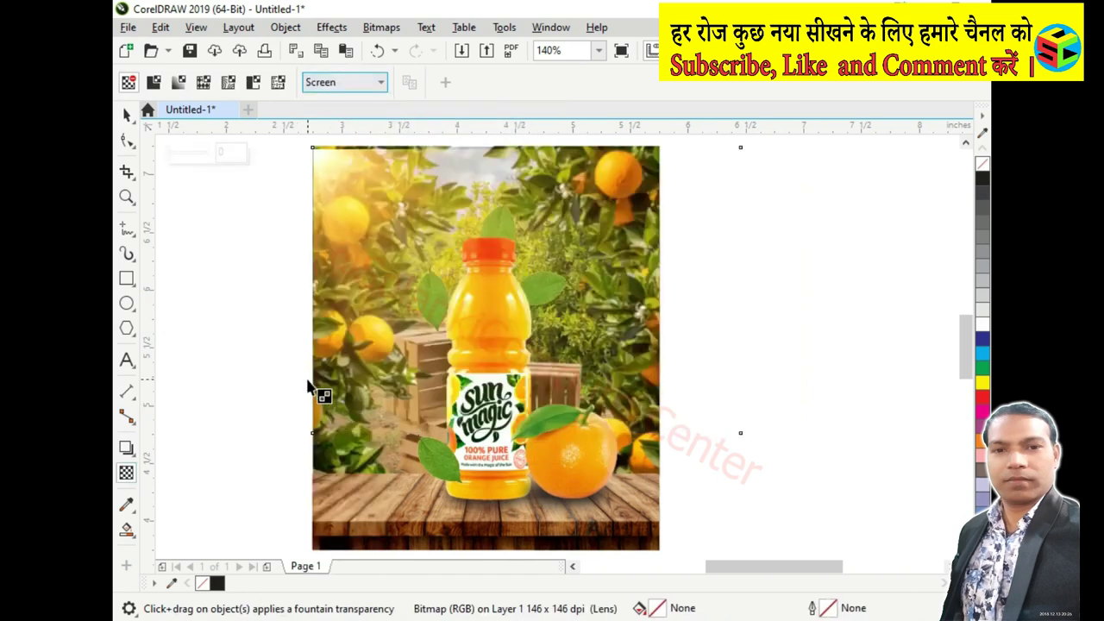
{"action": "left_click", "coordinate": [123, 115]}
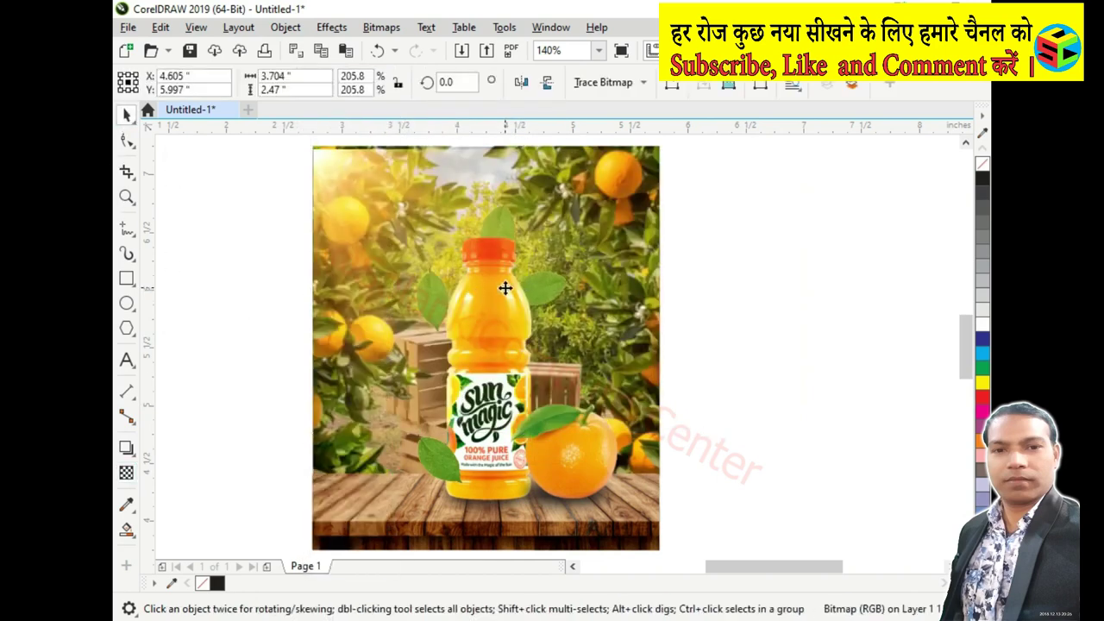
Nudge the sunburst slightly and lock it in place
{"action": "left_click_drag", "start_coordinate": [505, 287], "coordinate": [503, 284]}
{"action": "scroll", "coordinate": [562, 339], "scroll_direction": "left", "scroll_amount": 1}
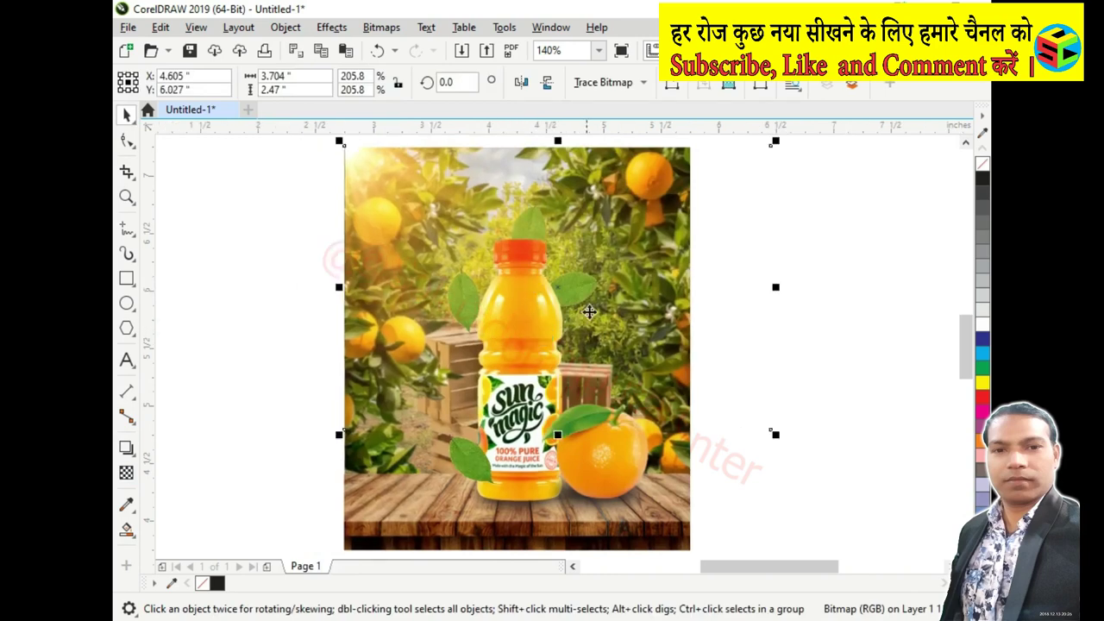
{"action": "right_click", "coordinate": [725, 272]}
{"action": "left_click", "coordinate": [747, 335]}
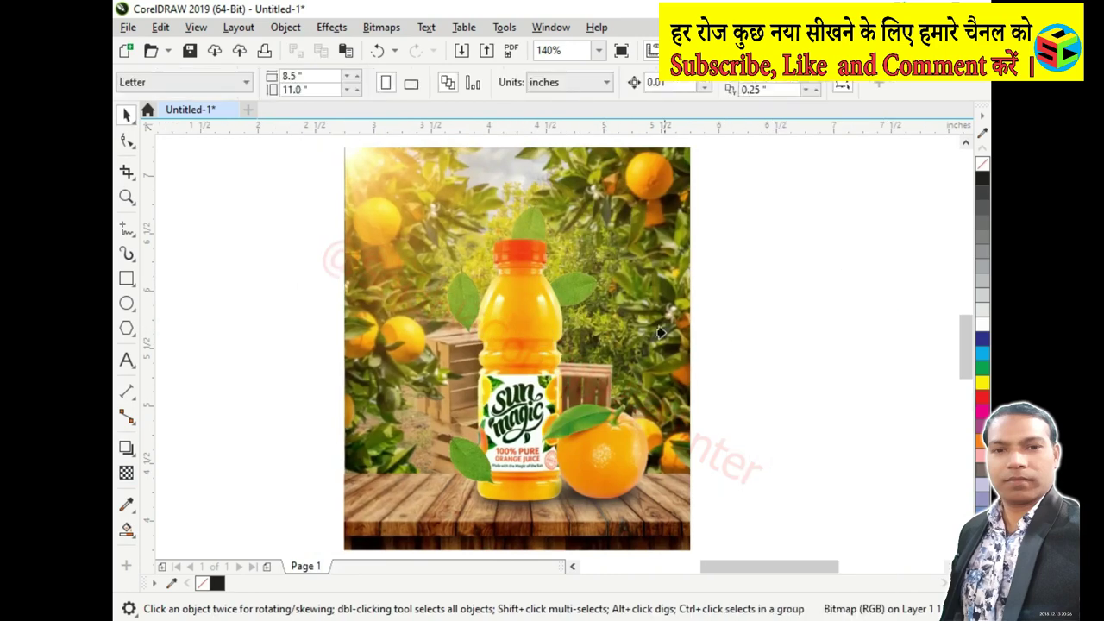
{"action": "left_click", "coordinate": [671, 549]}
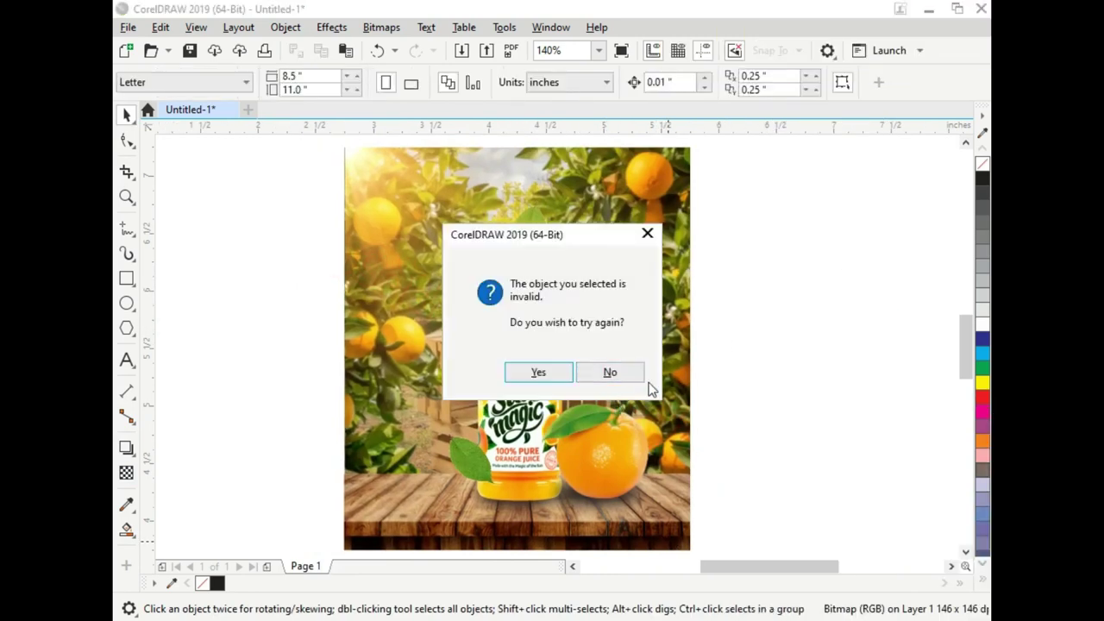
Dismiss the warning and crop the sunburst's right edge back to the page edge
{"action": "left_click", "coordinate": [610, 372]}
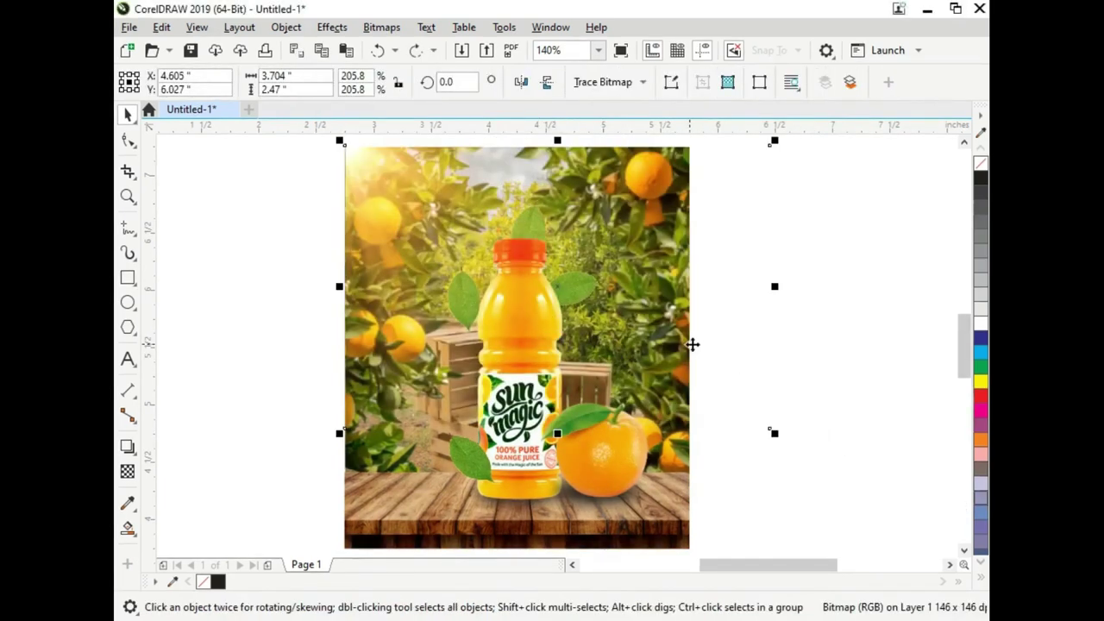
{"action": "left_click", "coordinate": [127, 140]}
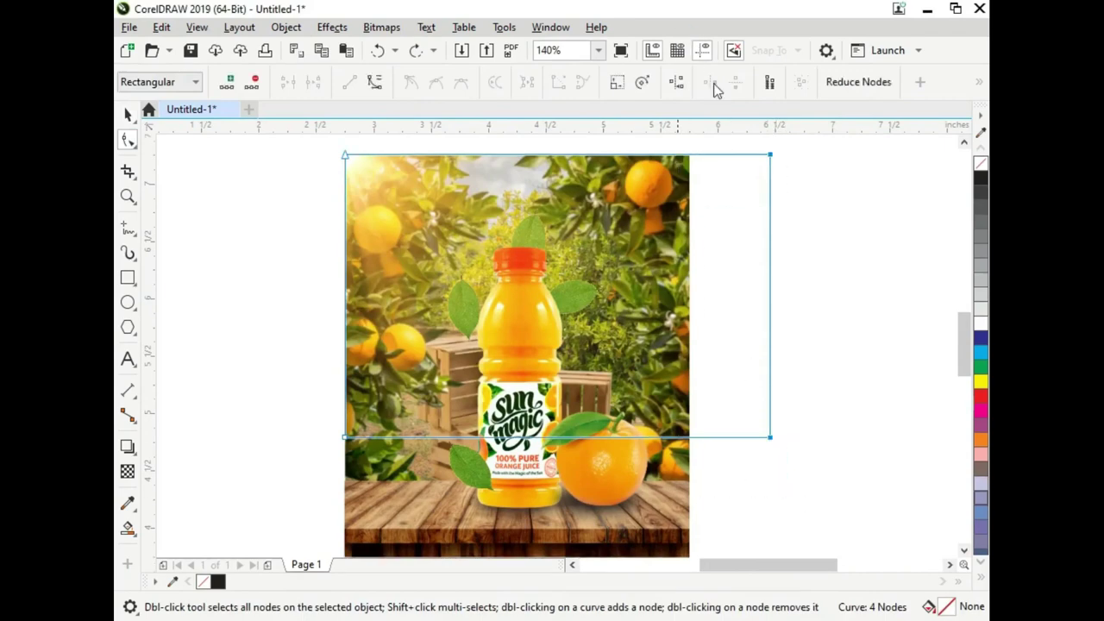
{"action": "left_click_drag", "start_coordinate": [777, 159], "coordinate": [690, 177]}
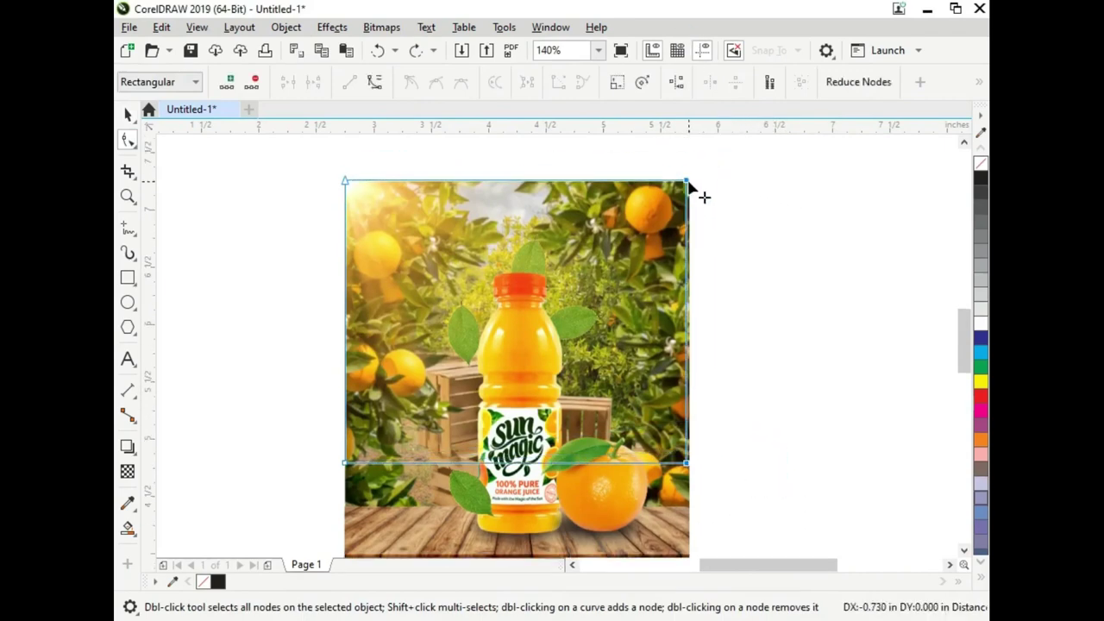
{"action": "key", "text": "space"}
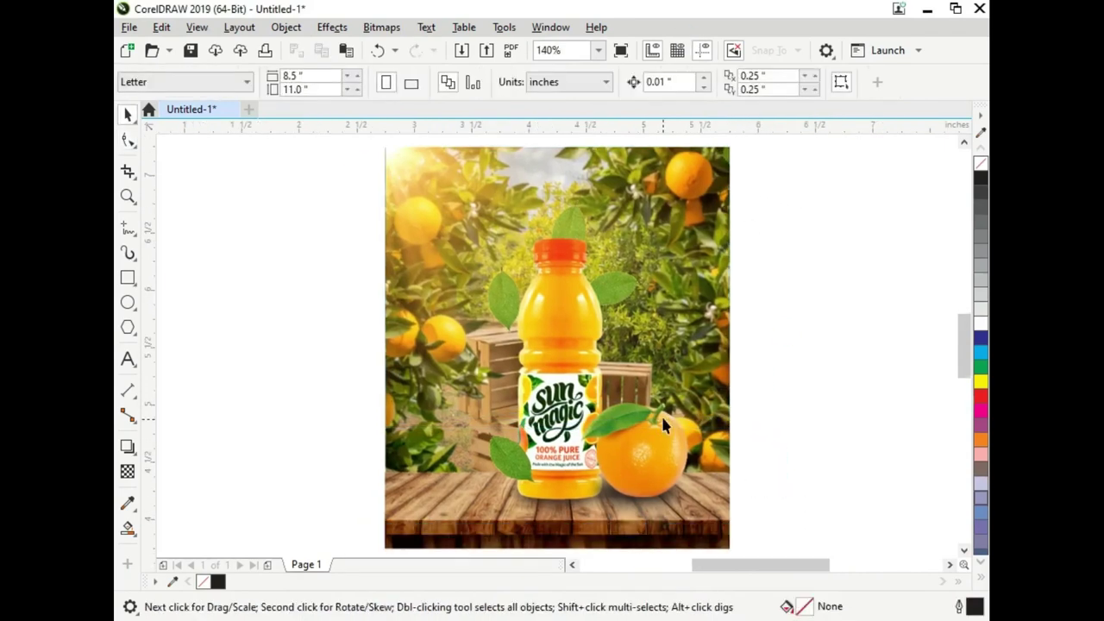
{"action": "left_click", "coordinate": [705, 498]}
{"action": "left_click", "coordinate": [712, 444]}
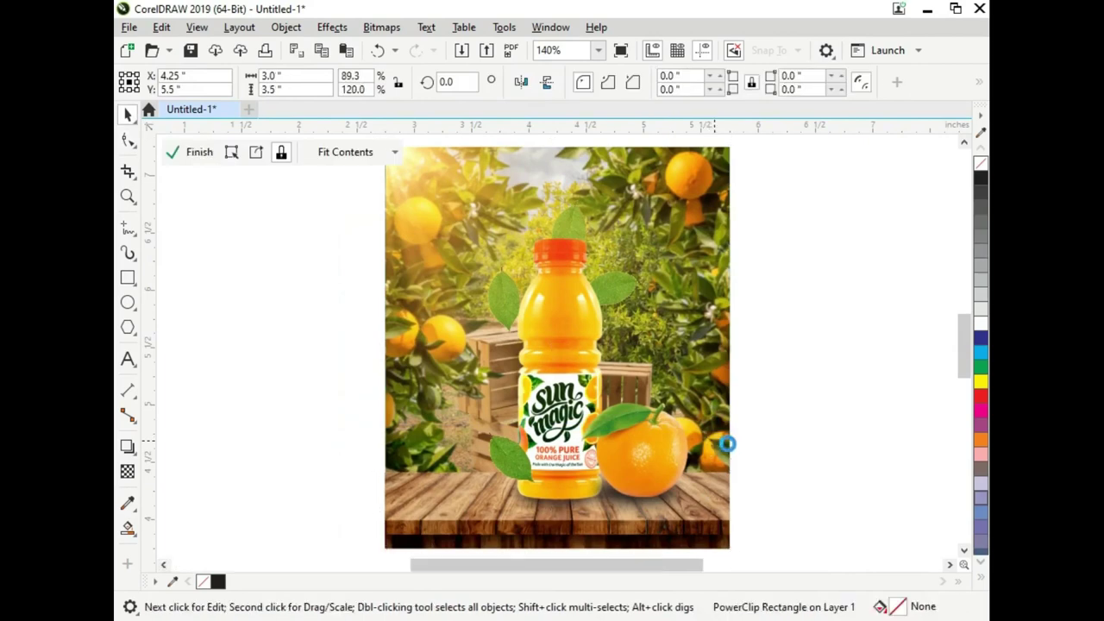
PowerClip the wooden table image inside the page-sized clipping frame
{"action": "left_click", "coordinate": [727, 443]}
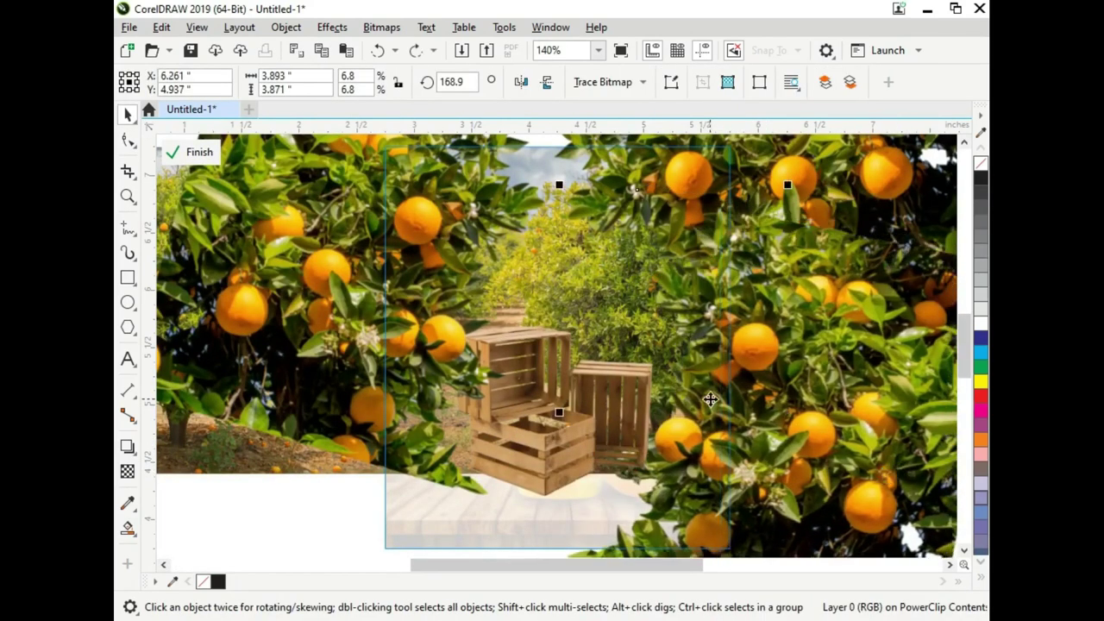
{"action": "left_click", "coordinate": [186, 156]}
{"action": "left_click", "coordinate": [530, 526]}
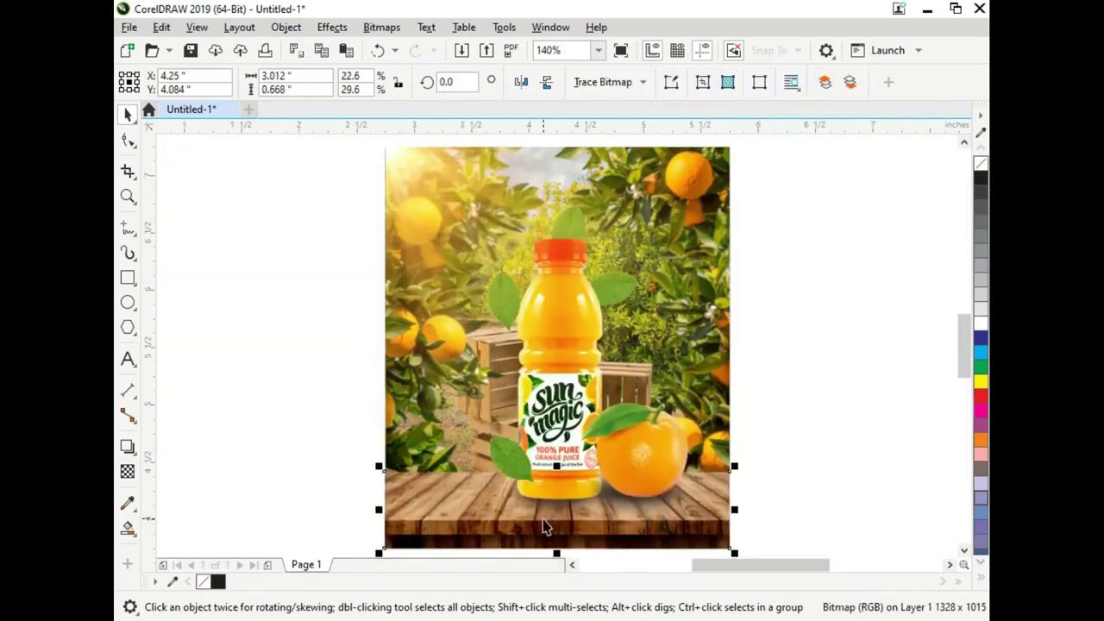
{"action": "right_click", "coordinate": [545, 521]}
{"action": "left_click", "coordinate": [483, 487]}
{"action": "right_click", "coordinate": [449, 498]}
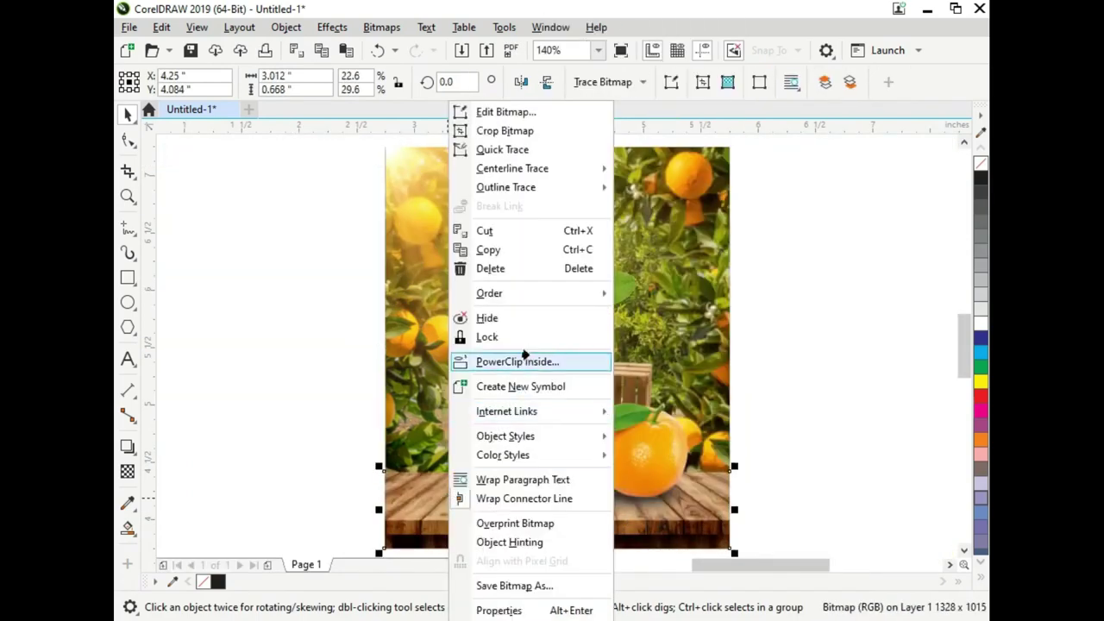
{"action": "left_click", "coordinate": [525, 360]}
Check the frame's orchard and crates contents, then drag the orange left toward the bottle
{"action": "left_click", "coordinate": [725, 468]}
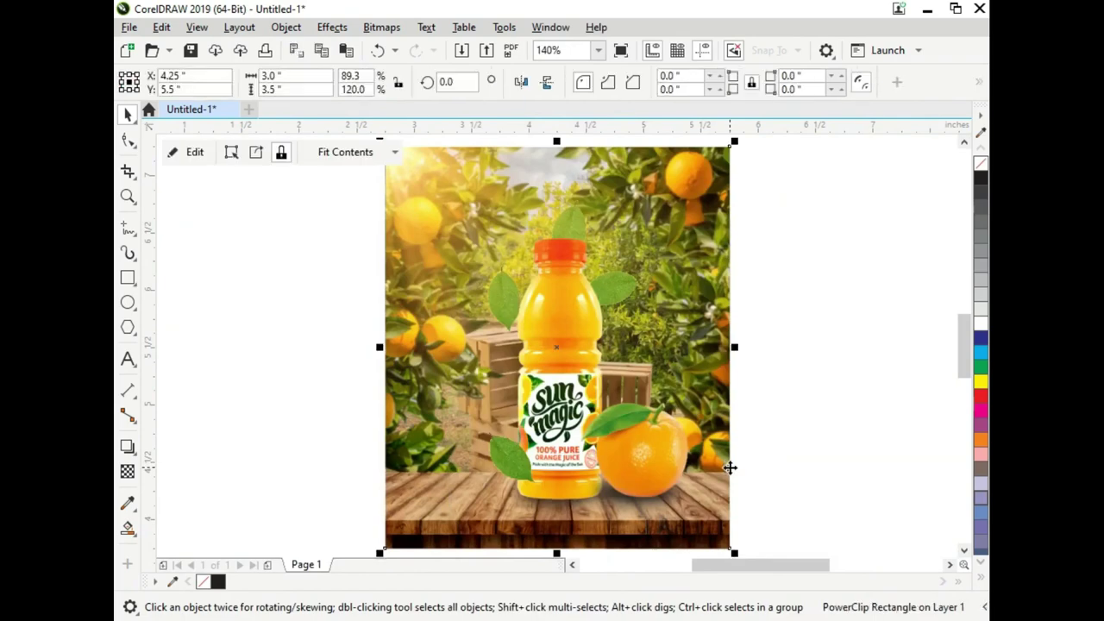
{"action": "double_click", "coordinate": [725, 467]}
{"action": "left_click", "coordinate": [750, 447]}
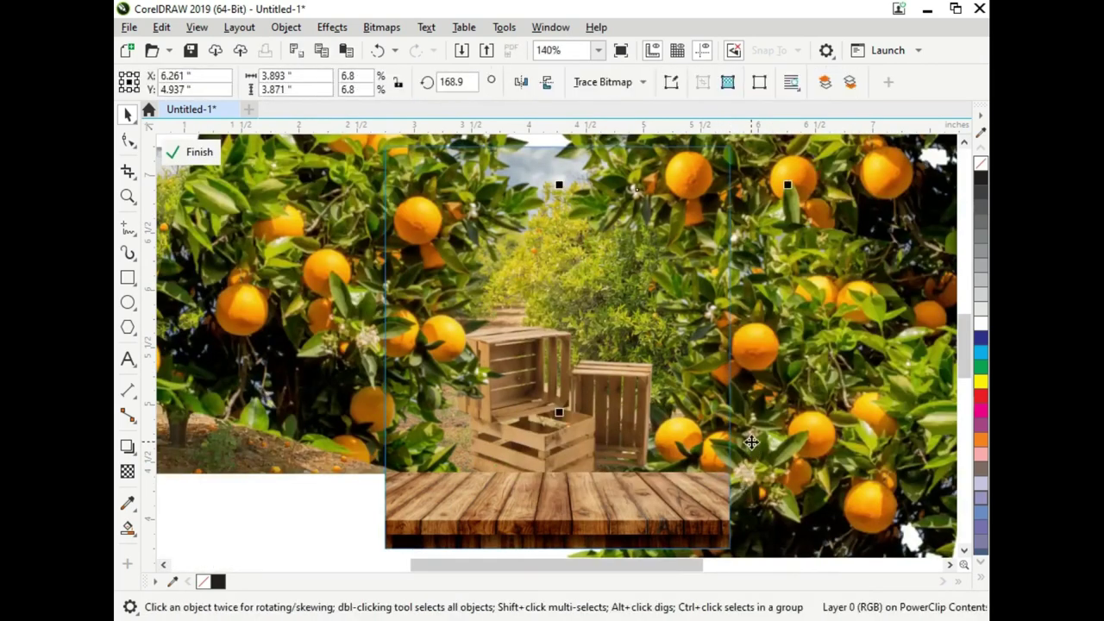
{"action": "left_click", "coordinate": [324, 502]}
{"action": "left_click", "coordinate": [577, 436]}
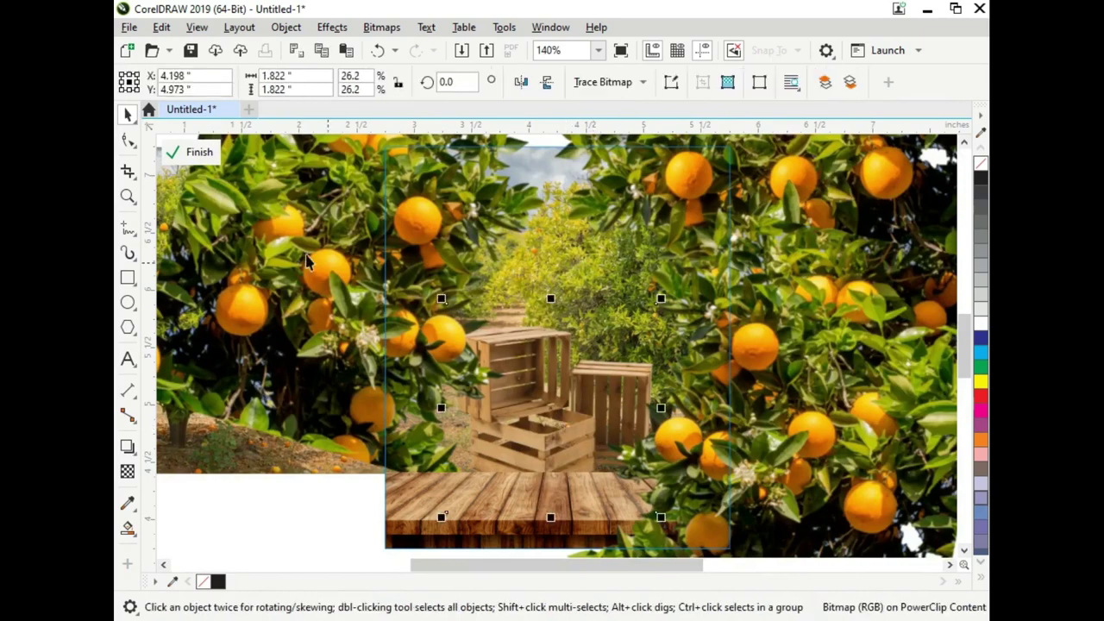
{"action": "left_click", "coordinate": [201, 155]}
{"action": "left_click", "coordinate": [289, 456]}
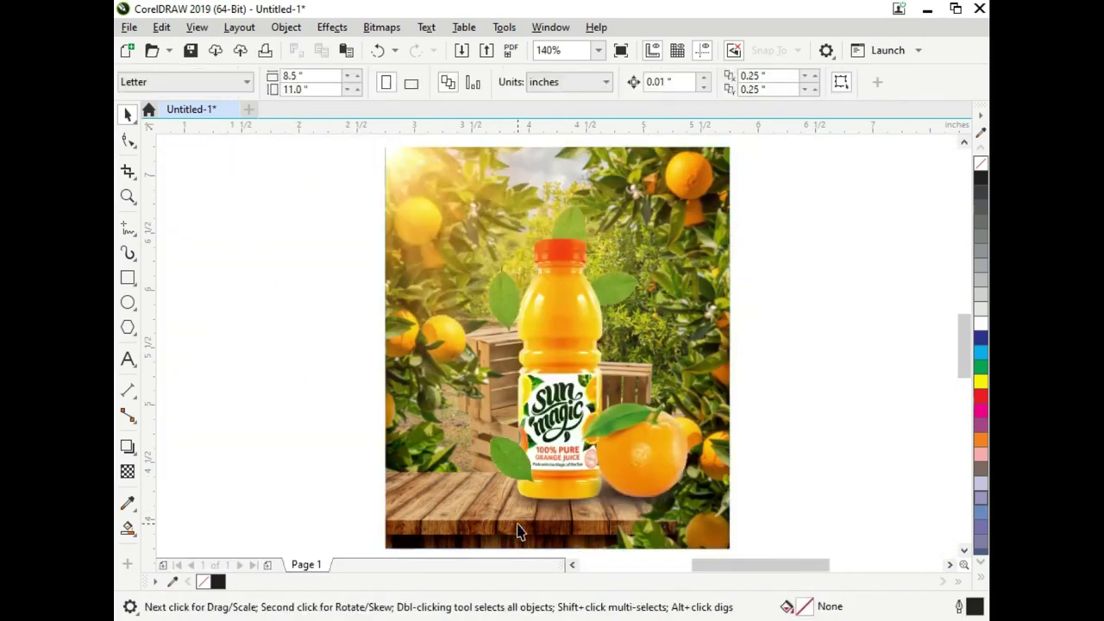
{"action": "mouse_move", "coordinate": [654, 473]}
{"action": "left_mouse_down"}
{"action": "mouse_move", "coordinate": [633, 457]}
{"action": "mouse_move", "coordinate": [504, 473]}
{"action": "left_mouse_up"}
Set the orange at the bottle's lower left, scaled to 72.5% (0.788 × 0.84 in)
{"action": "left_click", "coordinate": [516, 466], "text": "ctrl"}
{"action": "left_click", "coordinate": [518, 465]}
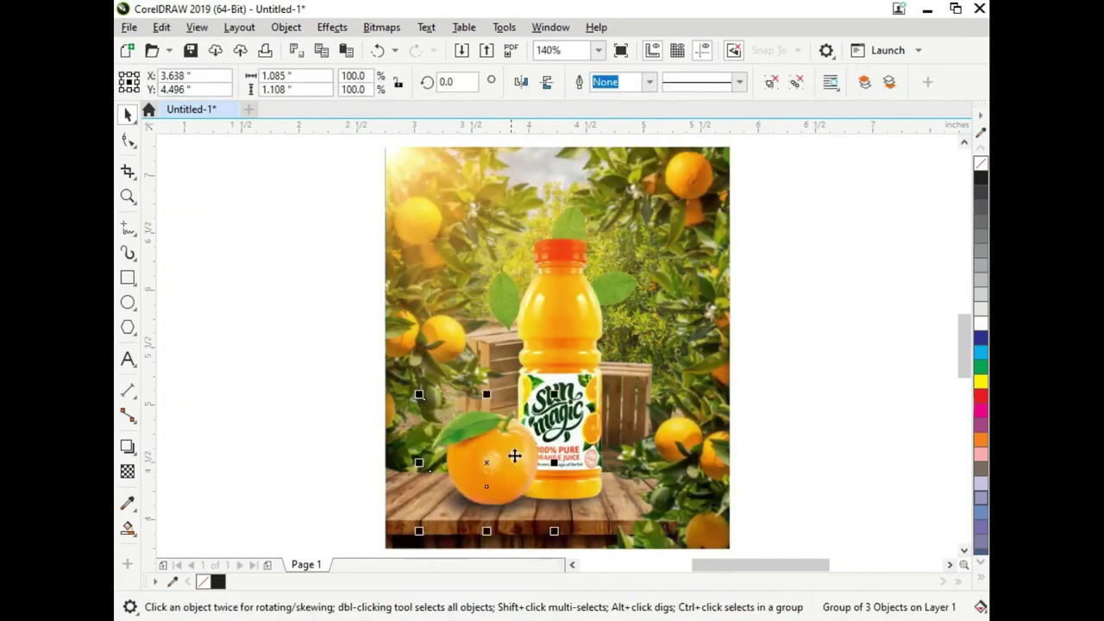
{"action": "left_click", "coordinate": [565, 440]}
{"action": "left_click", "coordinate": [578, 468]}
{"action": "left_click", "coordinate": [578, 470]}
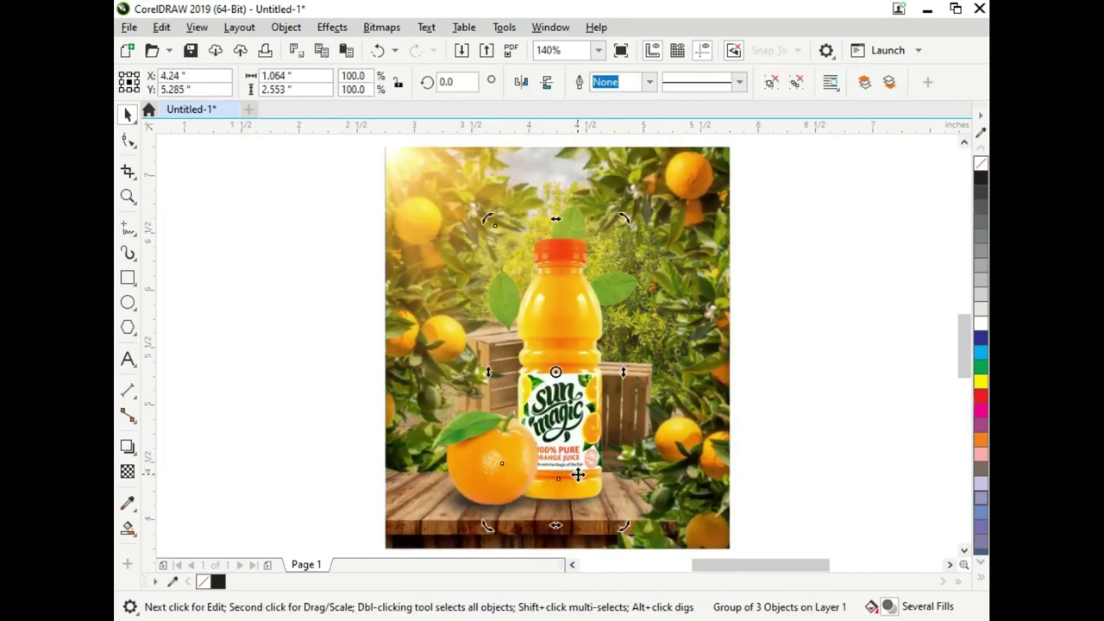
{"action": "left_click", "coordinate": [253, 399]}
{"action": "left_click_drag", "start_coordinate": [473, 473], "coordinate": [474, 460]}
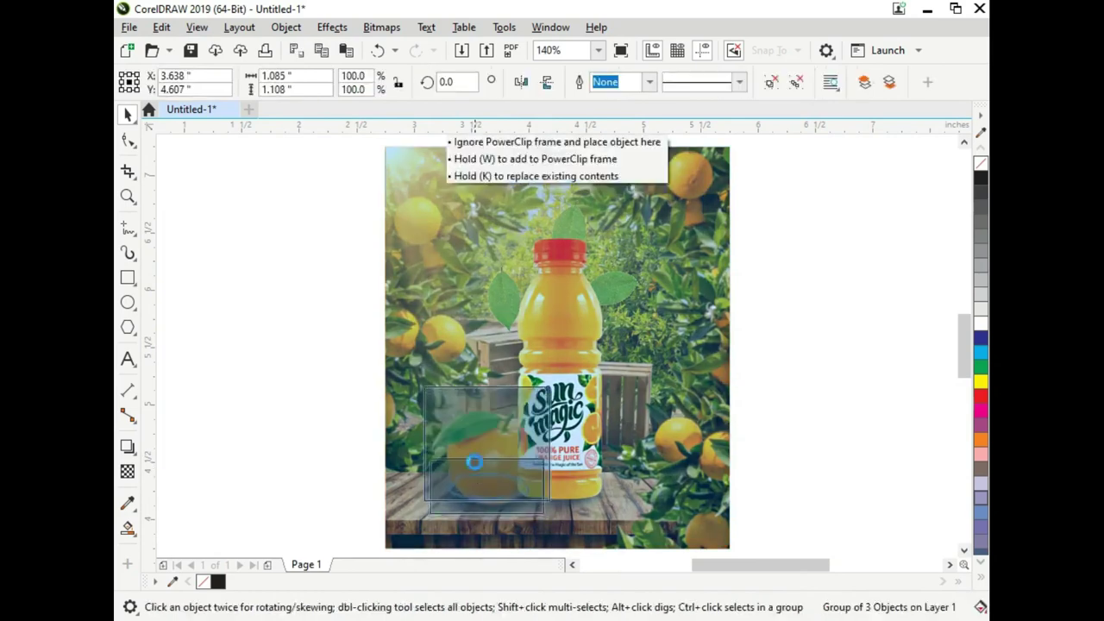
{"action": "left_click_drag", "start_coordinate": [555, 518], "coordinate": [518, 479]}
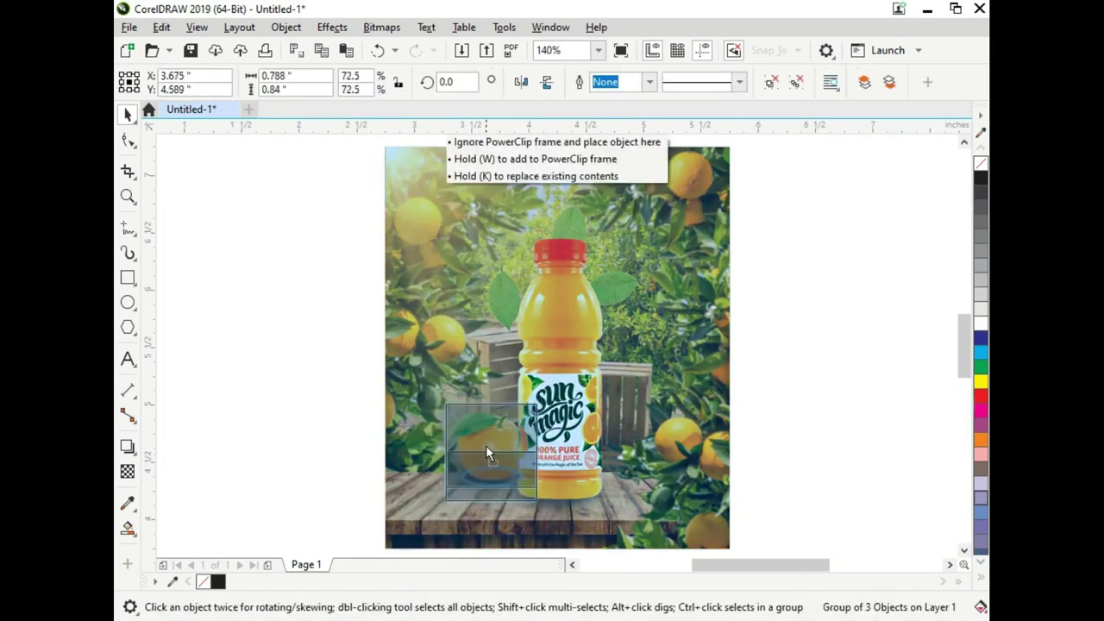
{"action": "mouse_move", "coordinate": [465, 427]}
{"action": "left_mouse_down"}
{"action": "mouse_move", "coordinate": [489, 449]}
{"action": "mouse_move", "coordinate": [474, 454]}
{"action": "left_mouse_up"}
{"action": "left_click", "coordinate": [380, 475]}
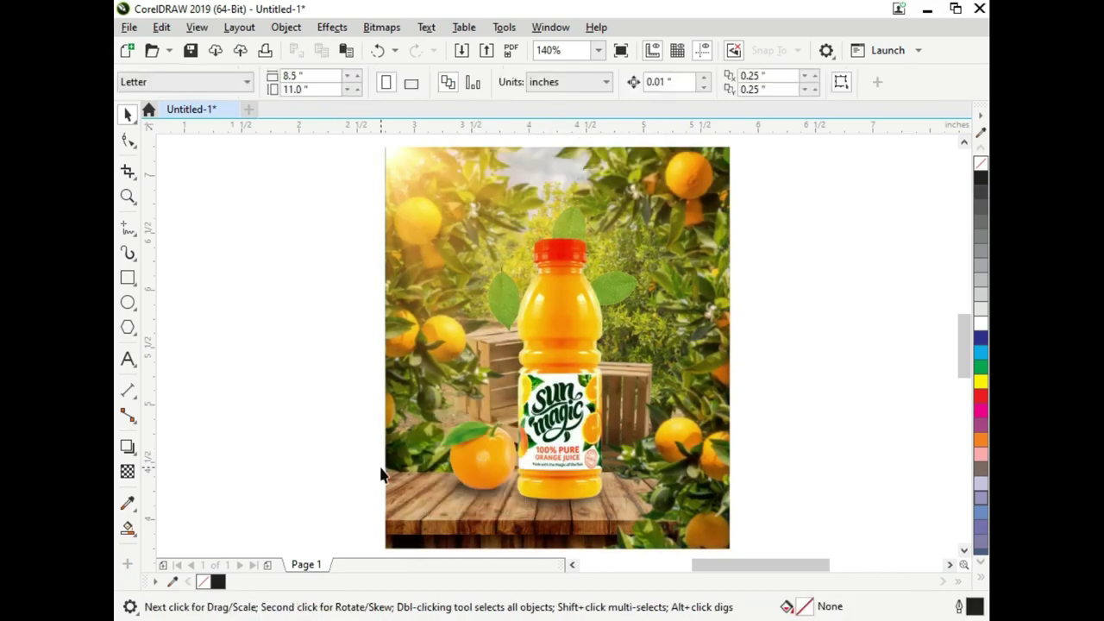